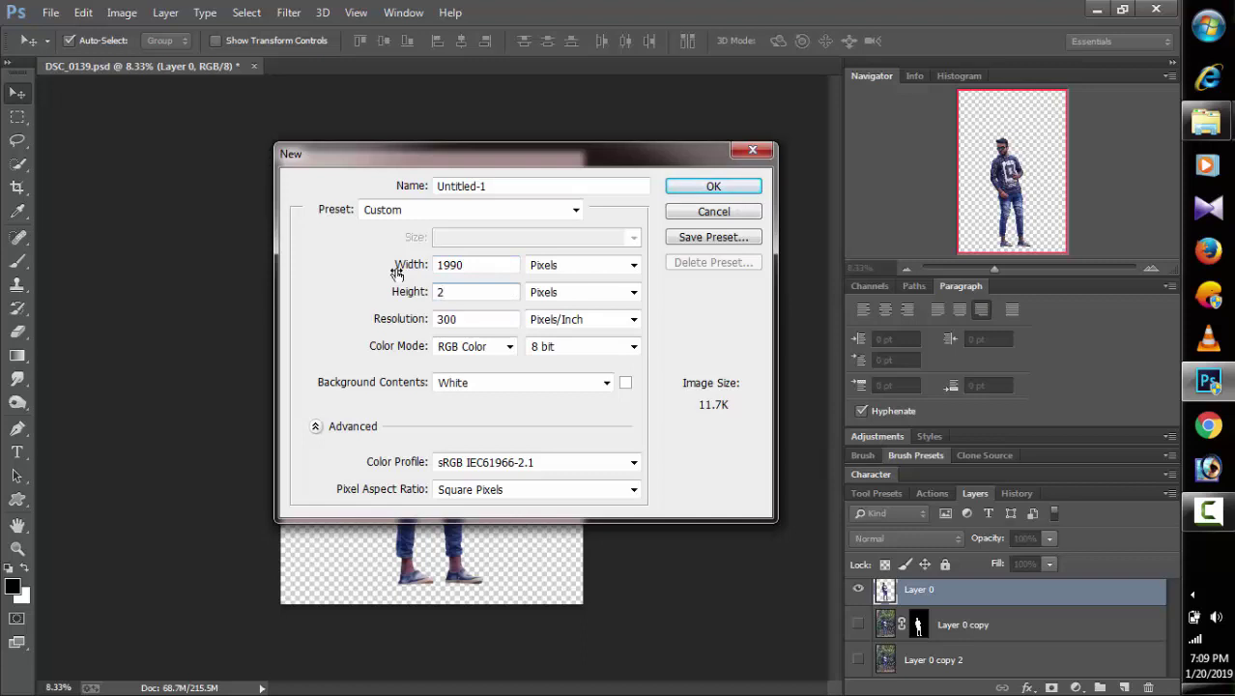
# Step: Create a new 1990 × 2813 pixel RGB document at 300 pixels/inch and dock its window beside the open document
pyautogui.write('813')
pyautogui.press('Return')
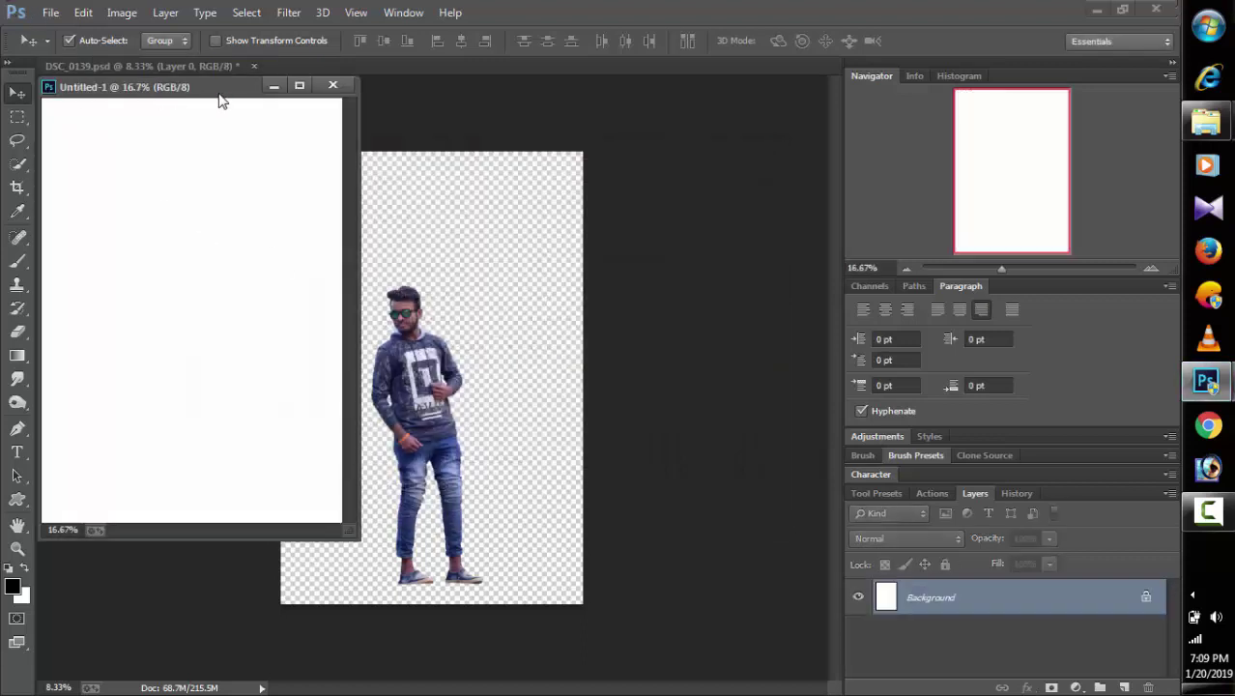
pyautogui.moveTo(221, 101); pyautogui.dragTo(408, 75)
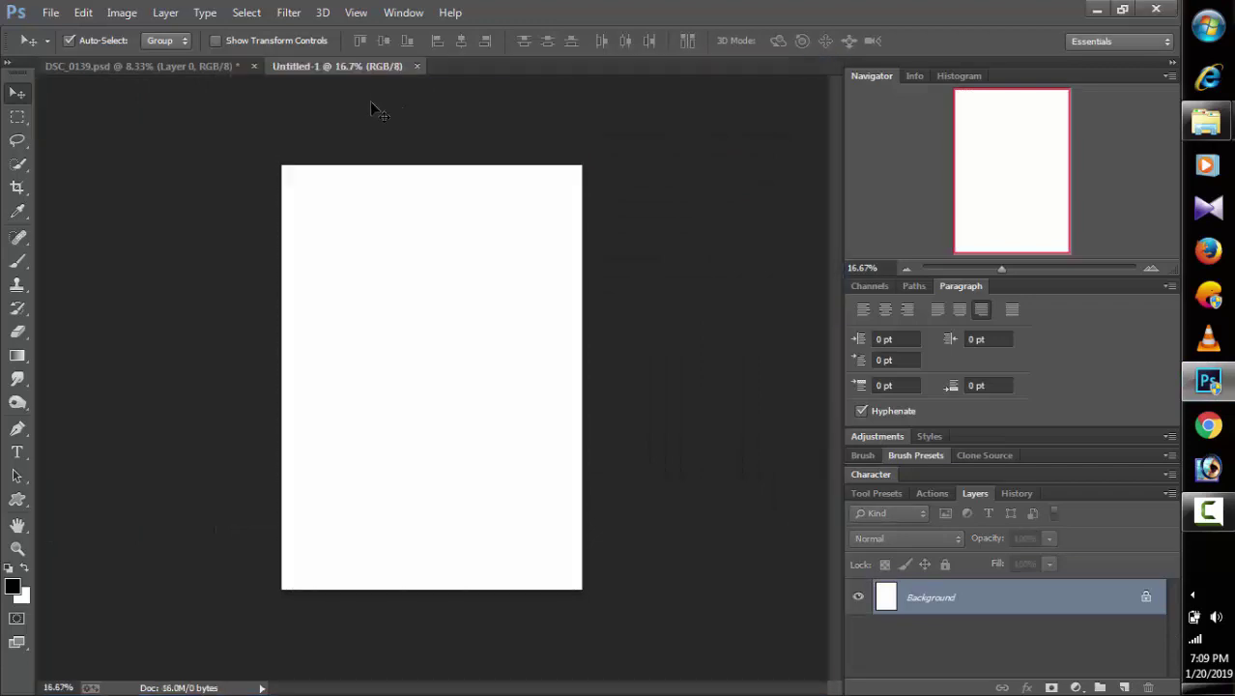
# Step: Open the PicsArt_06-21-04.17.30 scooter image from Downloads, copy it into the blank document and close the source file
pyautogui.click(50, 13)
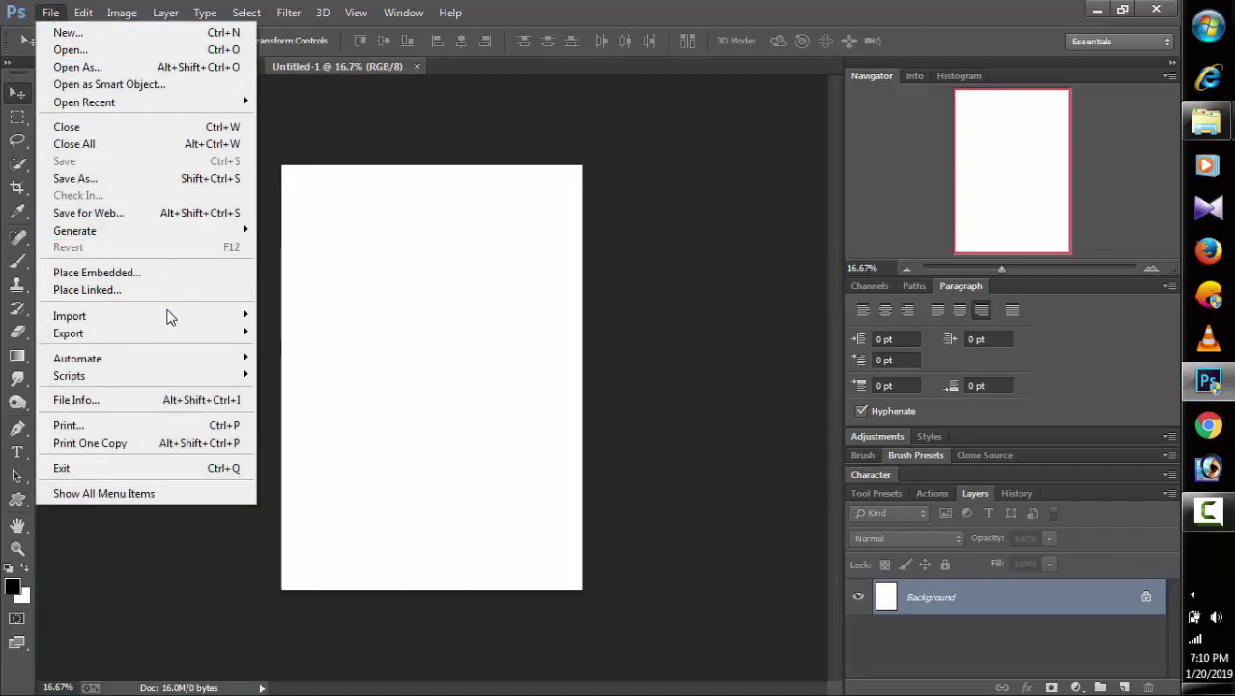
pyautogui.click(91, 47)
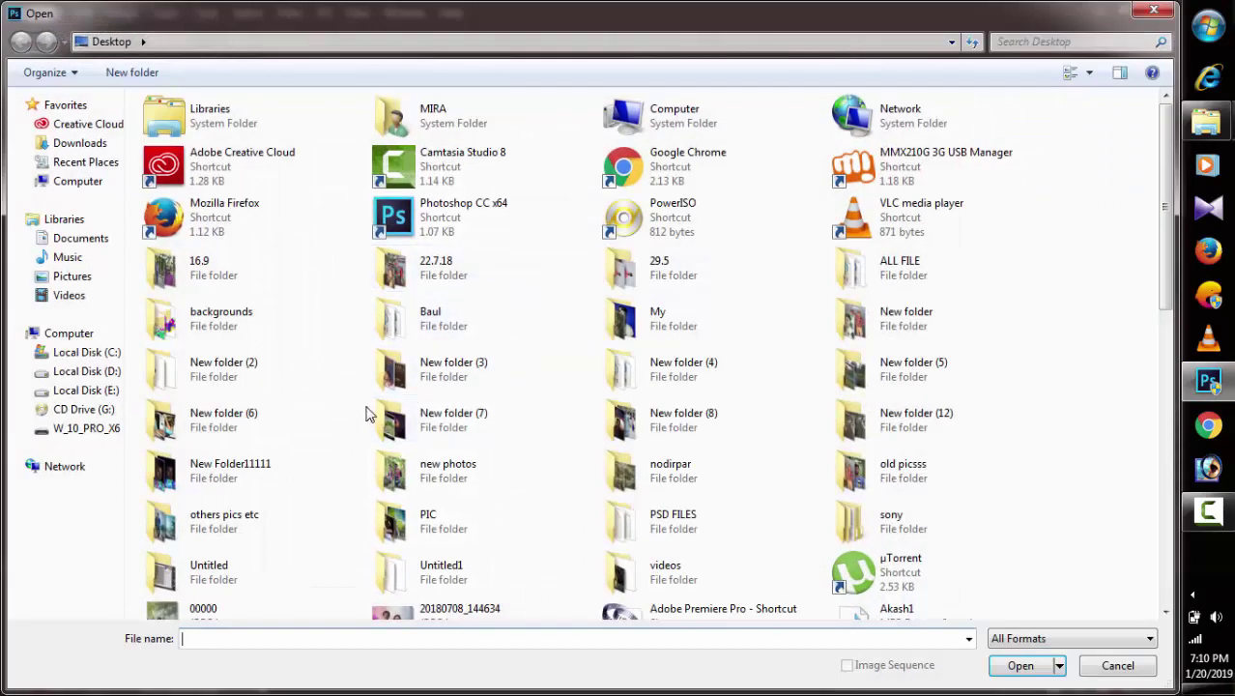
pyautogui.click(81, 143)
pyautogui.click(424, 396)
pyautogui.scroll(-5, 311, 389)
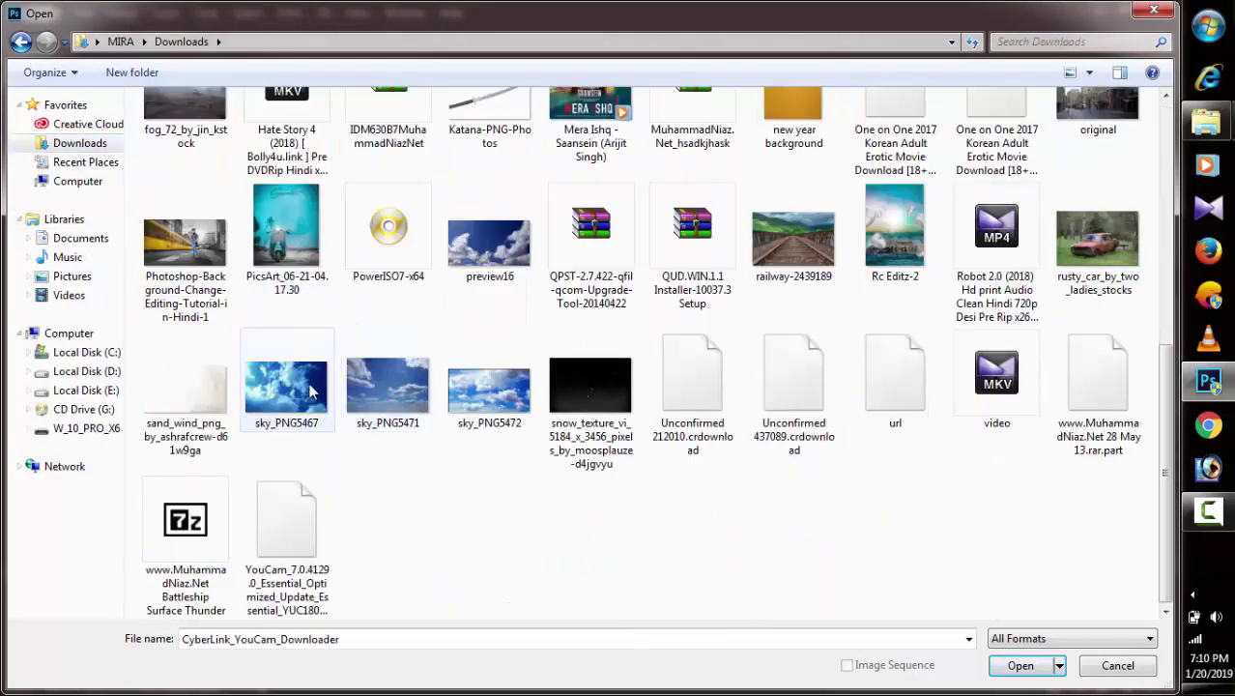
pyautogui.doubleClick(290, 305)
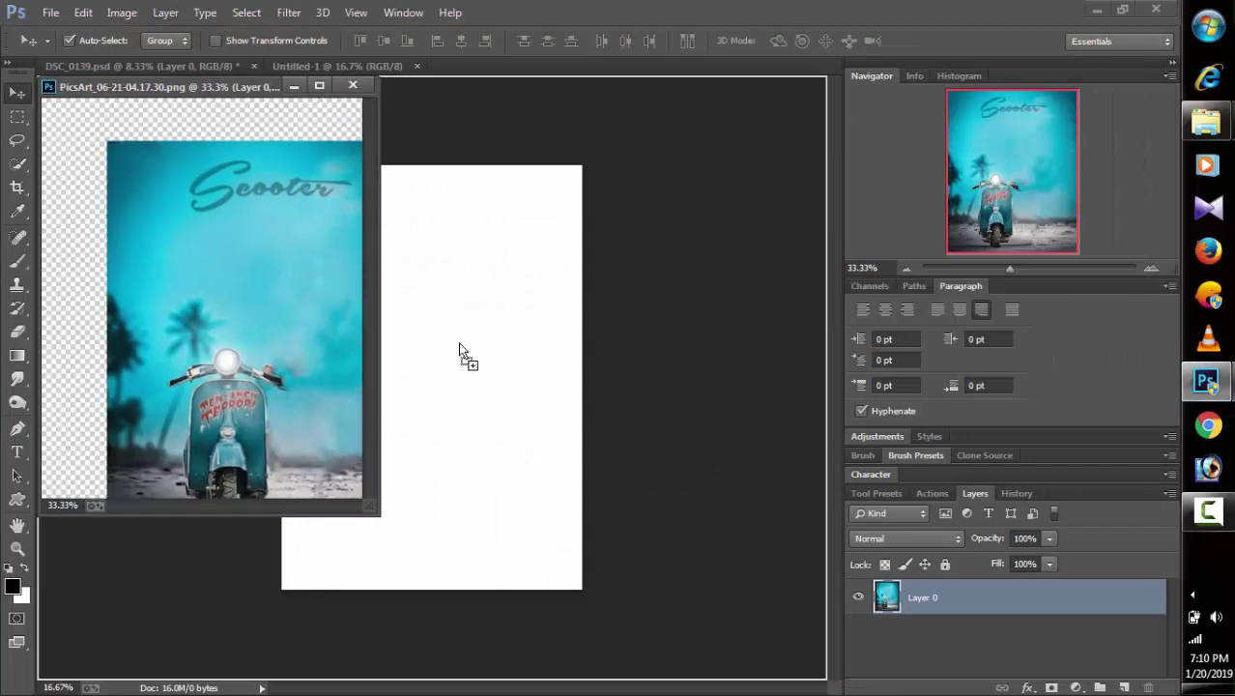
pyautogui.moveTo(459, 350); pyautogui.dragTo(379, 270)
pyautogui.click(352, 86)
# Step: Scale the scooter image to about 213.5% so it covers the canvas, and unlock the white background layer
pyautogui.click(241, 41)
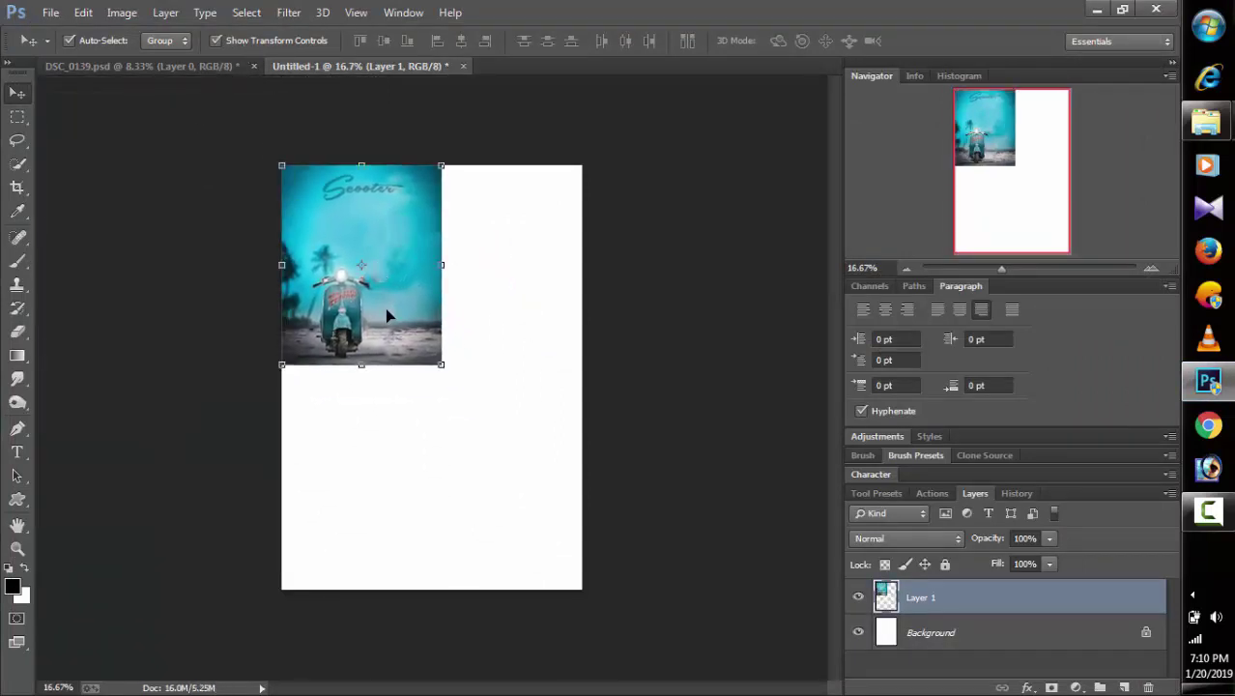
pyautogui.moveTo(442, 364); pyautogui.dragTo(592, 590)
pyautogui.moveTo(524, 527); pyautogui.dragTo(499, 524)
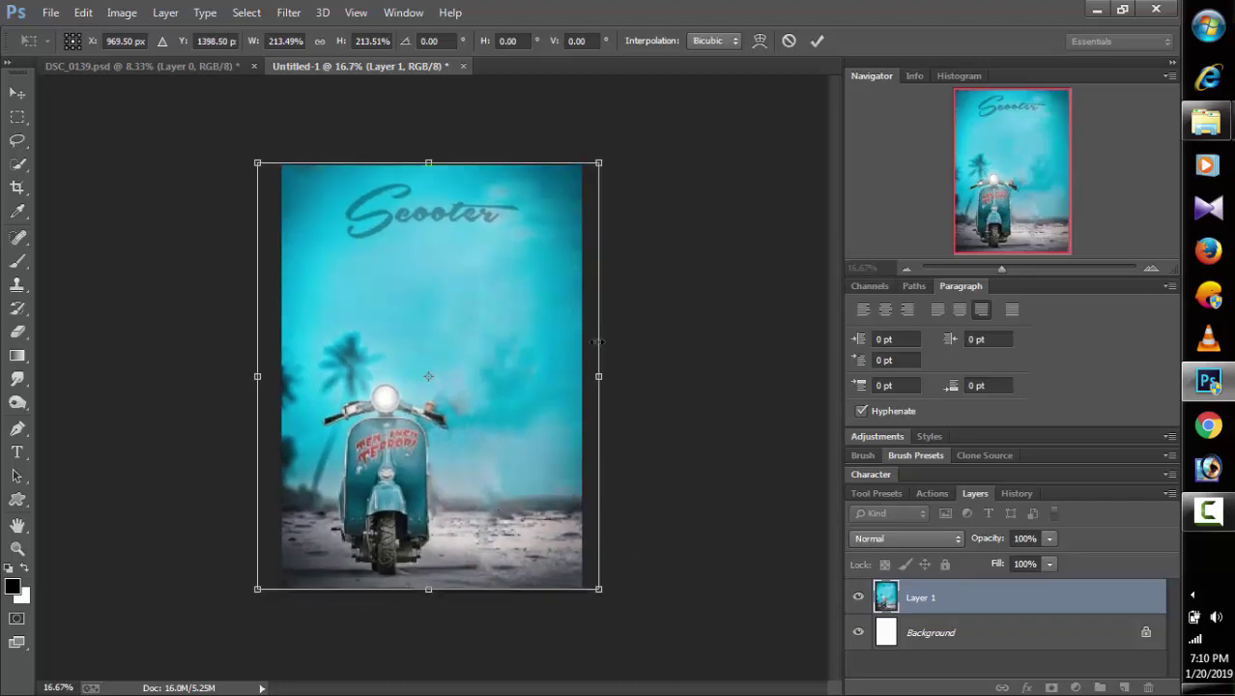
pyautogui.click(817, 41)
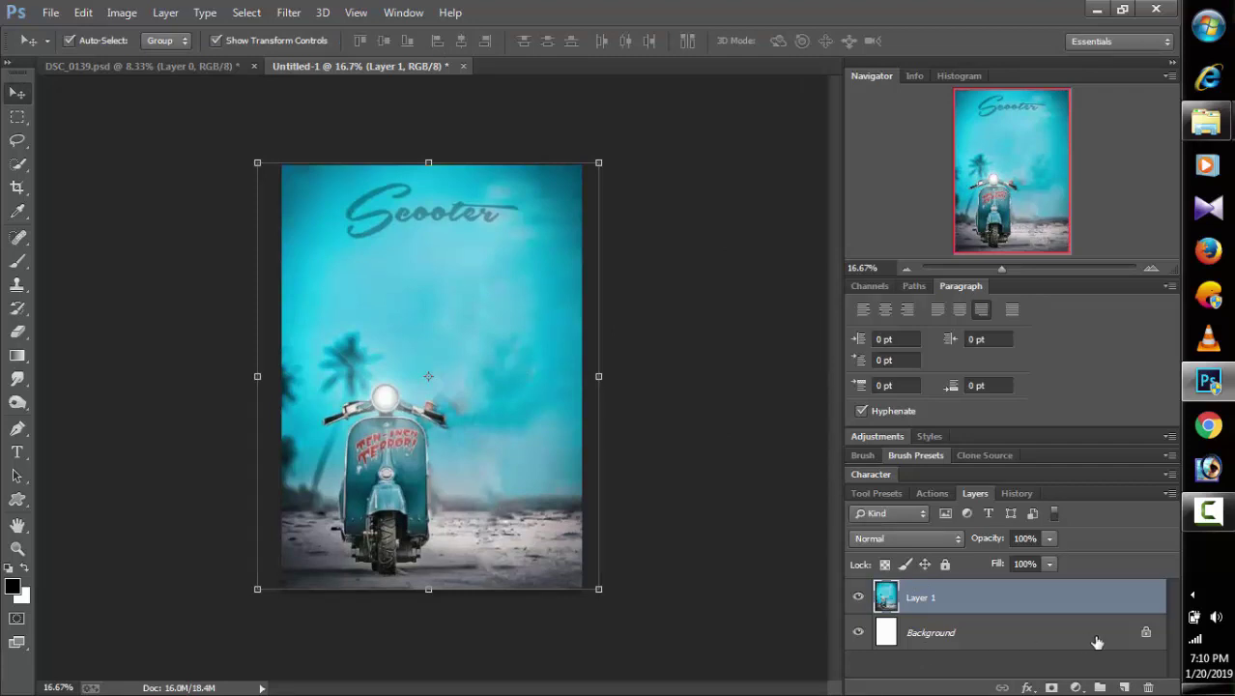
pyautogui.click(1146, 634)
pyautogui.click(977, 605)
# Step: Copy the cut-out man from DSC_0139.psd into the scooter composition and scale him to about 51% beside the scooter
pyautogui.click(166, 66)
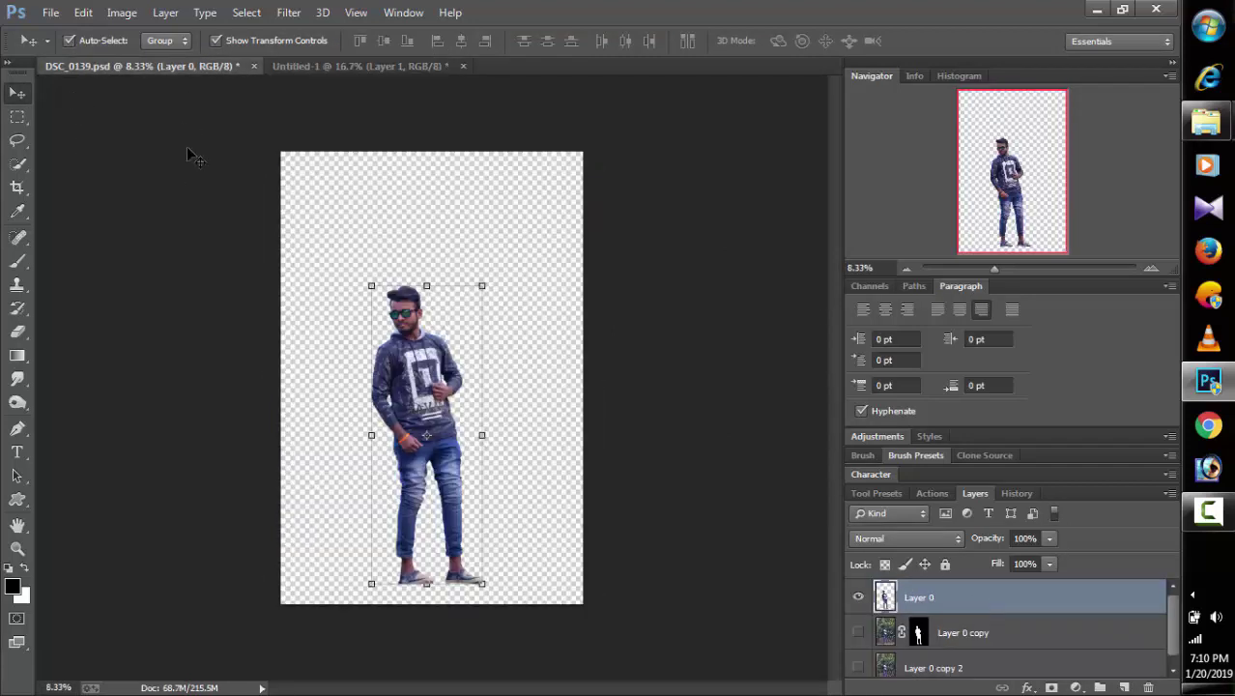
pyautogui.moveTo(443, 413); pyautogui.dragTo(498, 430)
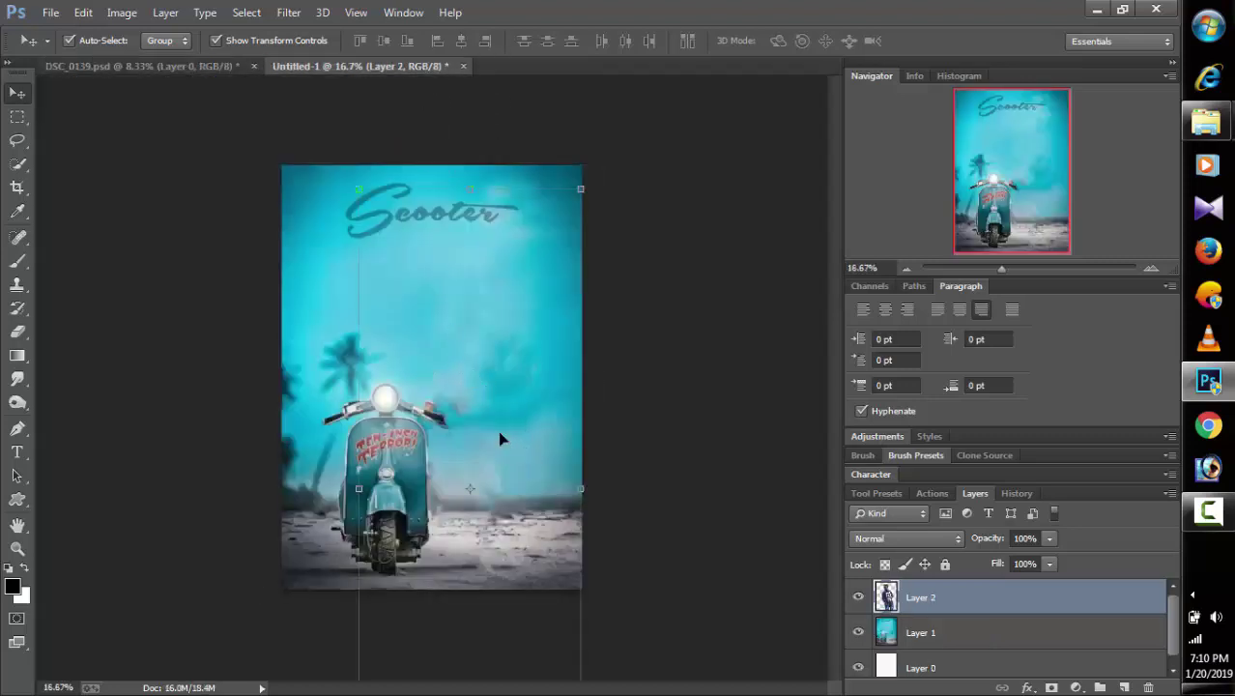
pyautogui.click(908, 269)
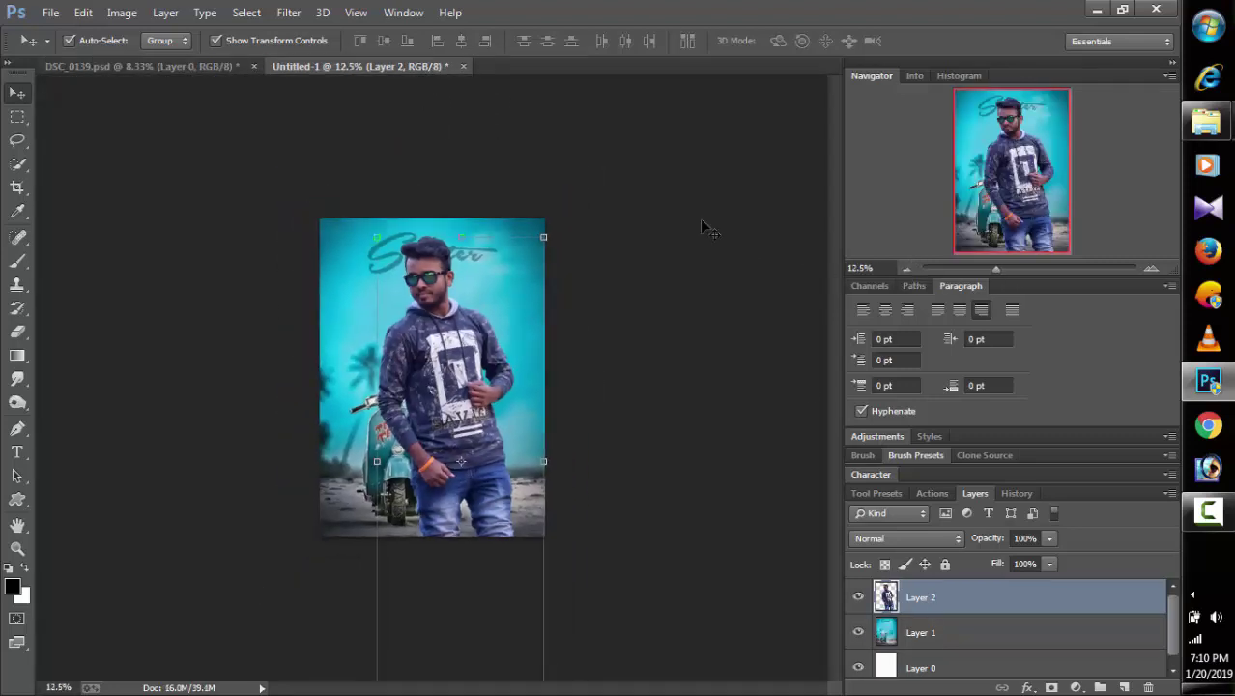
pyautogui.moveTo(544, 236); pyautogui.dragTo(484, 387)
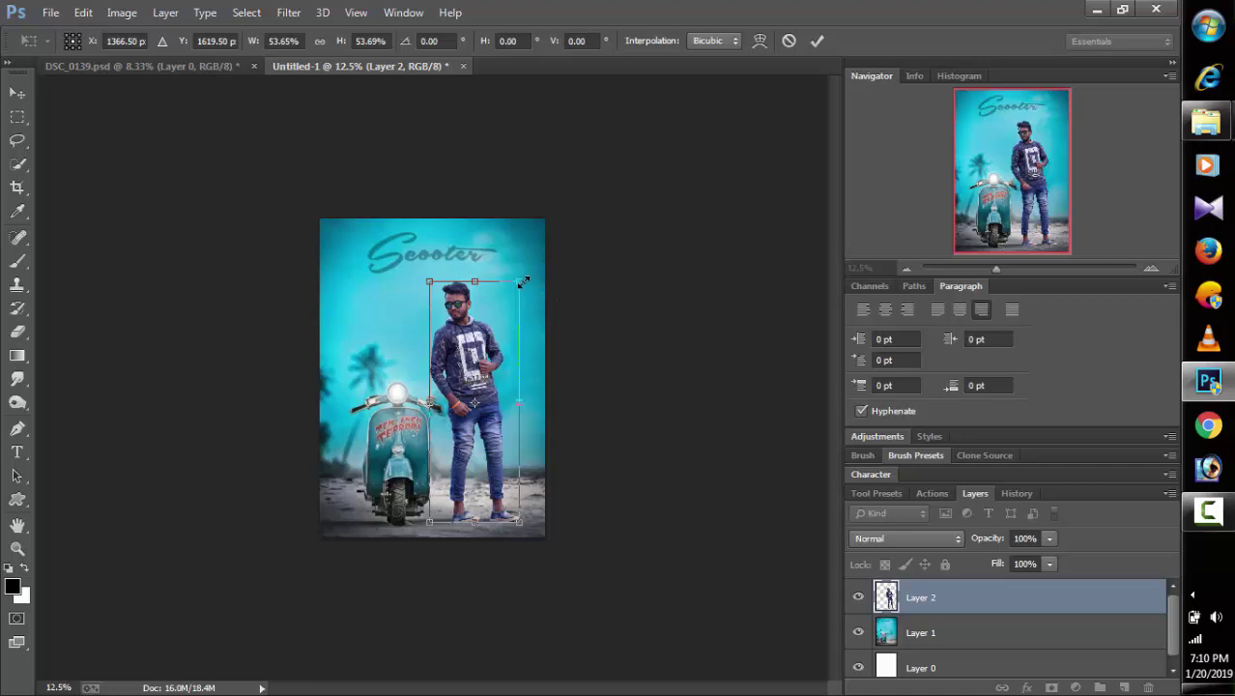
pyautogui.moveTo(521, 282); pyautogui.dragTo(522, 289)
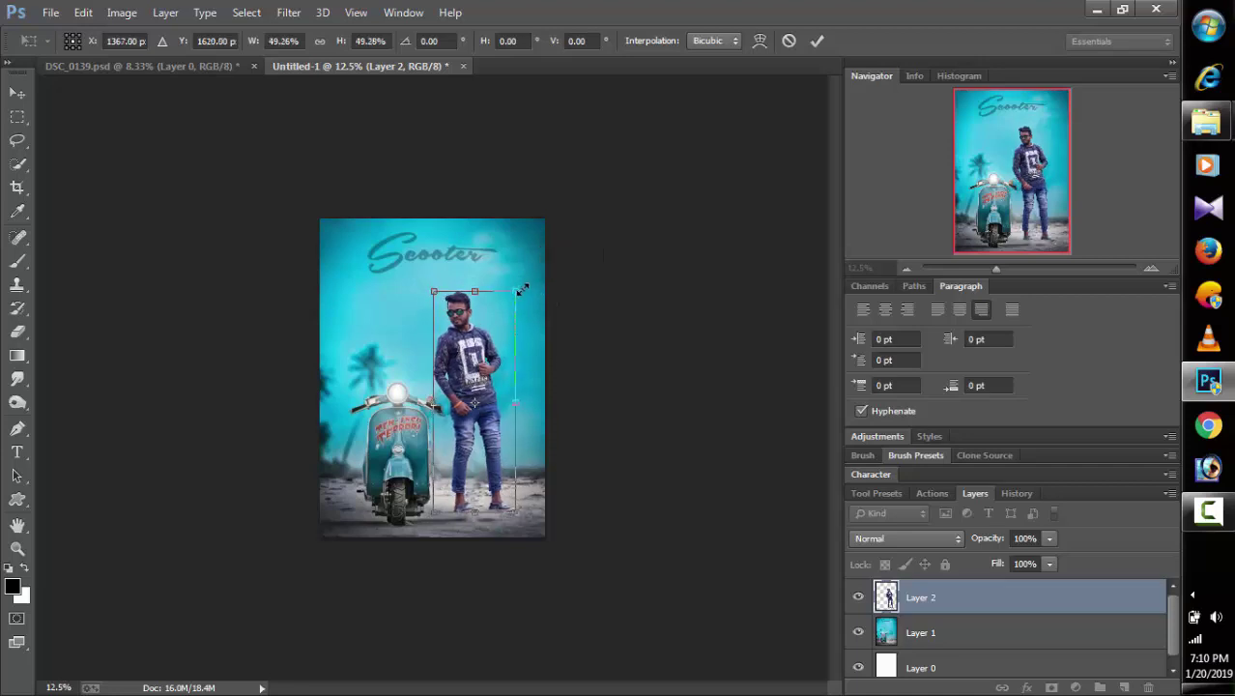
pyautogui.moveTo(524, 287); pyautogui.dragTo(523, 288)
pyautogui.press('Down')
pyautogui.press('Down')
pyautogui.press('Down')
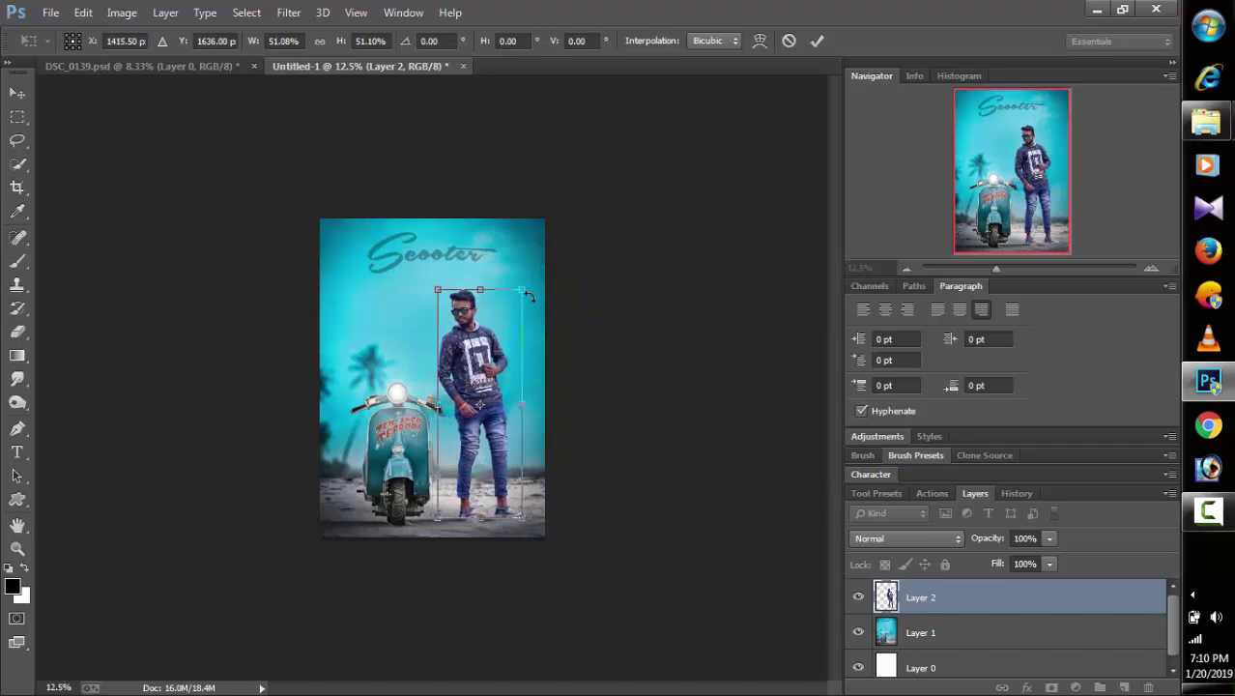
pyautogui.click(817, 40)
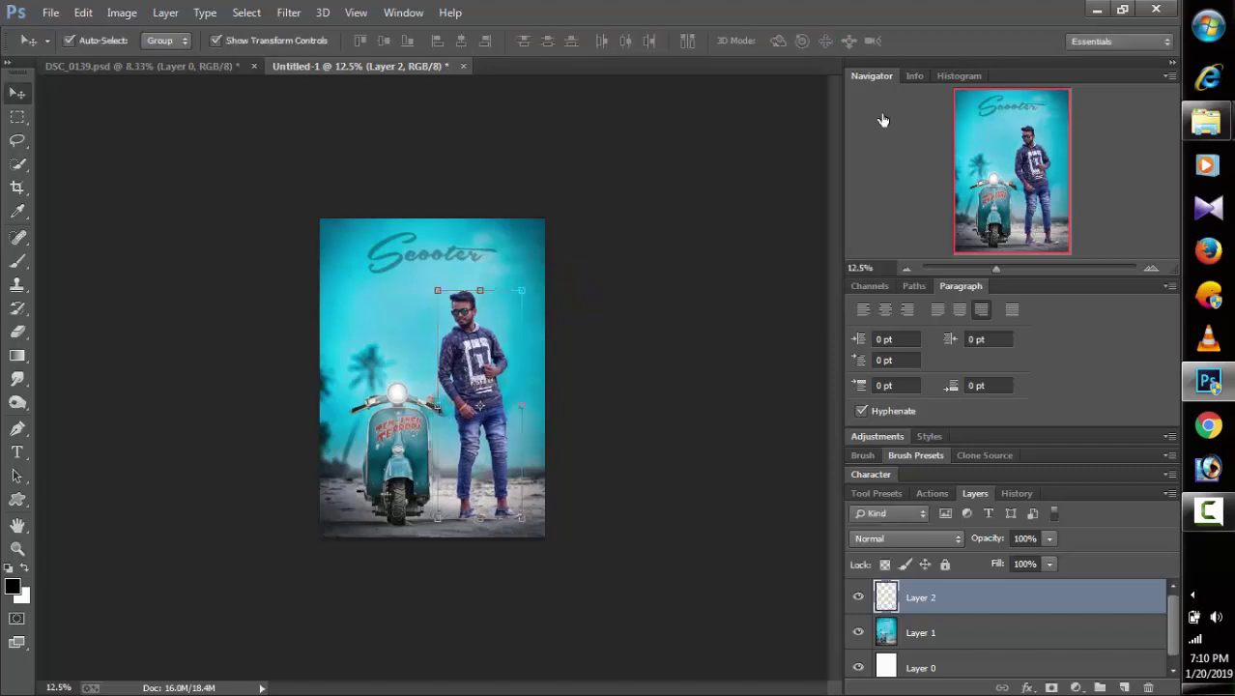
# Step: Nudge the man slightly toward the scooter and rotate him 1.2° clockwise
pyautogui.press('Left')
pyautogui.press('Left')
pyautogui.press('Left')
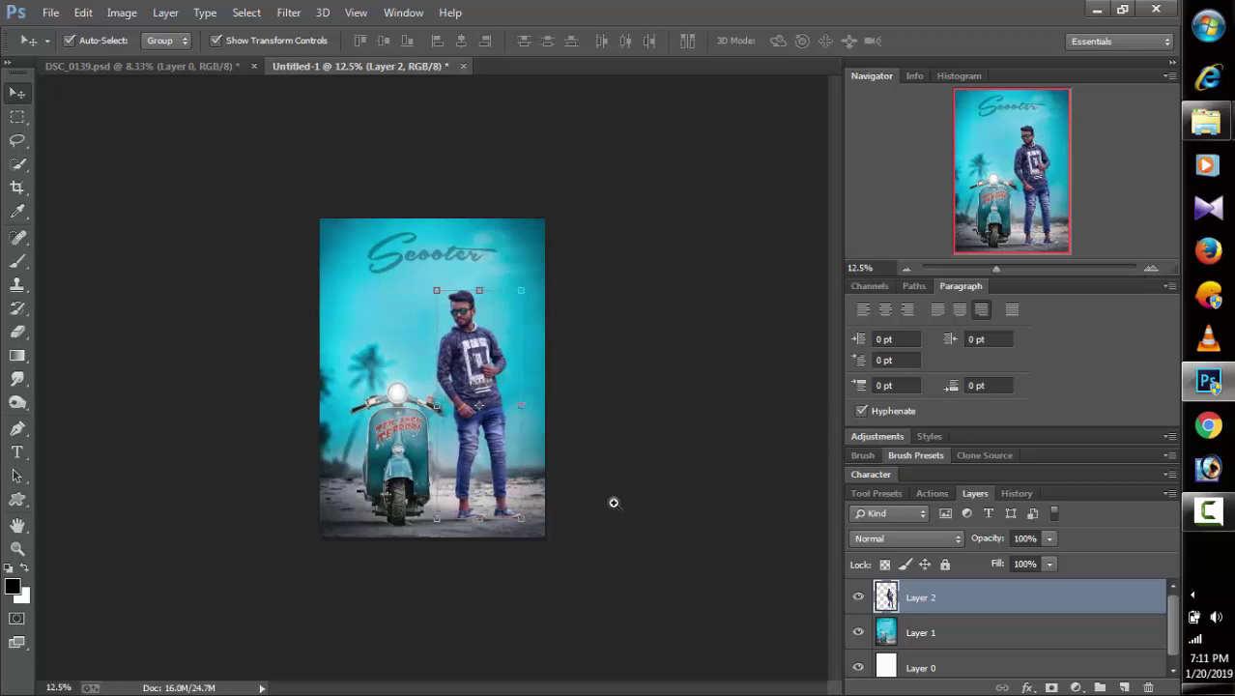
pyautogui.hotkey('ctrl', '+')
pyautogui.hotkey('ctrl', '+')
pyautogui.moveTo(519, 517)
pyautogui.mouseDown()
pyautogui.moveTo(518, 584)
pyautogui.moveTo(506, 519)
pyautogui.mouseUp()
pyautogui.click(557, 116)
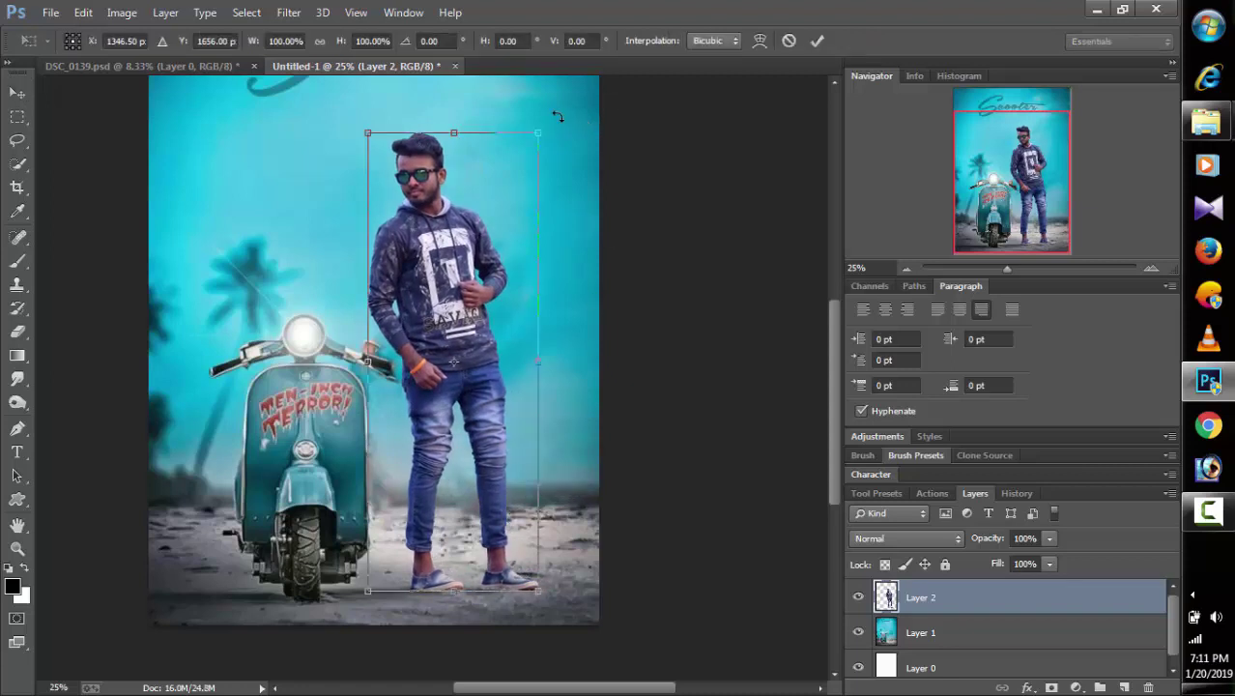
pyautogui.moveTo(558, 117); pyautogui.dragTo(562, 120)
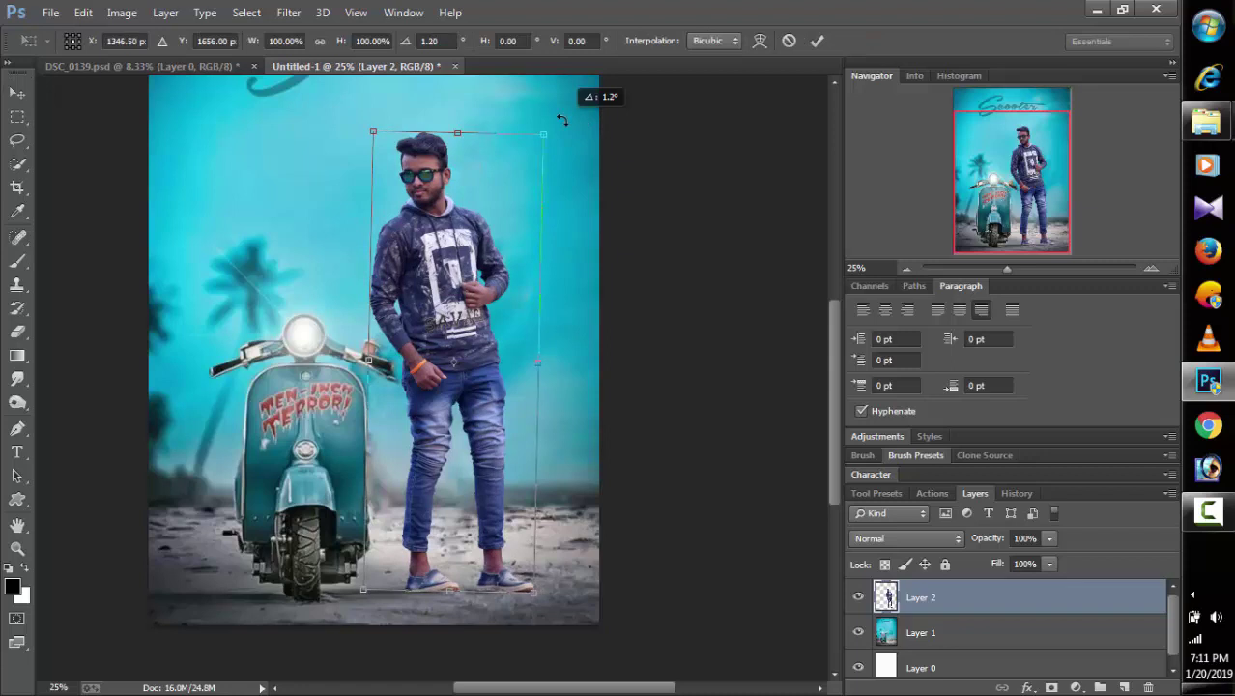
# Step: Nudge the rotated man to the right and slightly up so he stands clear of the scooter, and apply the transform
pyautogui.press('Right')
pyautogui.press('Right')
pyautogui.press('Right')
pyautogui.press('Right')
pyautogui.press('Right')
pyautogui.press('Right')
pyautogui.press('Right')
pyautogui.press('Right')
pyautogui.press('Right')
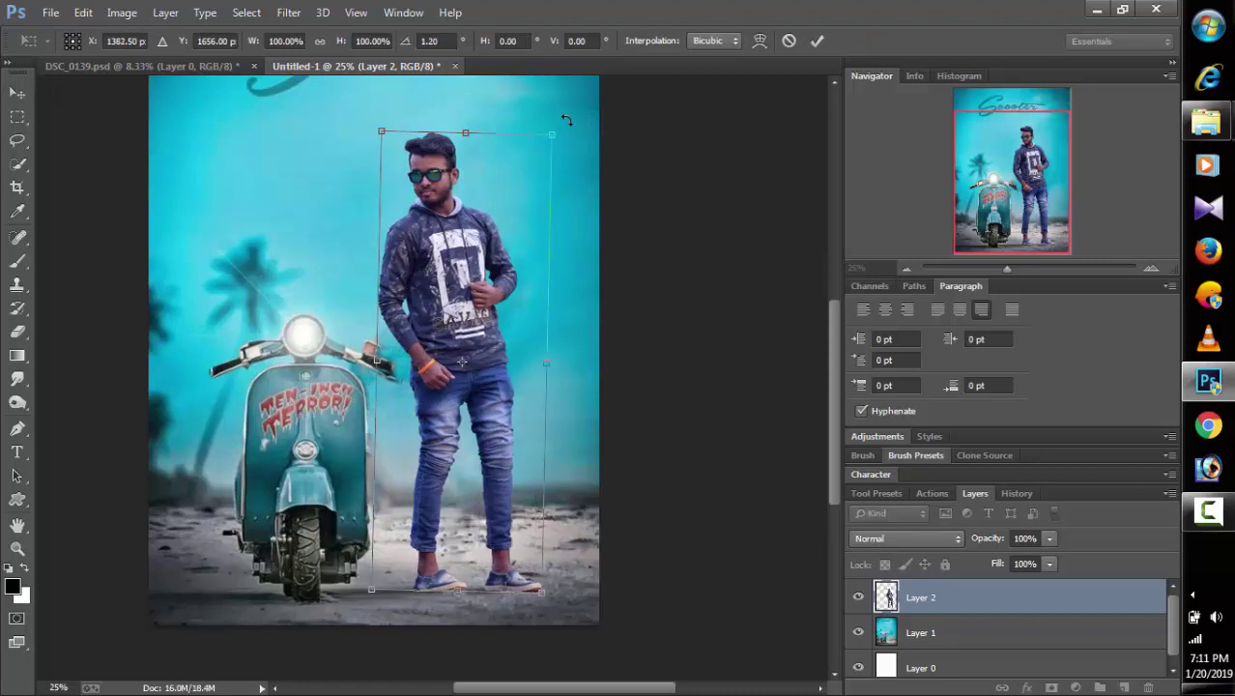
pyautogui.press('Up')
pyautogui.press('Up')
pyautogui.press('Up')
pyautogui.press('Right')
pyautogui.press('Right')
pyautogui.press('Right')
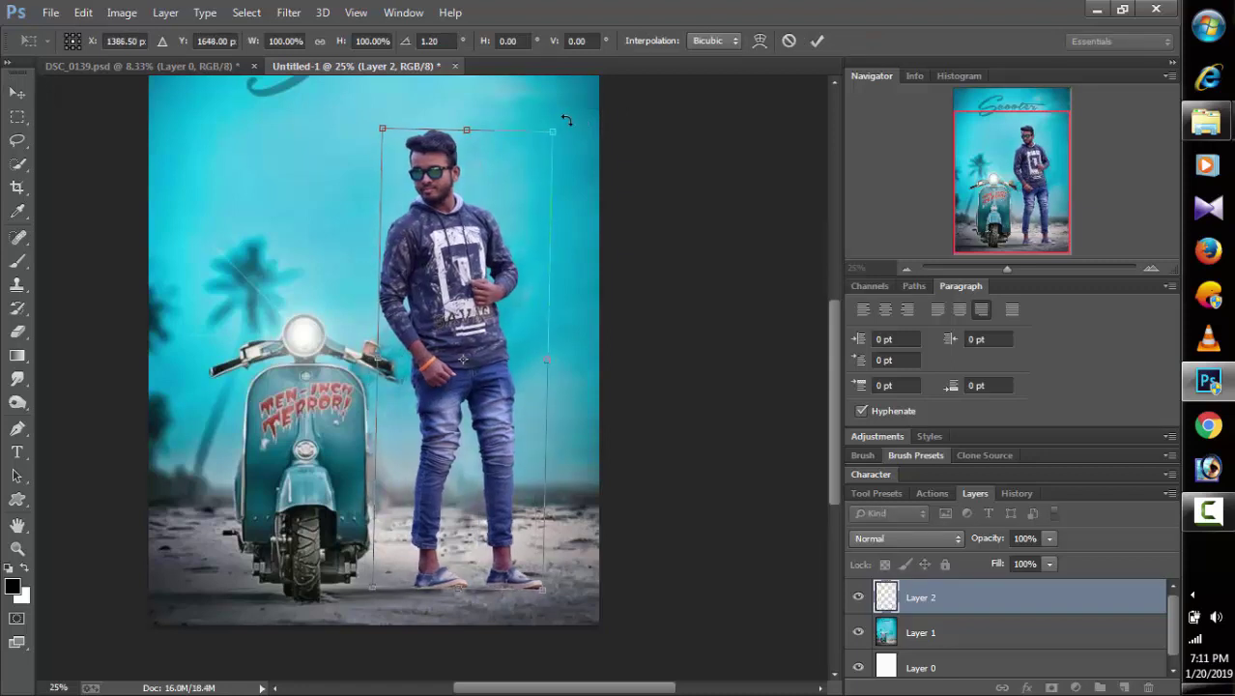
pyautogui.press('Down')
pyautogui.press('Right')
pyautogui.press('Right')
pyautogui.press('Right')
pyautogui.press('Right')
pyautogui.press('Right')
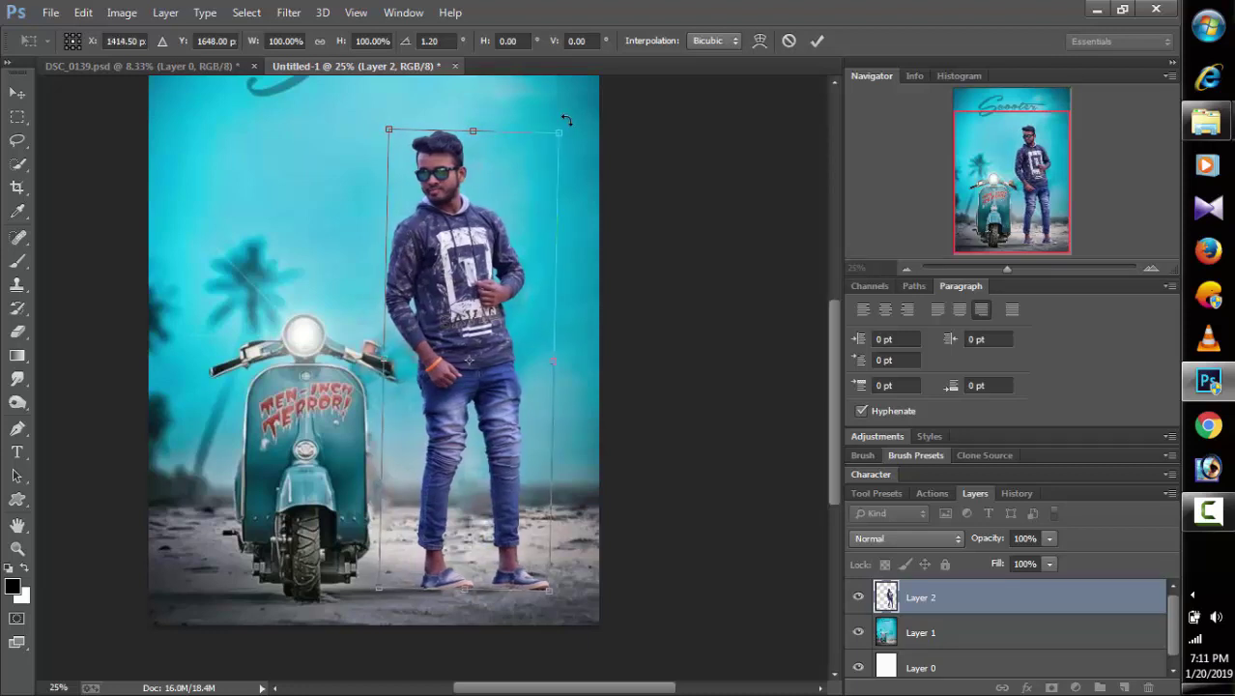
pyautogui.press('Left')
pyautogui.press('Left')
pyautogui.press('Return')
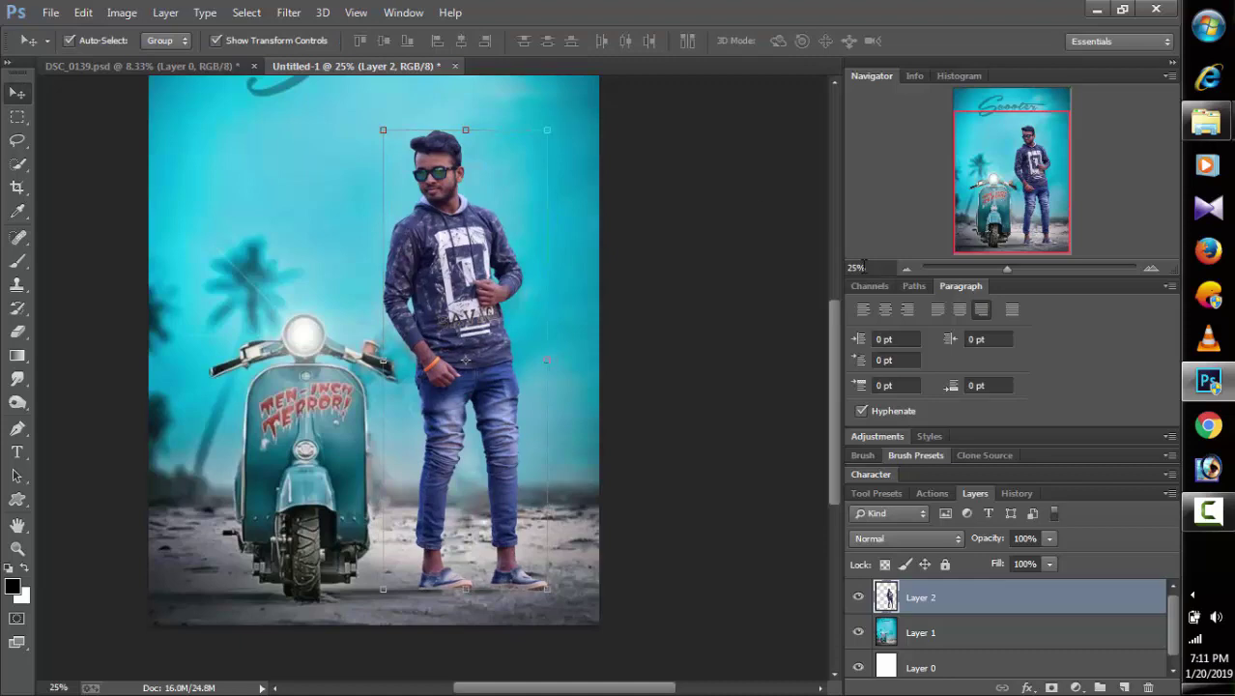
# Step: Soften the soles of both shoes into the ground with a size 40 Eraser at 26% opacity
pyautogui.click(906, 269)
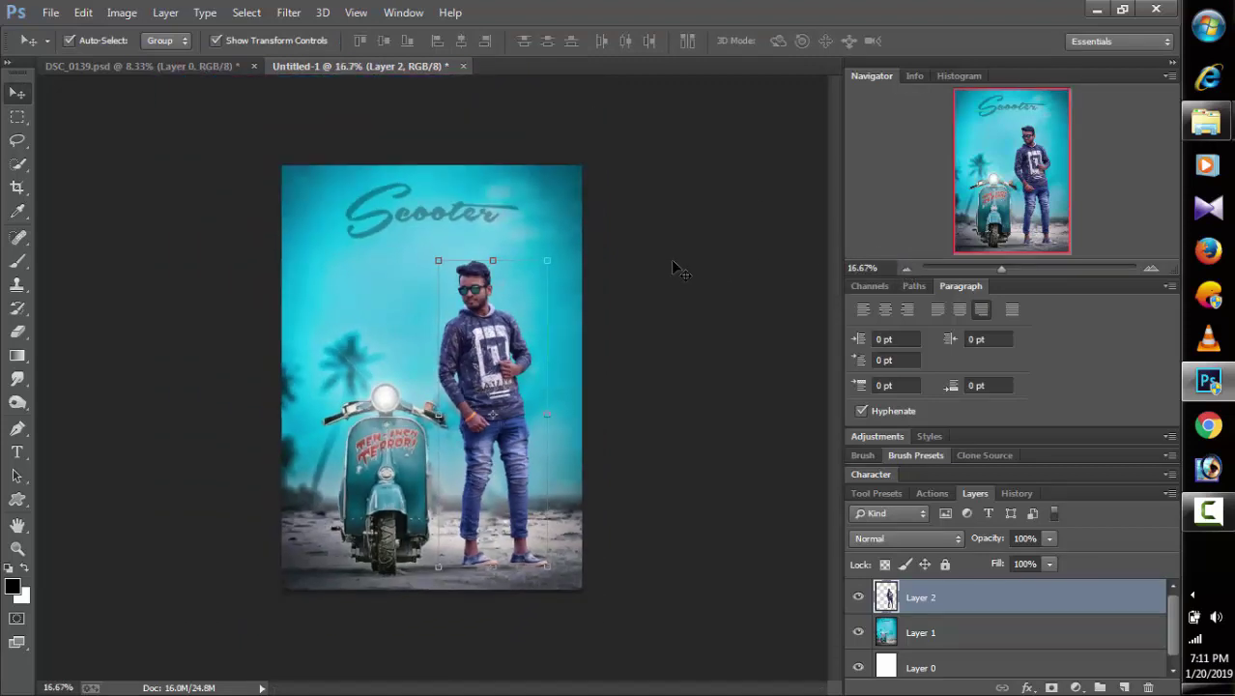
pyautogui.scroll(2, 507, 584)
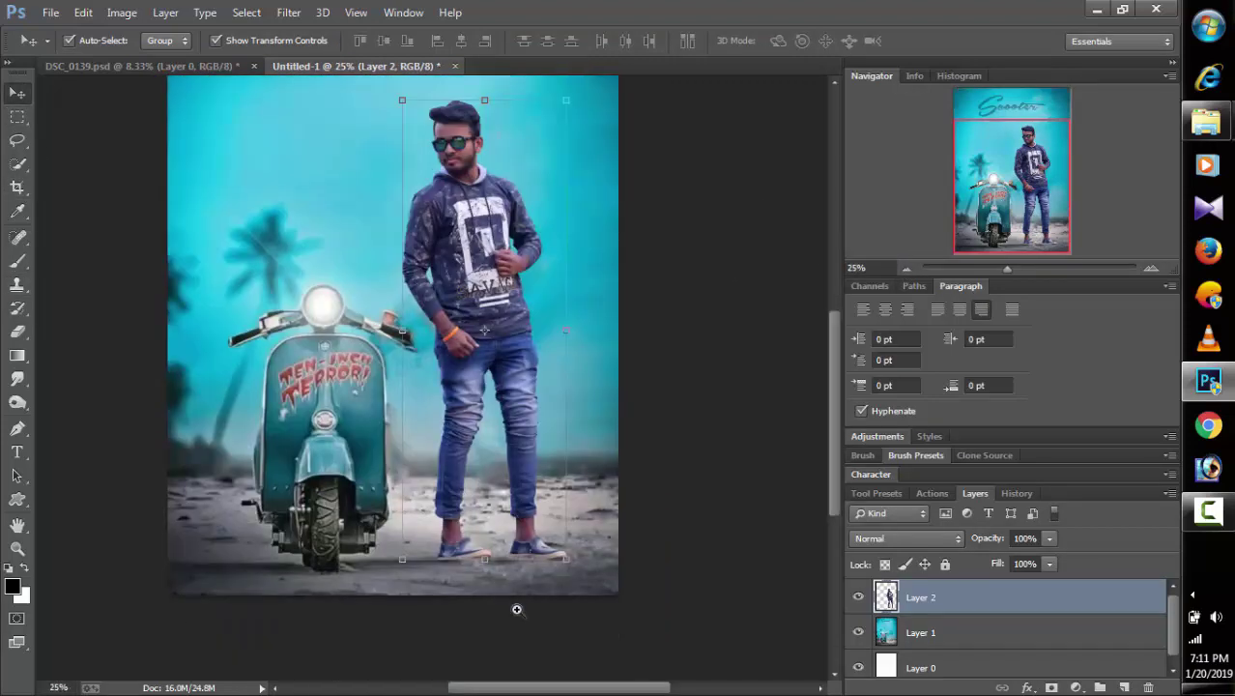
pyautogui.scroll(1, 502, 588)
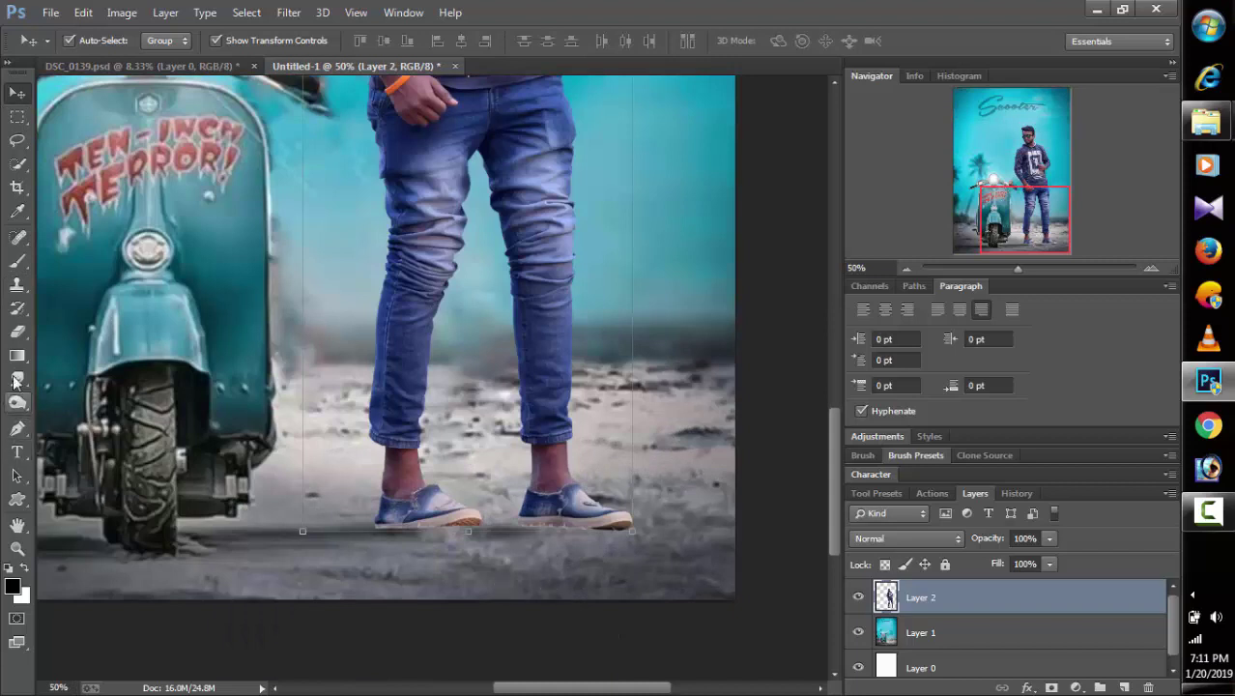
pyautogui.click(18, 331)
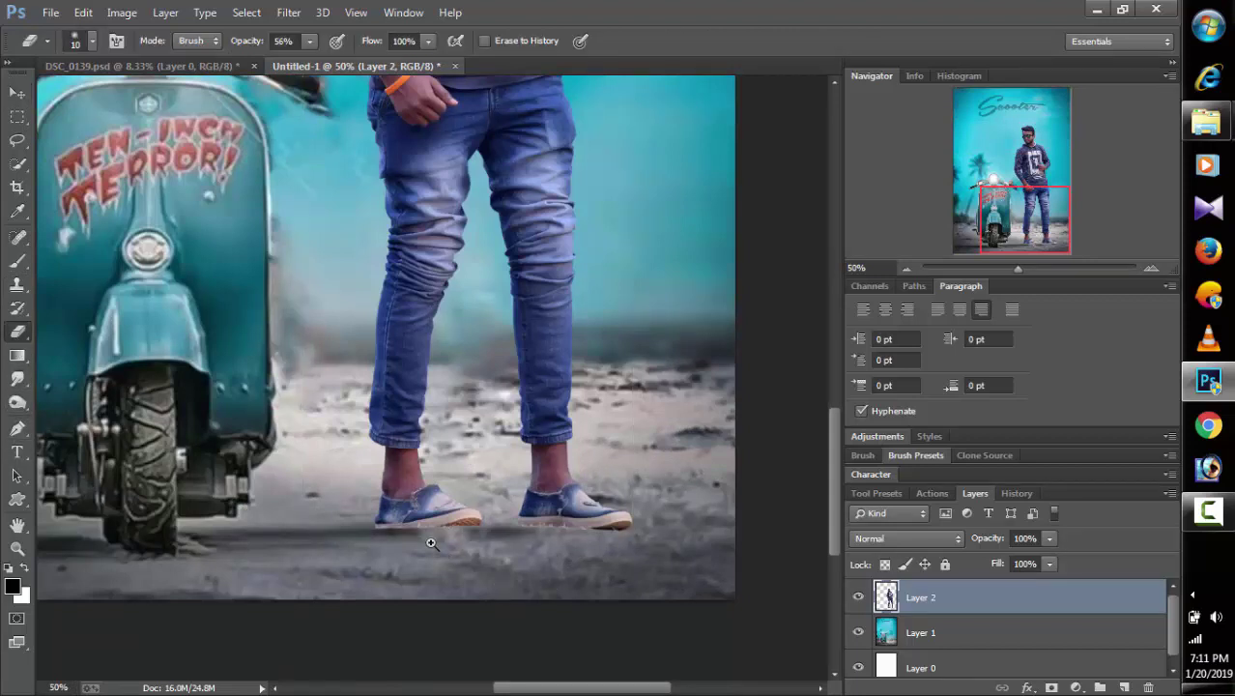
pyautogui.scroll(1, 431, 543)
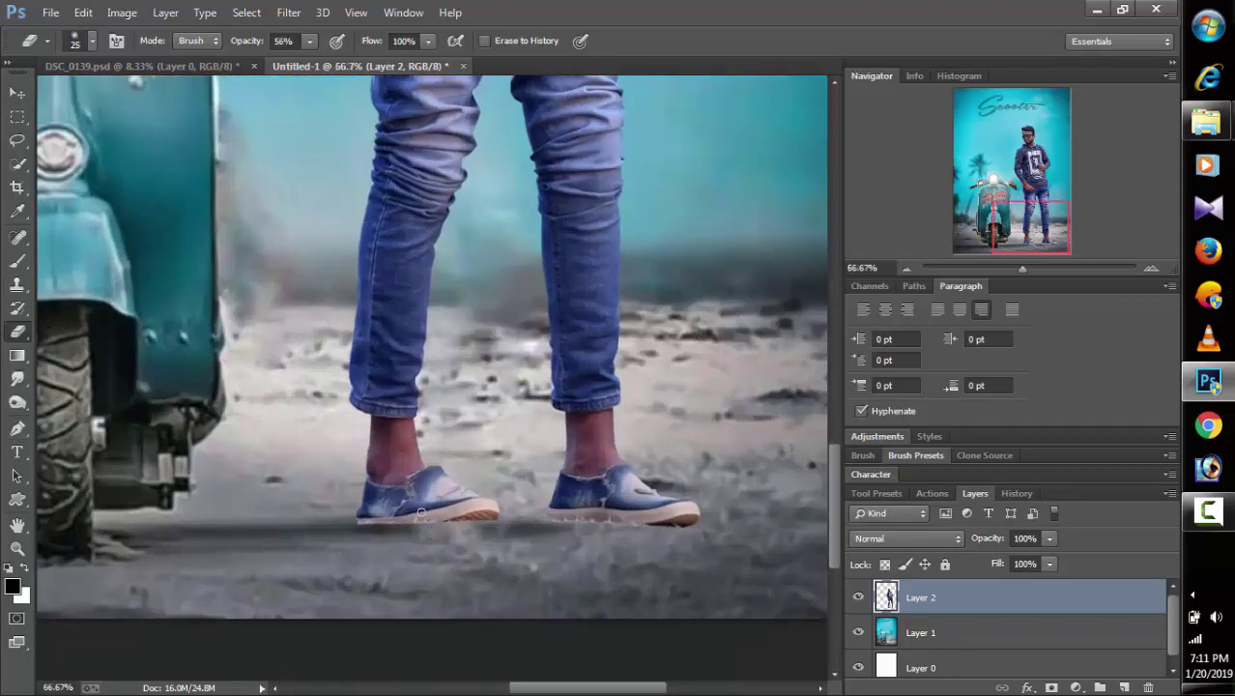
pyautogui.press(']')
pyautogui.click(311, 39)
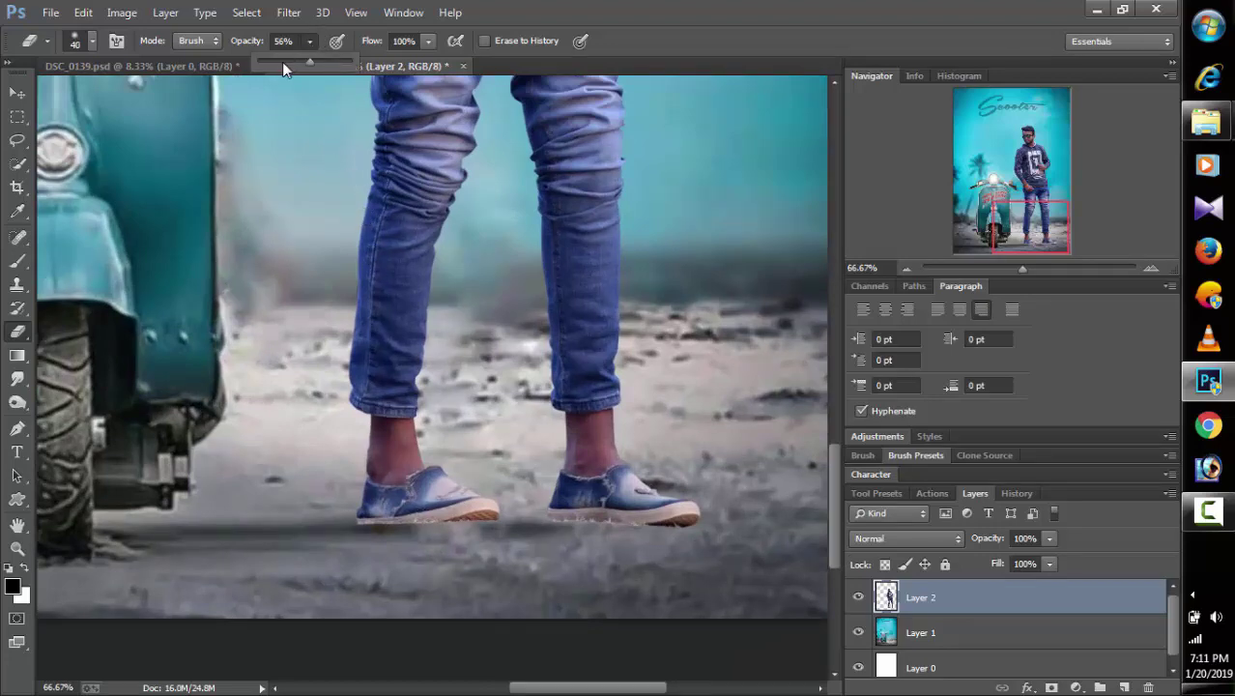
pyautogui.click(362, 529)
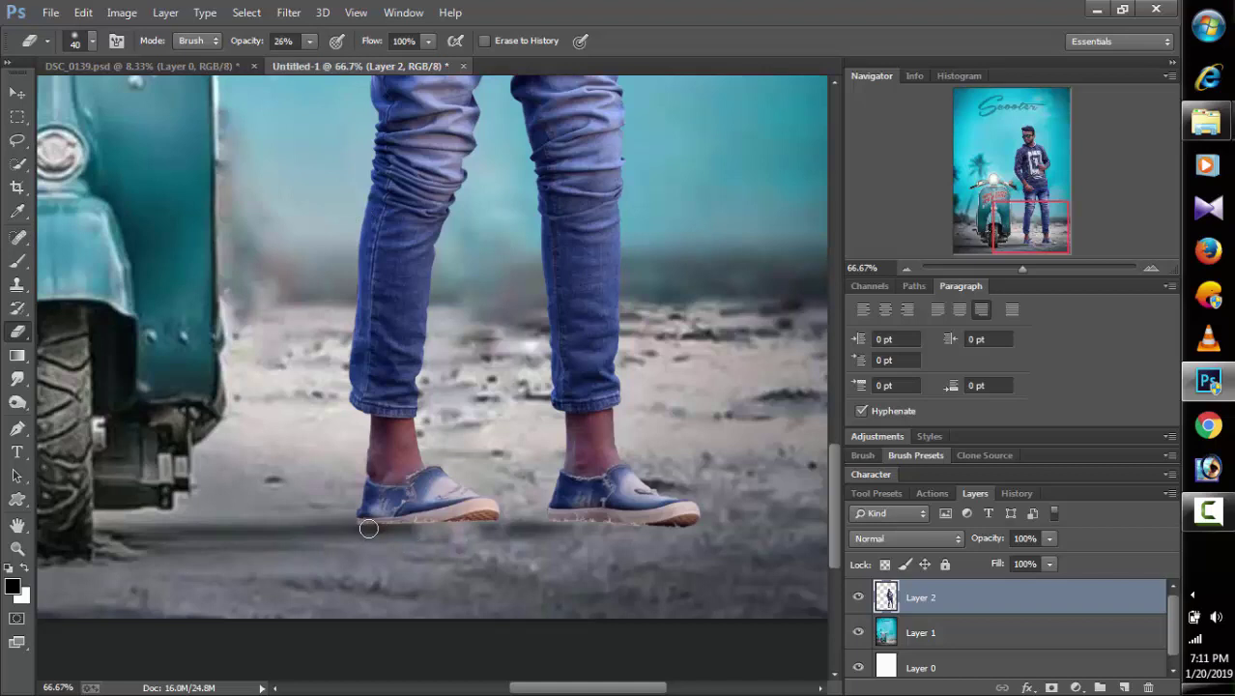
pyautogui.moveTo(417, 526)
pyautogui.mouseDown()
pyautogui.moveTo(373, 533)
pyautogui.moveTo(695, 529)
pyautogui.moveTo(645, 529)
pyautogui.mouseUp()
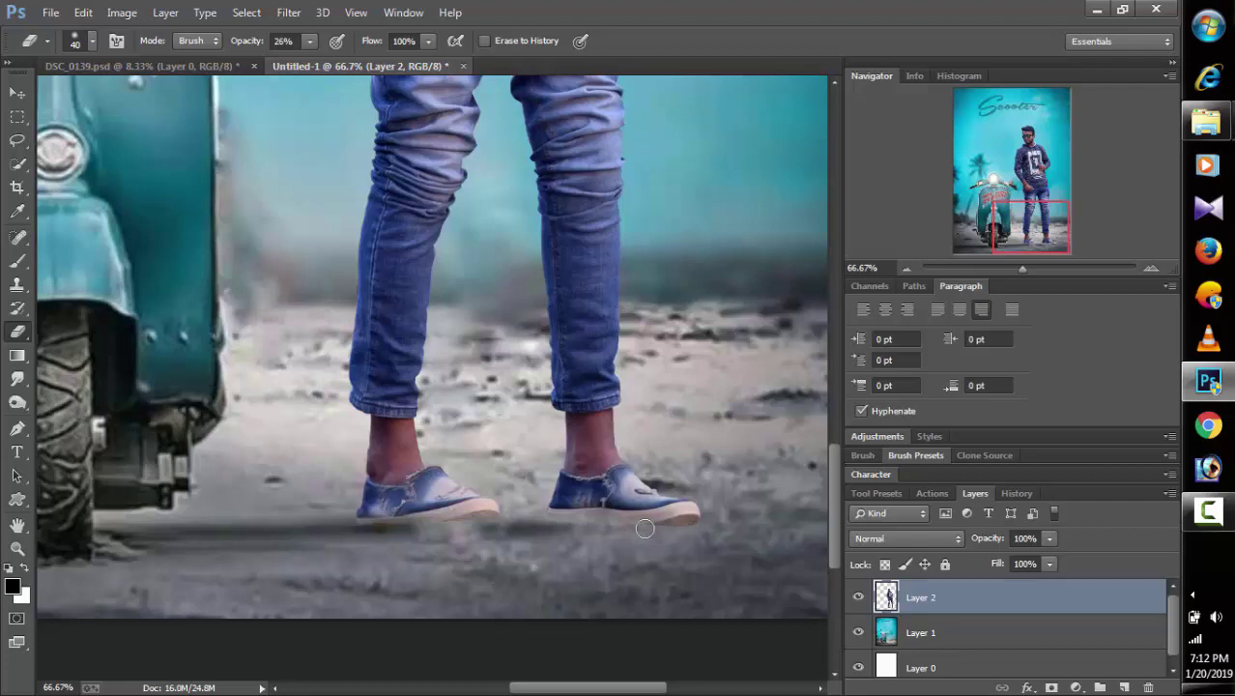
# Step: Add a new layer above the man and paint a soft black size 100 brush dab under the shoe nearer the scooter
pyautogui.click(909, 268)
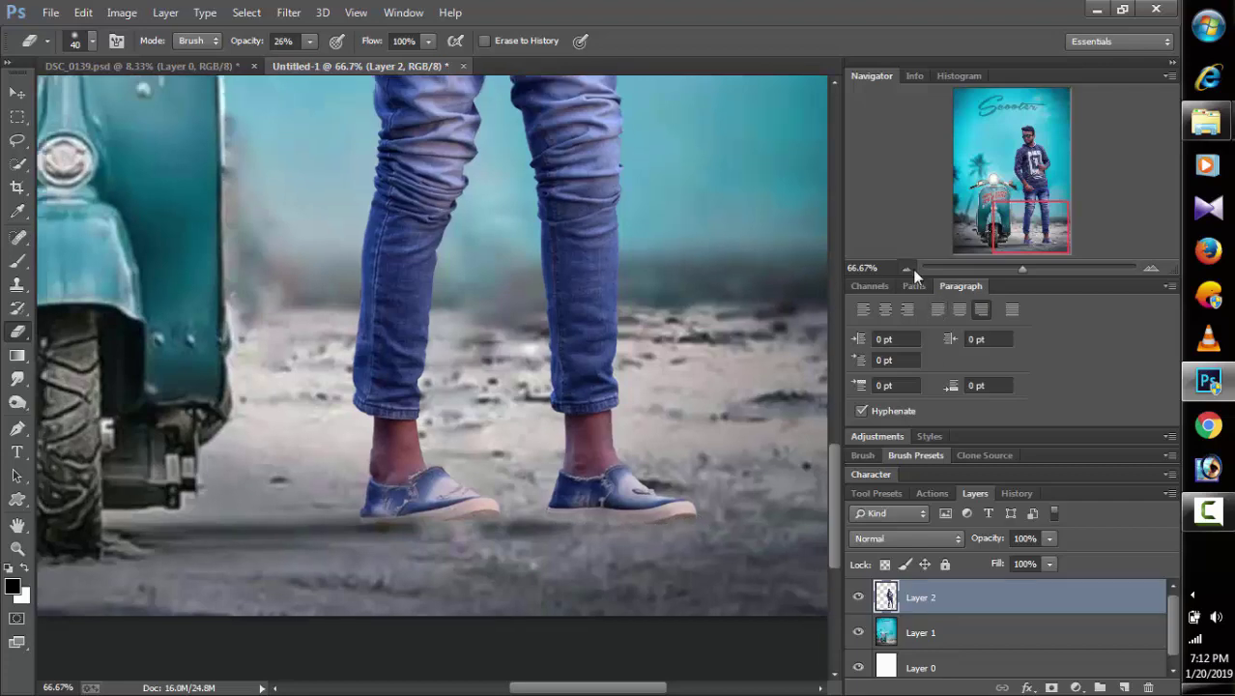
pyautogui.click(909, 267)
pyautogui.click(910, 268)
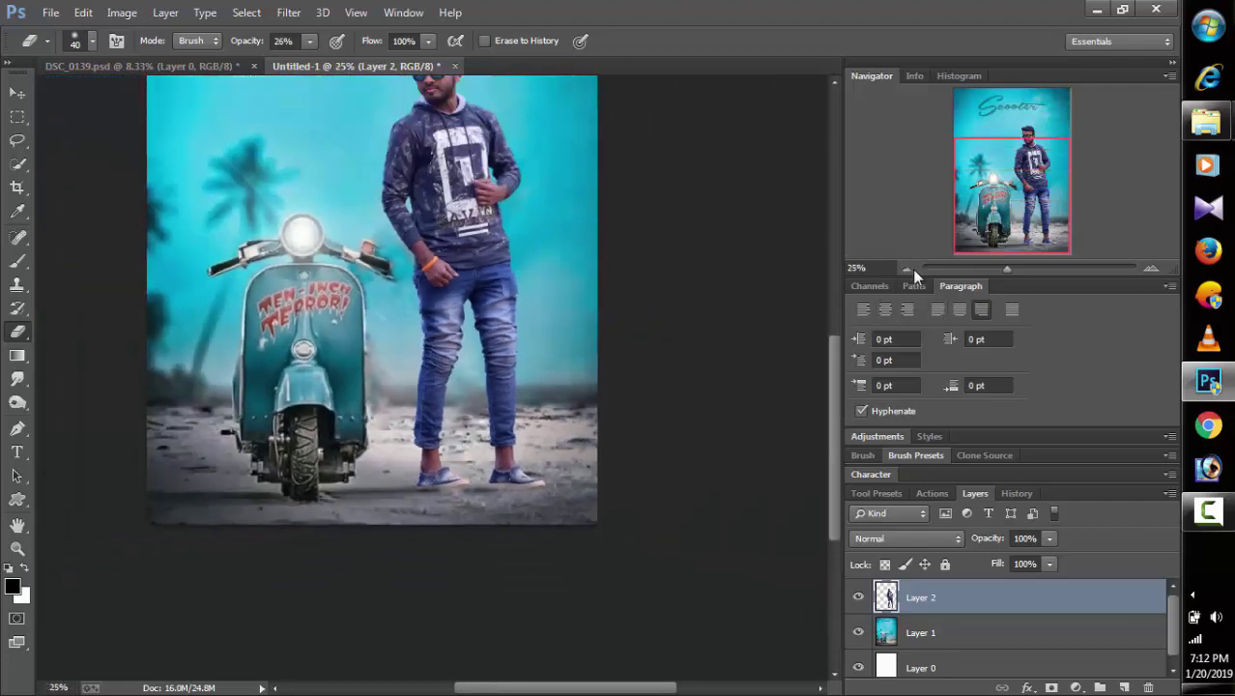
pyautogui.click(1125, 686)
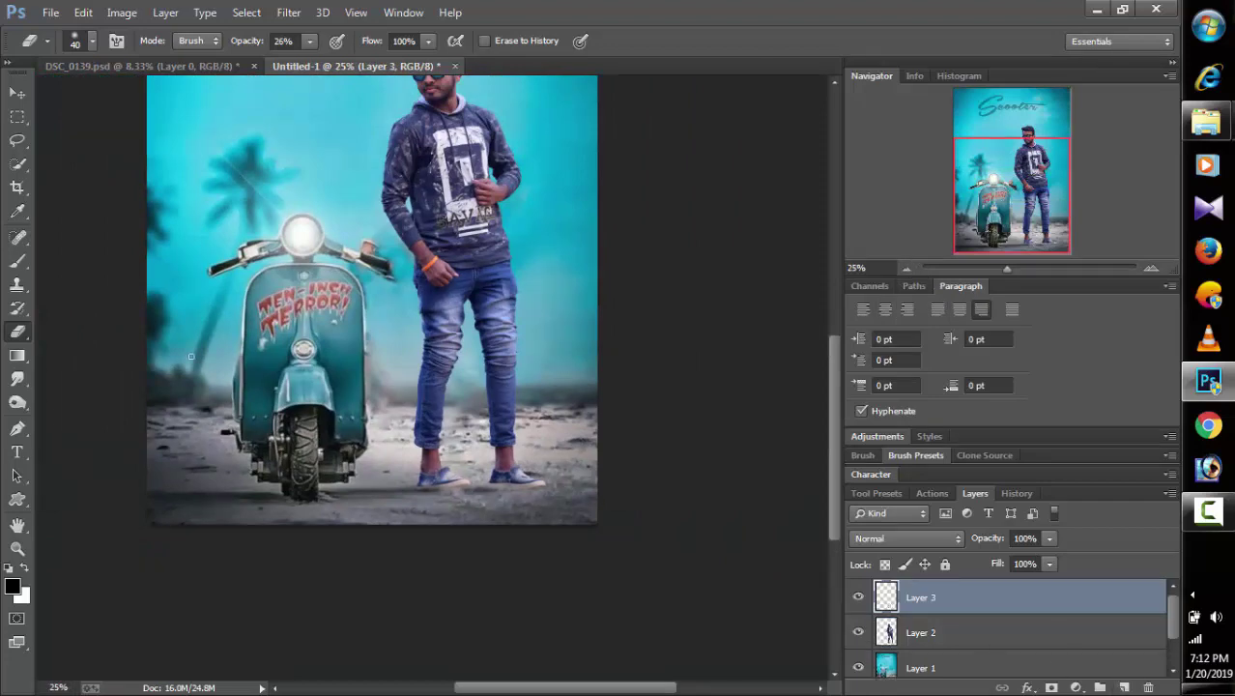
pyautogui.click(18, 263)
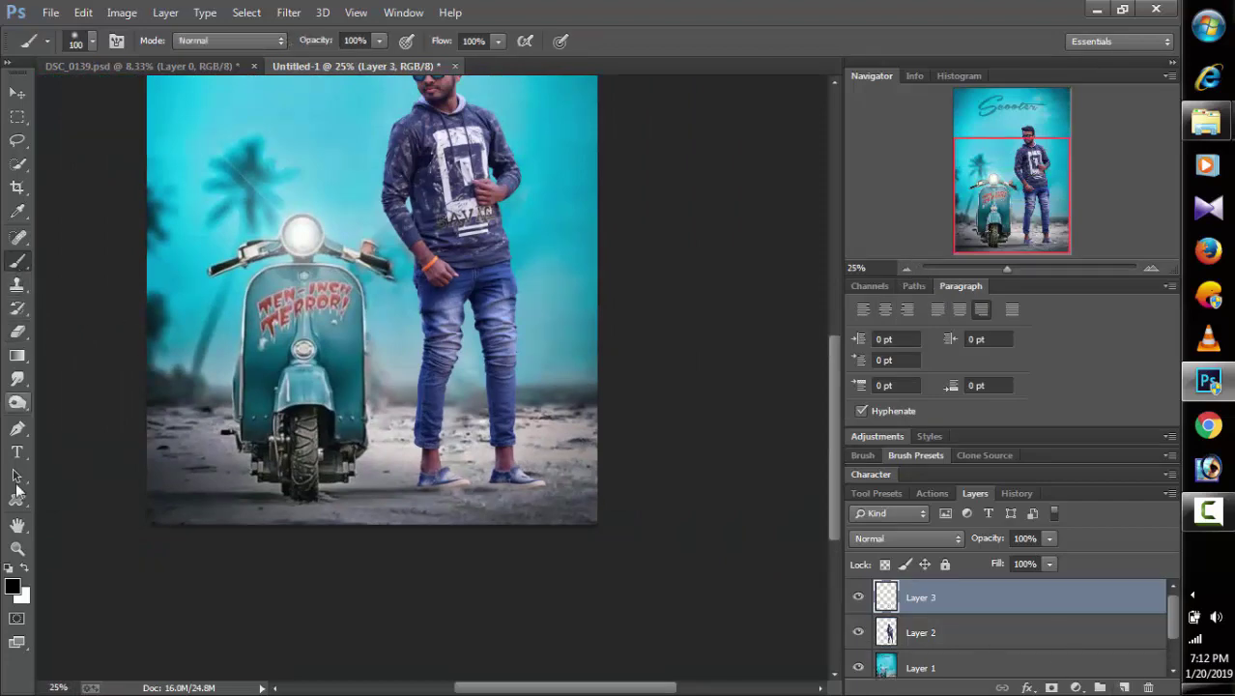
pyautogui.click(442, 499)
pyautogui.click(446, 498)
pyautogui.click(447, 498)
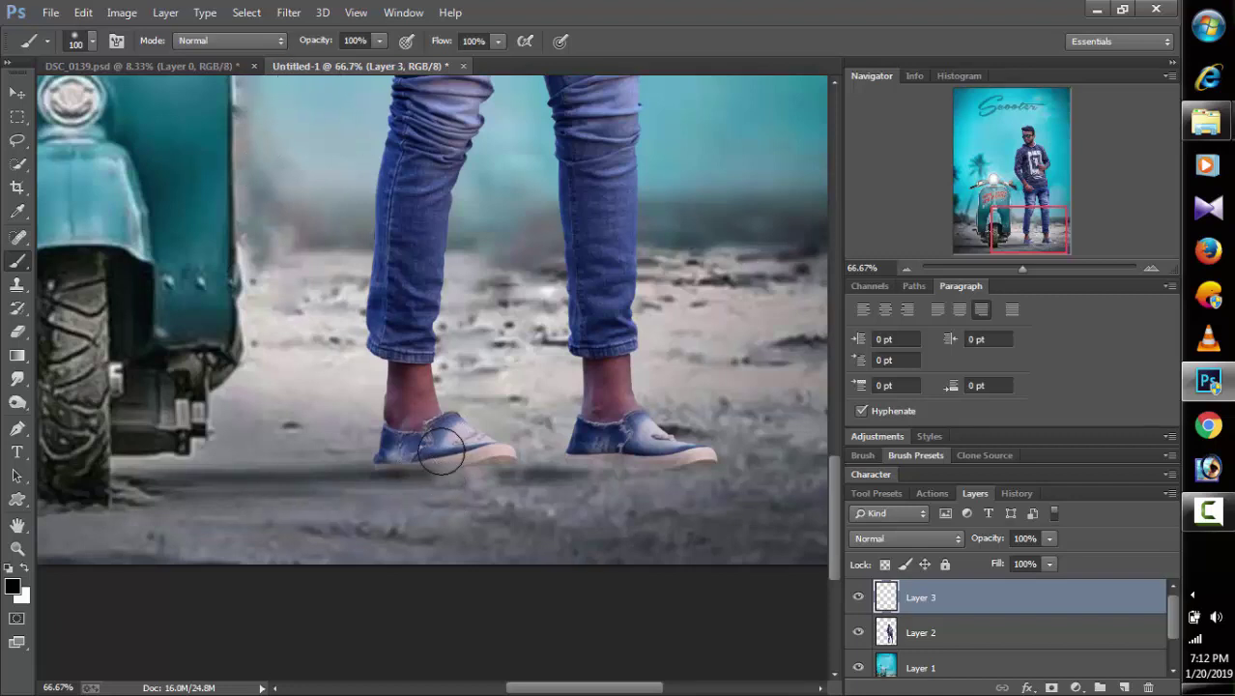
pyautogui.click(441, 469)
# Step: Stretch the black shadow dab horizontally to about 487% of its width
pyautogui.click(16, 92)
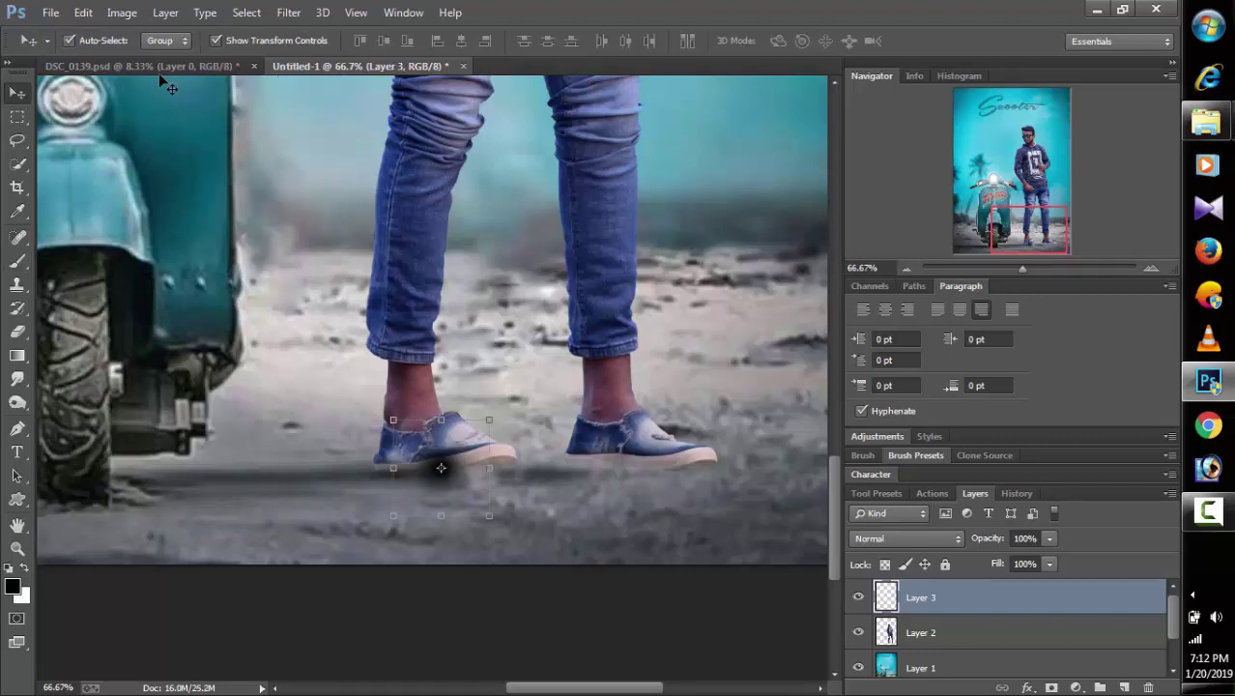
pyautogui.moveTo(494, 468); pyautogui.dragTo(700, 468)
pyautogui.moveTo(372, 467); pyautogui.dragTo(220, 467)
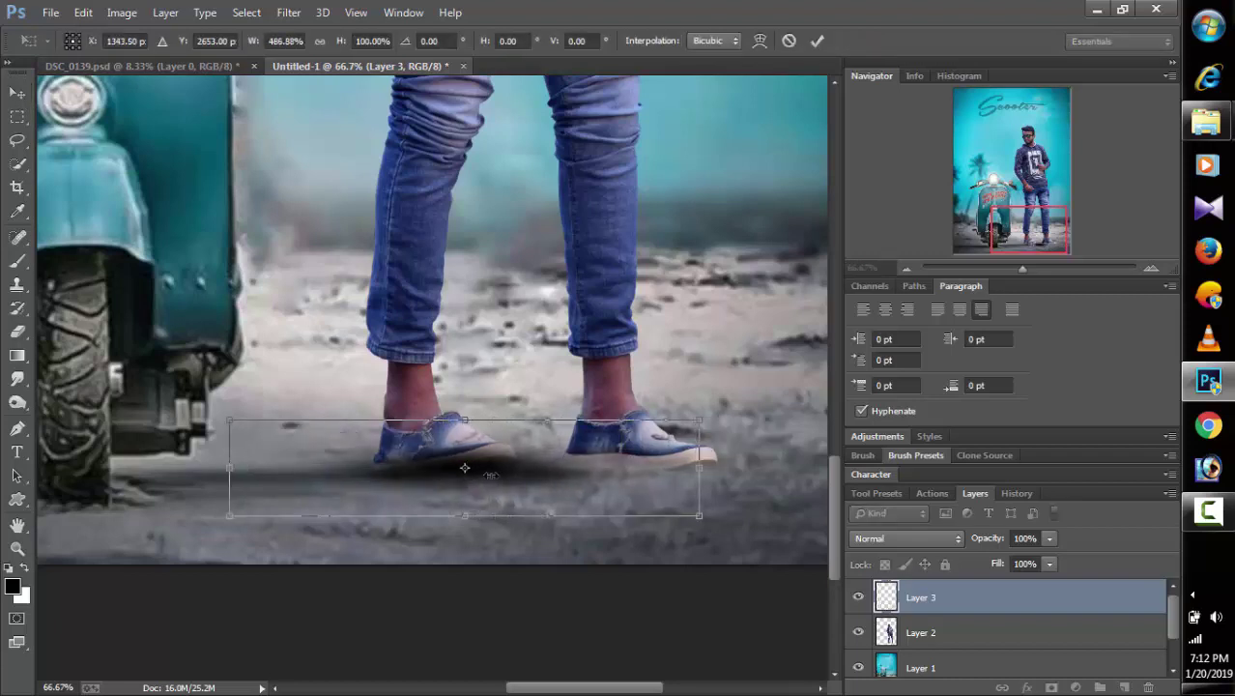
# Step: Shift the stretched shadow beneath the shoe nearer the scooter, rotate it about 4.9° counterclockwise, and apply the transform
pyautogui.moveTo(532, 483); pyautogui.dragTo(499, 487)
pyautogui.moveTo(686, 425); pyautogui.dragTo(678, 410)
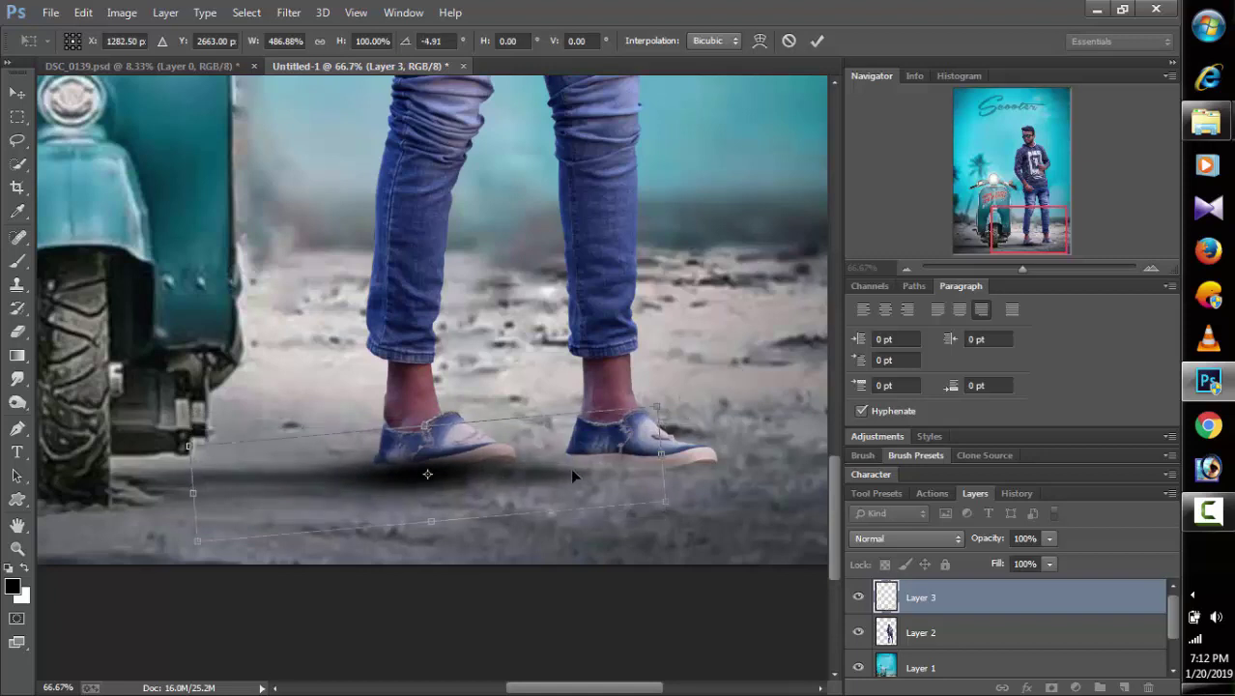
pyautogui.press('Right')
pyautogui.press('Right')
pyautogui.press('Right')
pyautogui.press('Right')
pyautogui.press('Right')
pyautogui.press('Right')
pyautogui.press('Right')
pyautogui.press('Right')
pyautogui.press('Right')
pyautogui.press('Right')
pyautogui.press('Right')
pyautogui.press('Right')
pyautogui.press('Right')
pyautogui.press('Right')
pyautogui.press('Right')
pyautogui.press('Left')
pyautogui.press('Left')
pyautogui.press('Left')
pyautogui.press('Left')
pyautogui.press('Left')
pyautogui.press('Left')
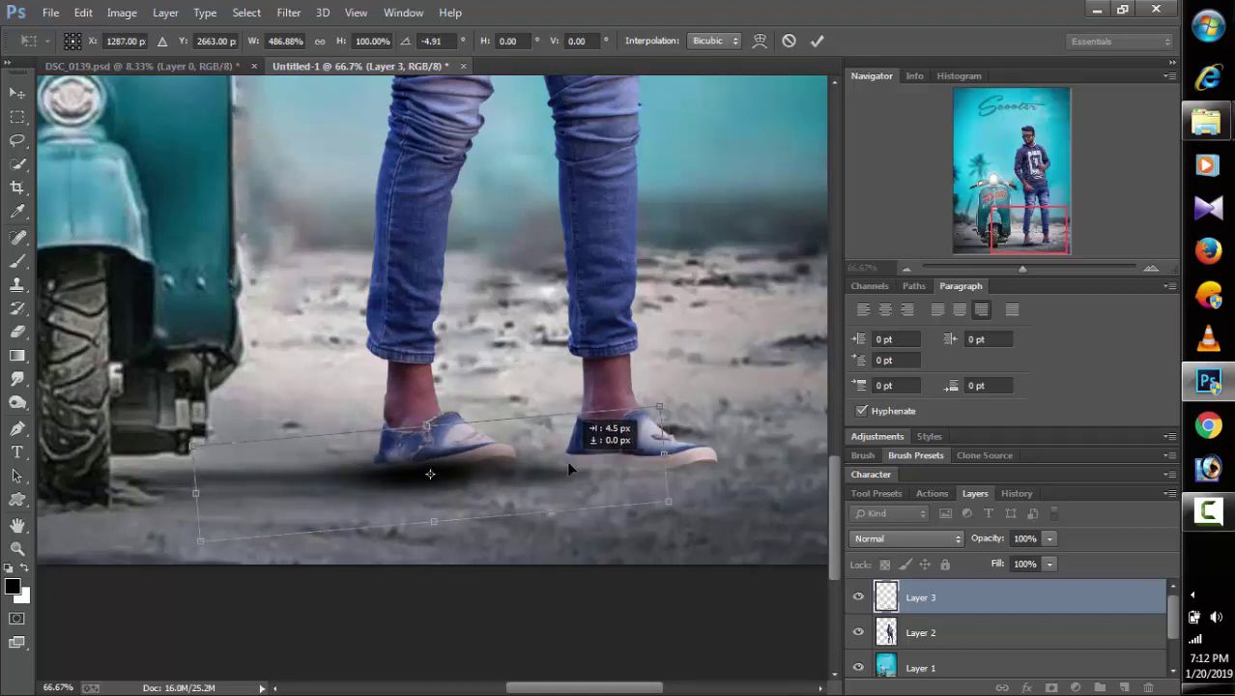
pyautogui.click(817, 40)
# Step: Duplicate the shadow layer, move Layer 3 beneath the man's other shoe, and rotate it about 3.9° clockwise
pyautogui.moveTo(1028, 597); pyautogui.dragTo(1029, 626)
pyautogui.moveTo(462, 480); pyautogui.dragTo(696, 427)
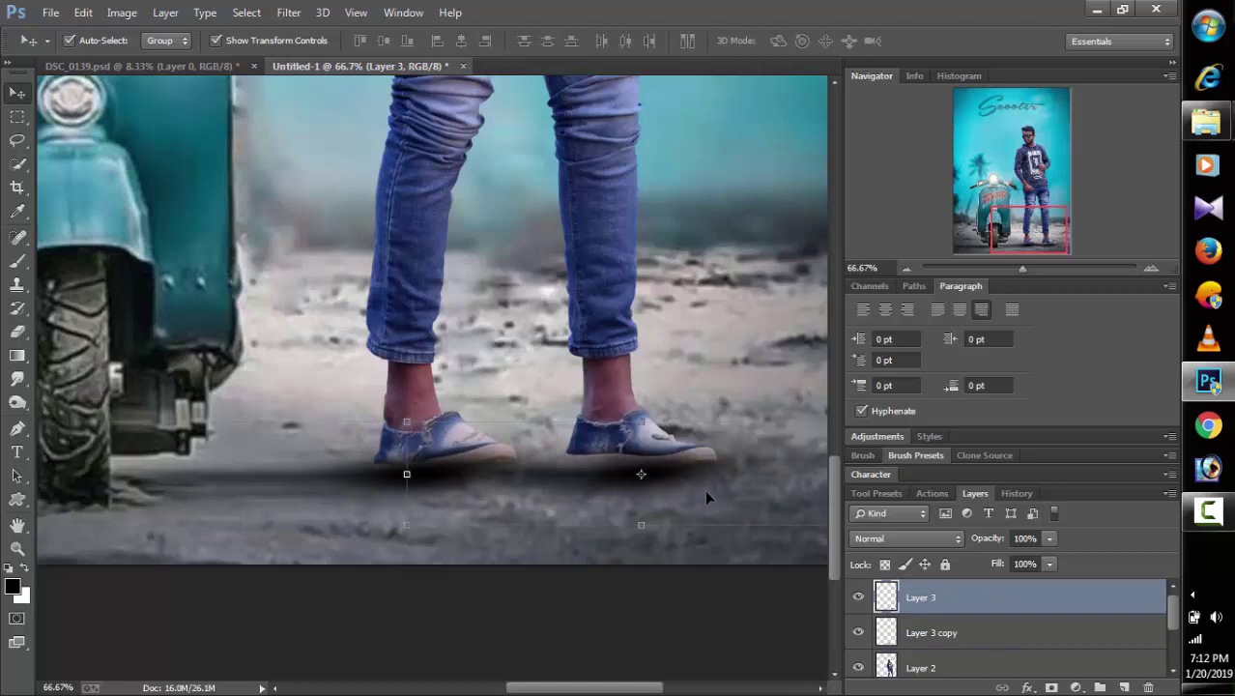
pyautogui.moveTo(705, 490); pyautogui.dragTo(713, 493)
pyautogui.moveTo(403, 538); pyautogui.dragTo(409, 530)
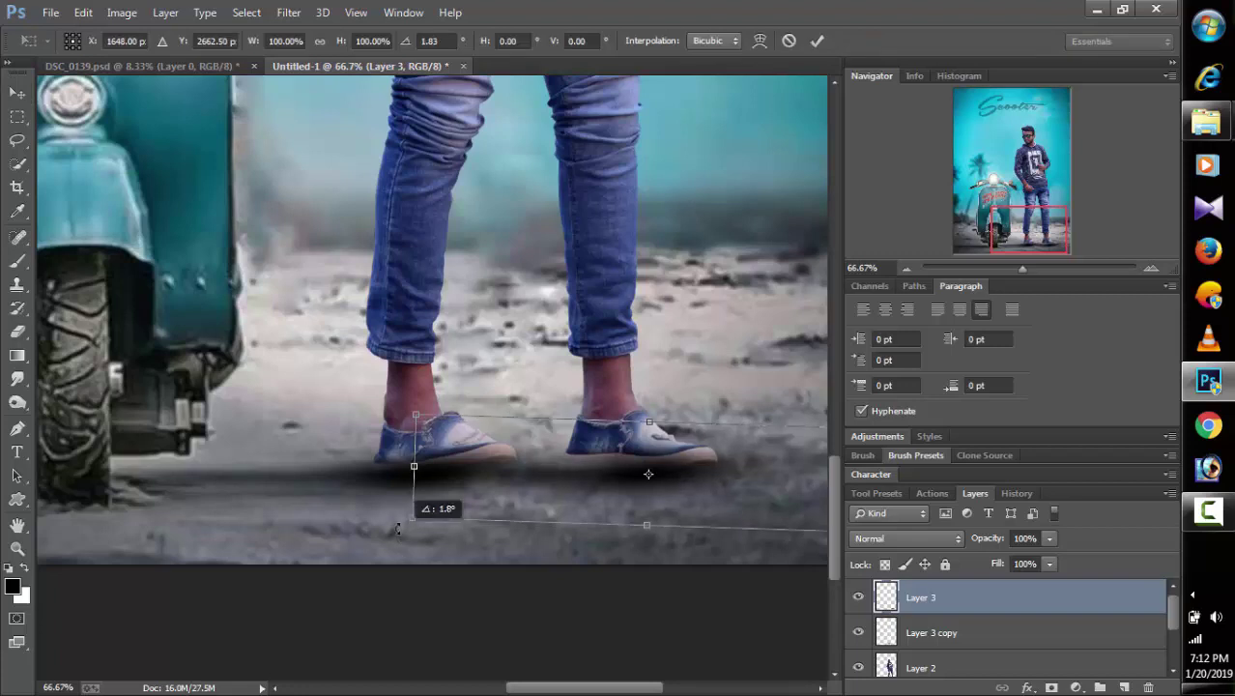
pyautogui.moveTo(745, 488); pyautogui.dragTo(719, 497)
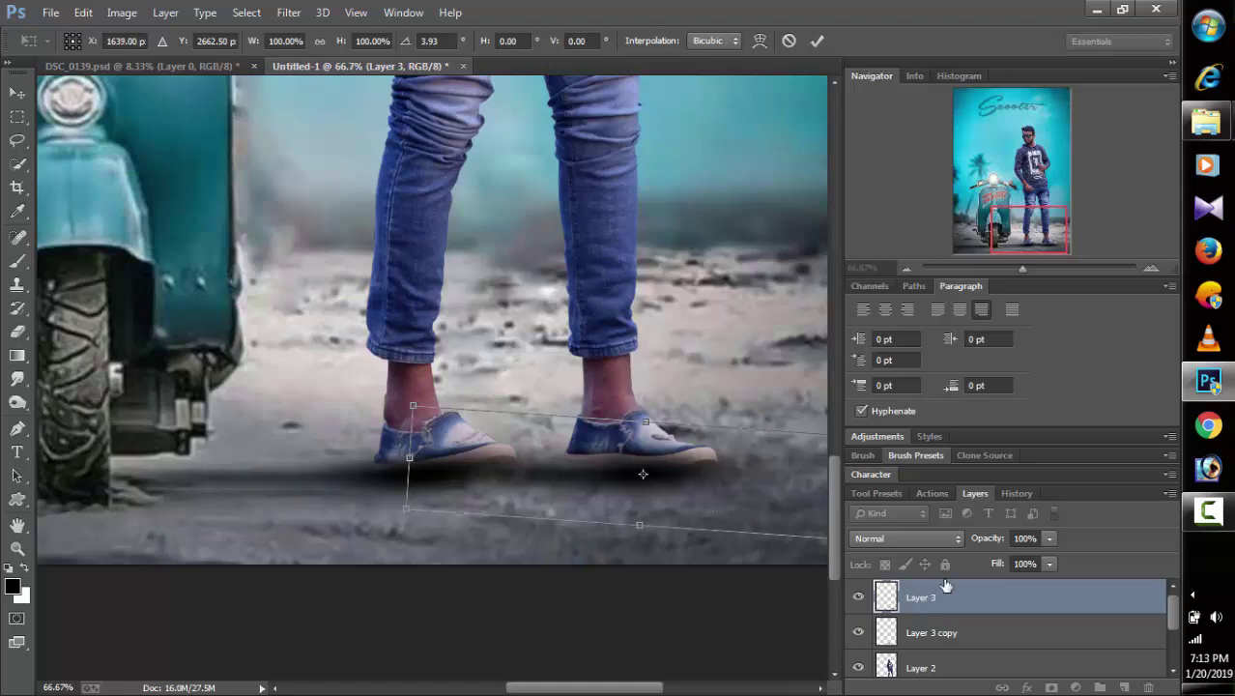
# Step: Apply the shadow's transform and lower the opacity to 72% on Layer 3 and 77% on Layer 3 copy
pyautogui.click(1048, 539)
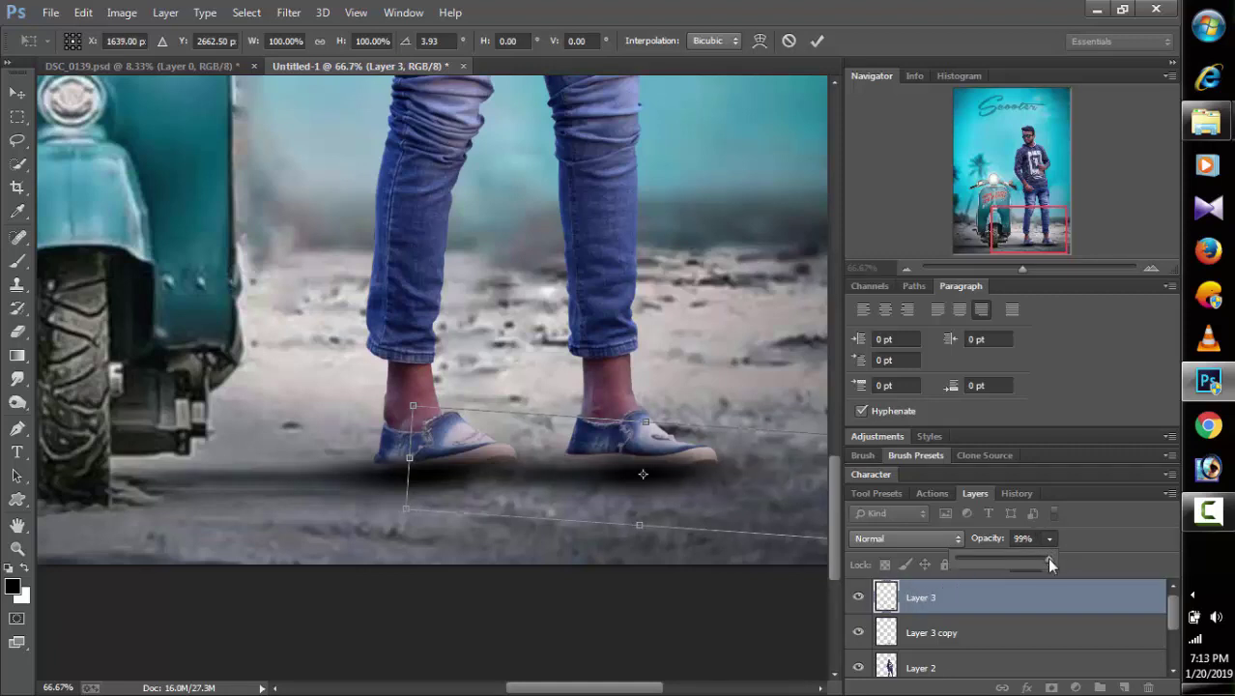
pyautogui.moveTo(1030, 559); pyautogui.dragTo(1021, 558)
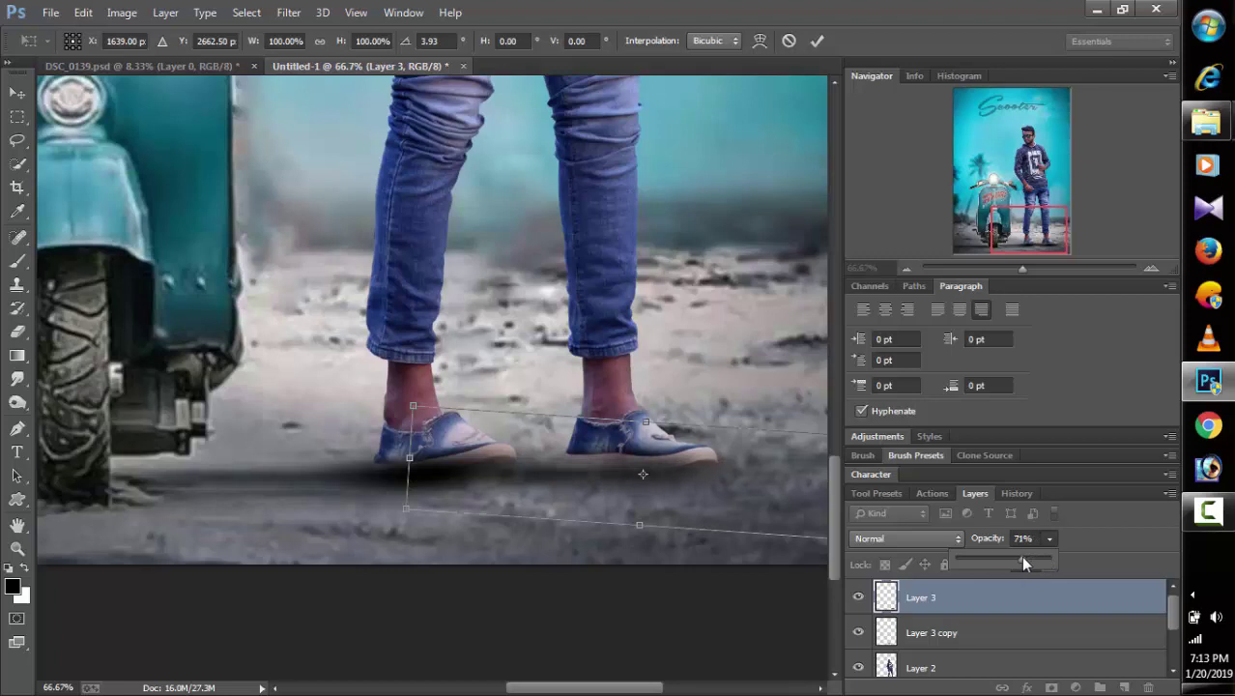
pyautogui.click(1009, 592)
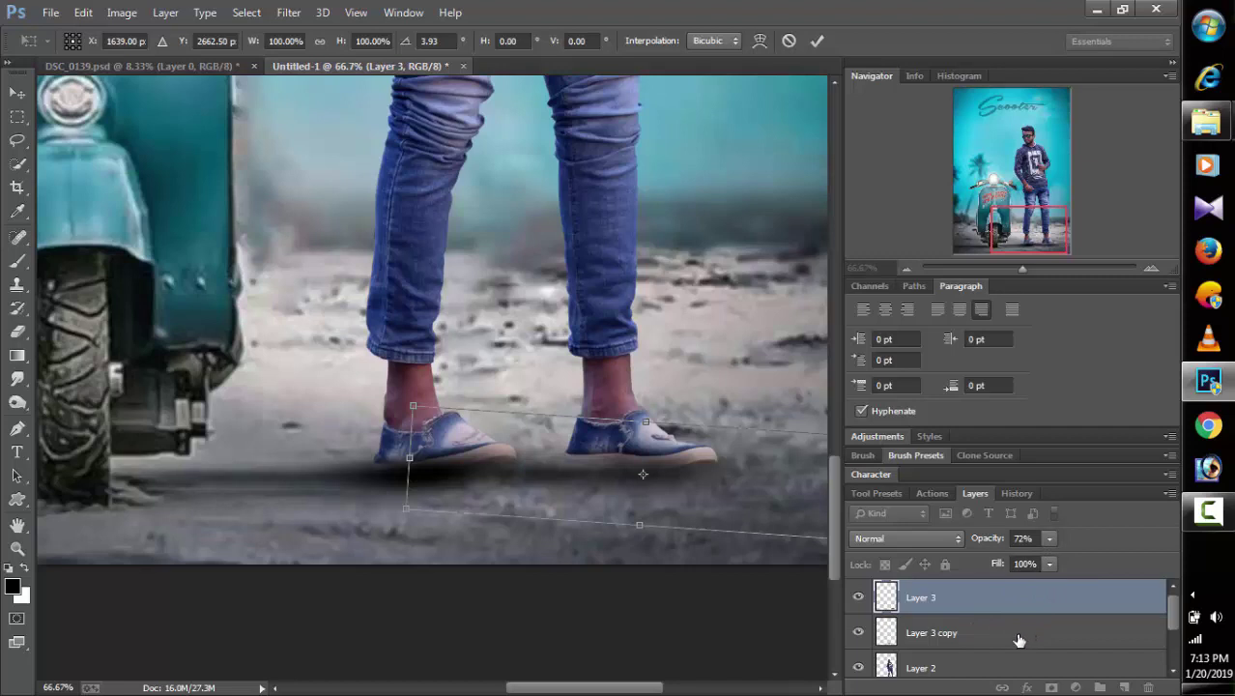
pyautogui.click(817, 41)
pyautogui.click(990, 638)
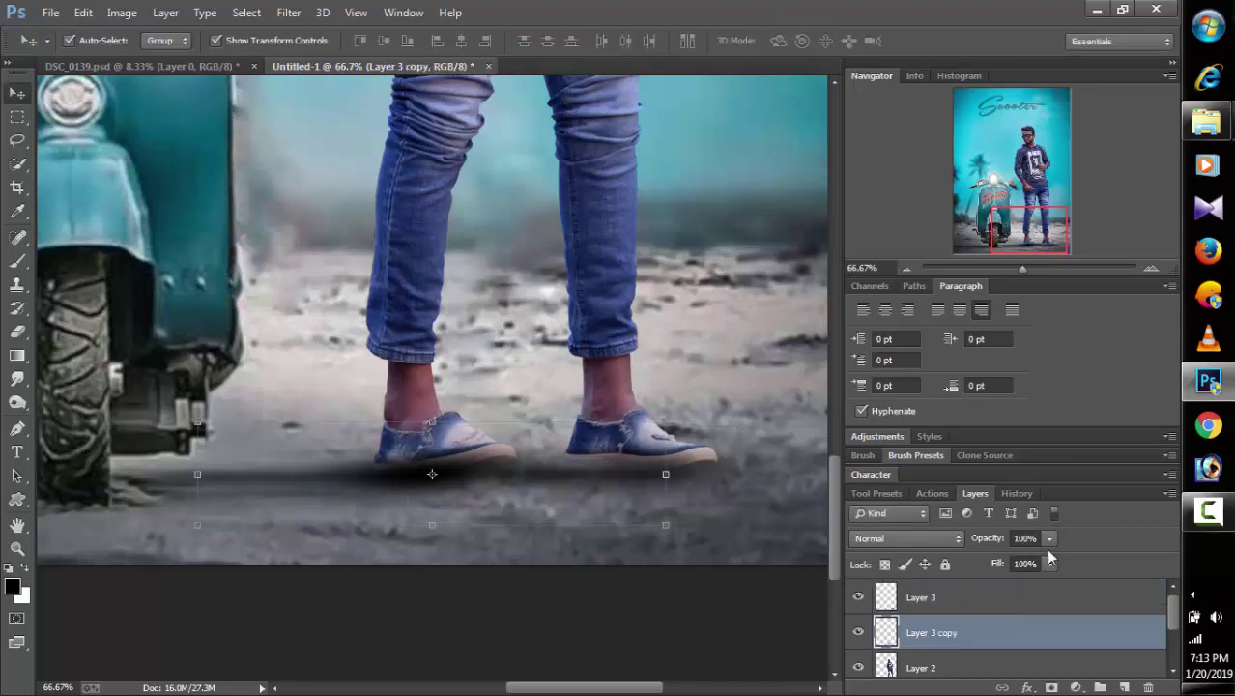
pyautogui.click(1049, 538)
pyautogui.moveTo(1051, 568); pyautogui.dragTo(1022, 572)
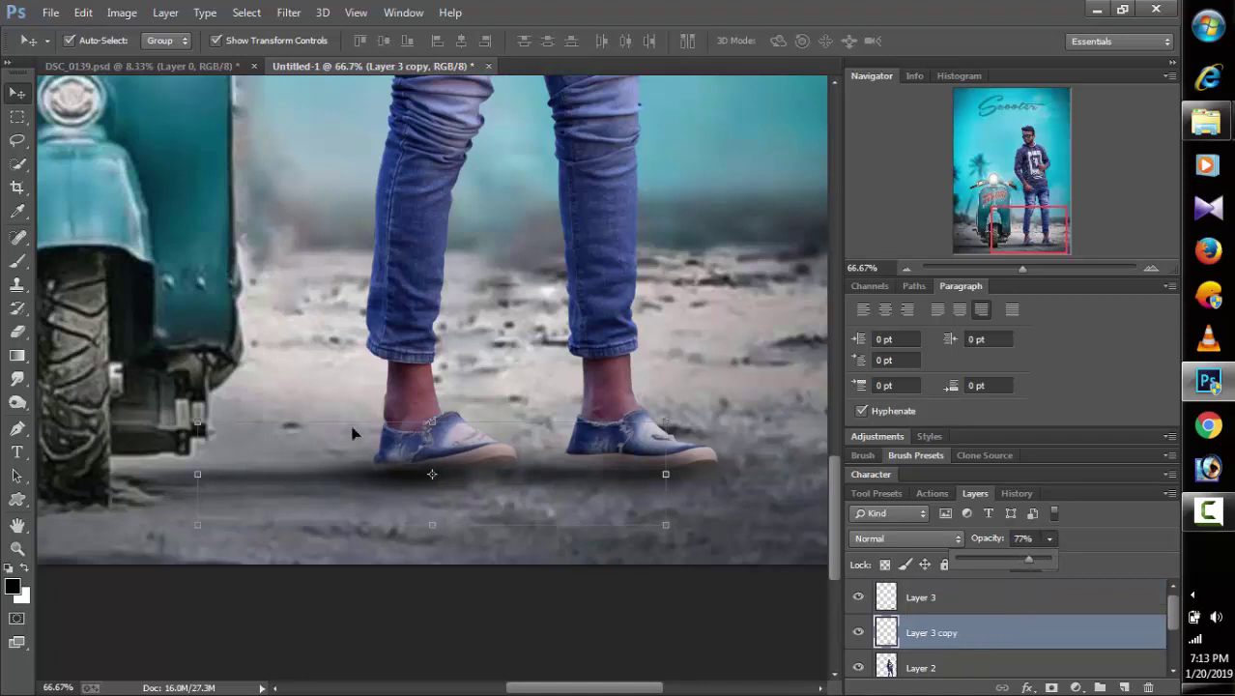
# Step: Soften the shadows on Layer 3 copy and Layer 3 with a size 100 Eraser at 11% opacity
pyautogui.click(16, 332)
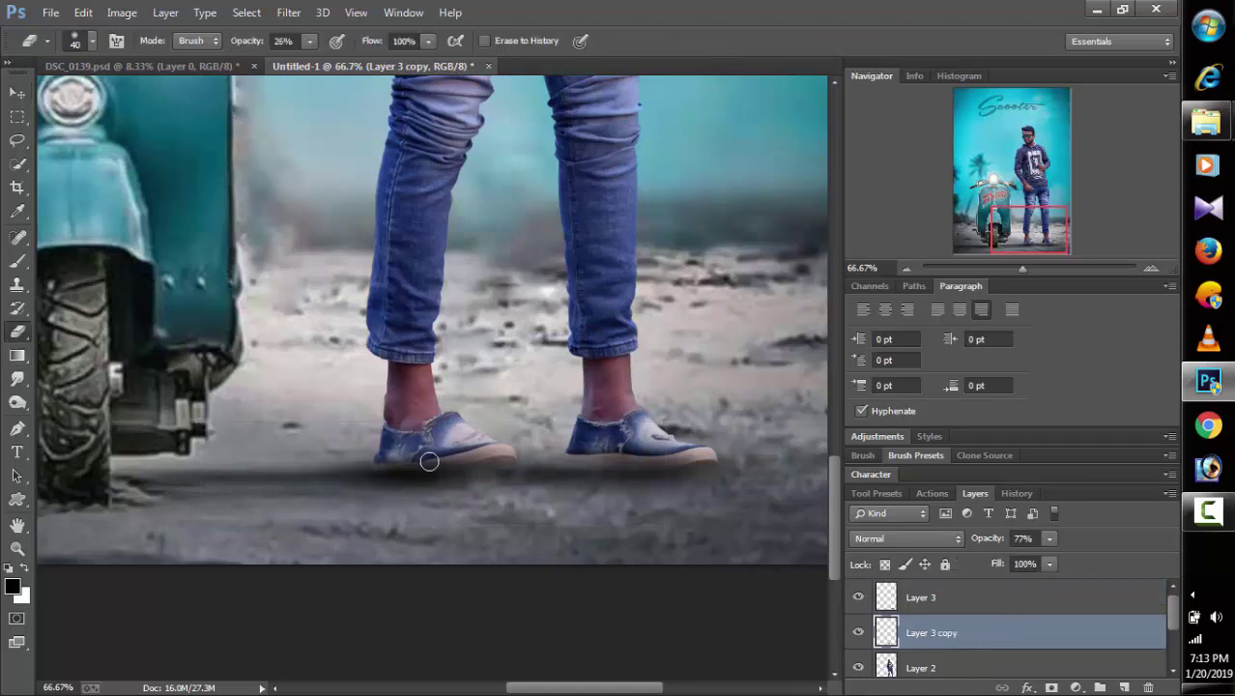
pyautogui.press(']')
pyautogui.press(']')
pyautogui.press(']')
pyautogui.press(']')
pyautogui.press(']')
pyautogui.press(']')
pyautogui.click(310, 41)
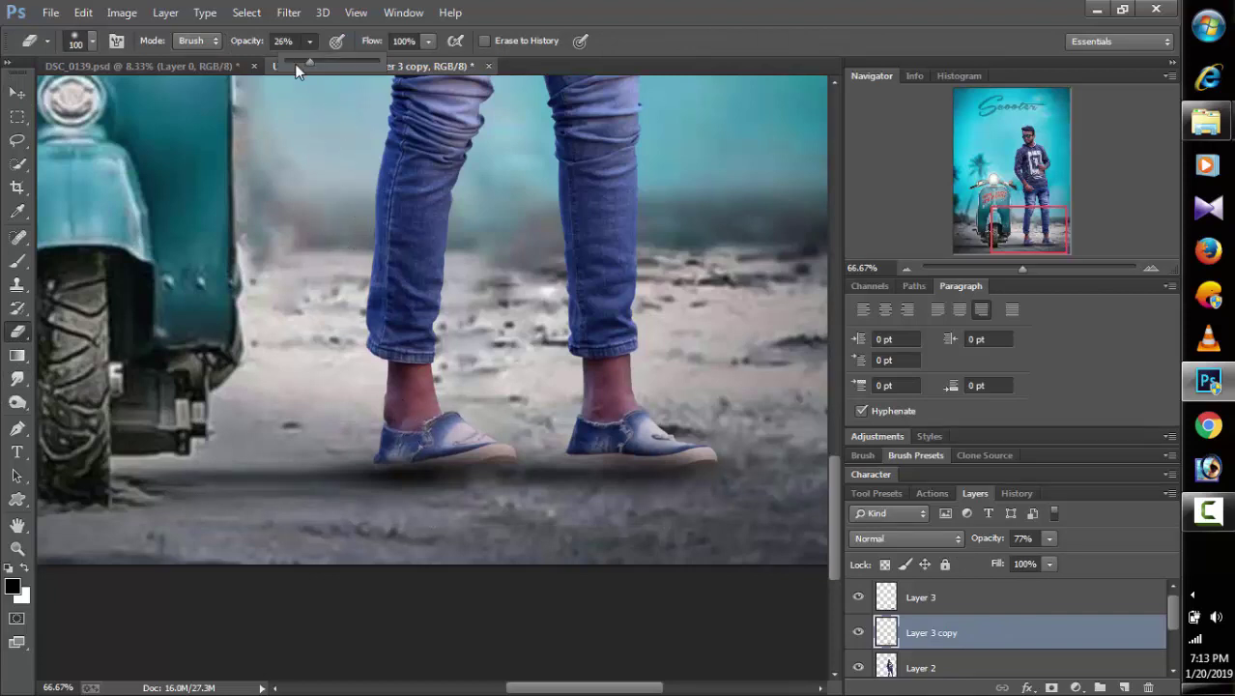
pyautogui.moveTo(309, 61); pyautogui.dragTo(294, 62)
pyautogui.click(394, 455)
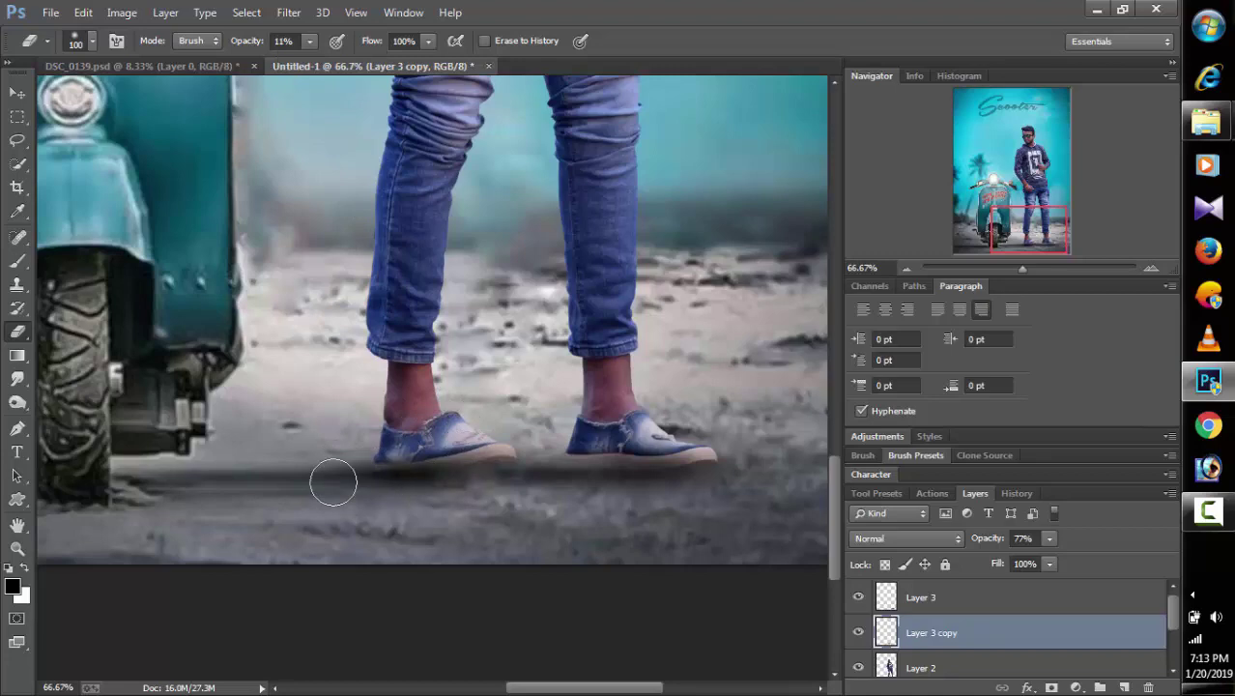
pyautogui.click(952, 599)
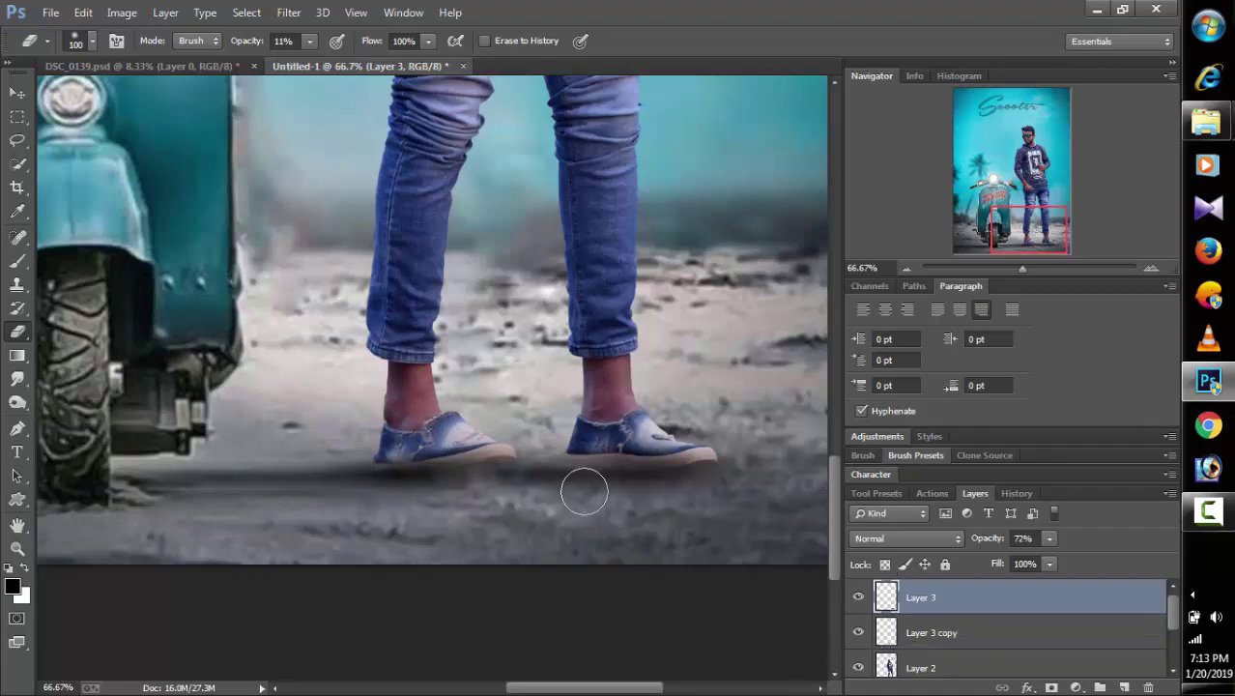
# Step: Smooth the skin on the man's face on Layer 2 with a size 25 Smudge tool at 4% strength
pyautogui.click(904, 271)
pyautogui.click(904, 270)
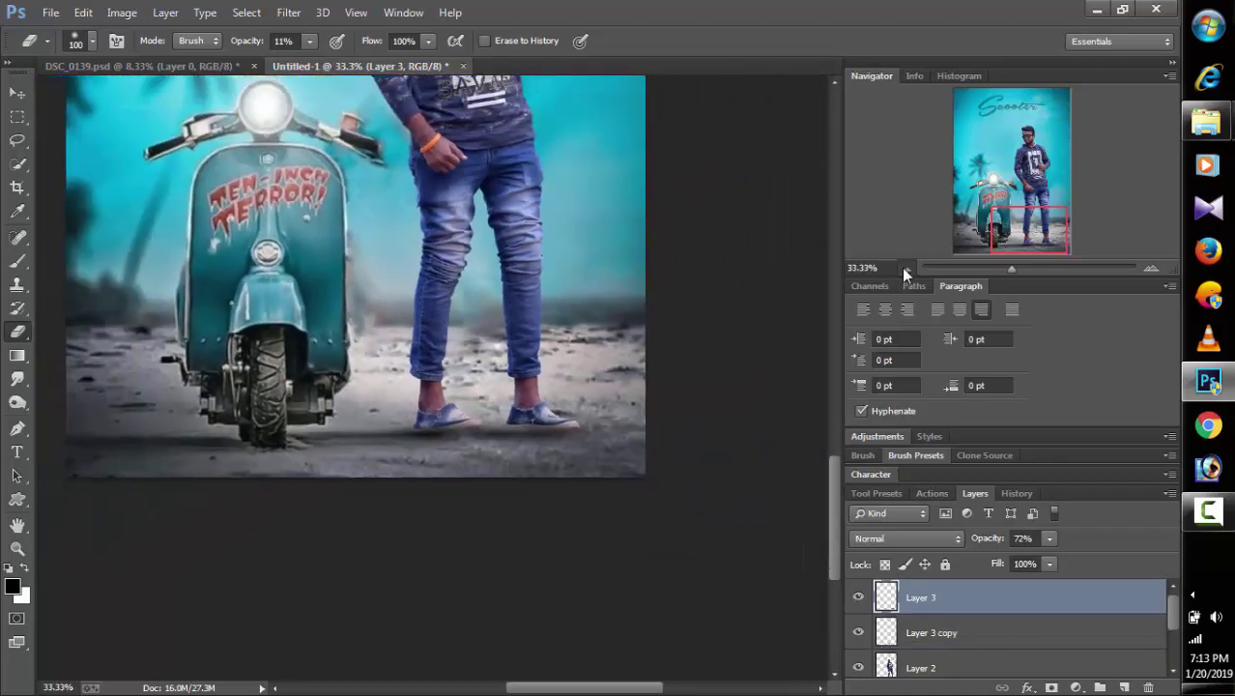
pyautogui.click(904, 270)
pyautogui.click(904, 271)
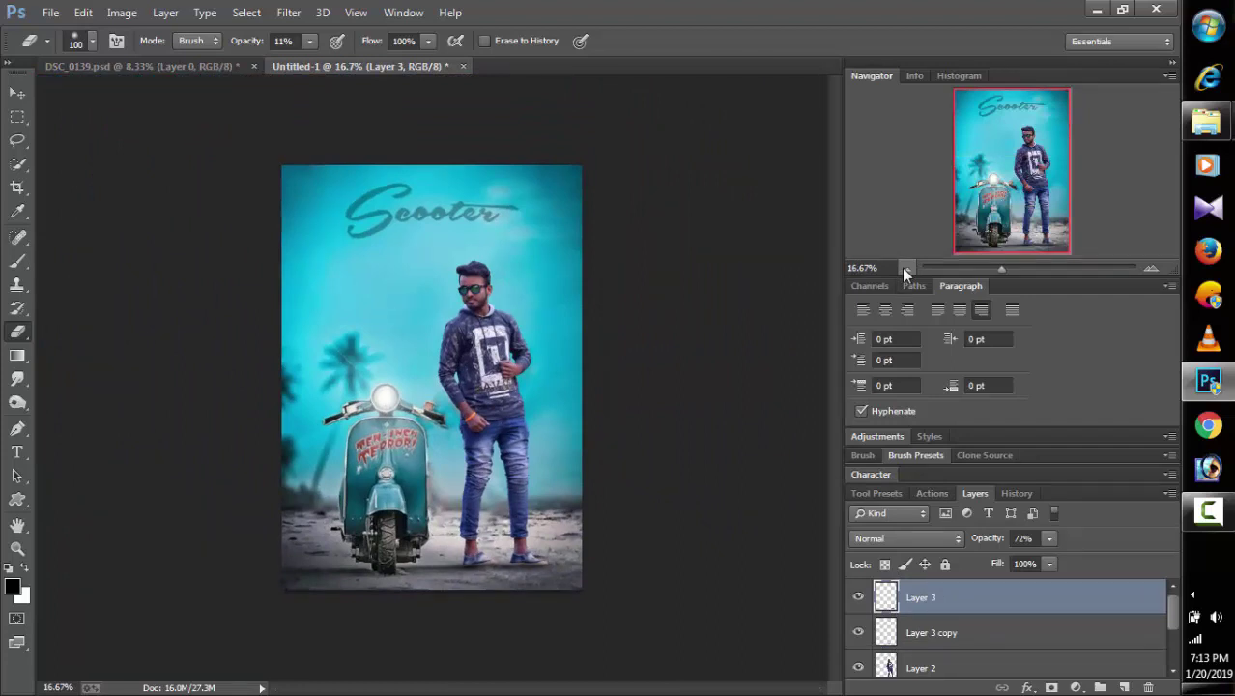
pyautogui.click(953, 669)
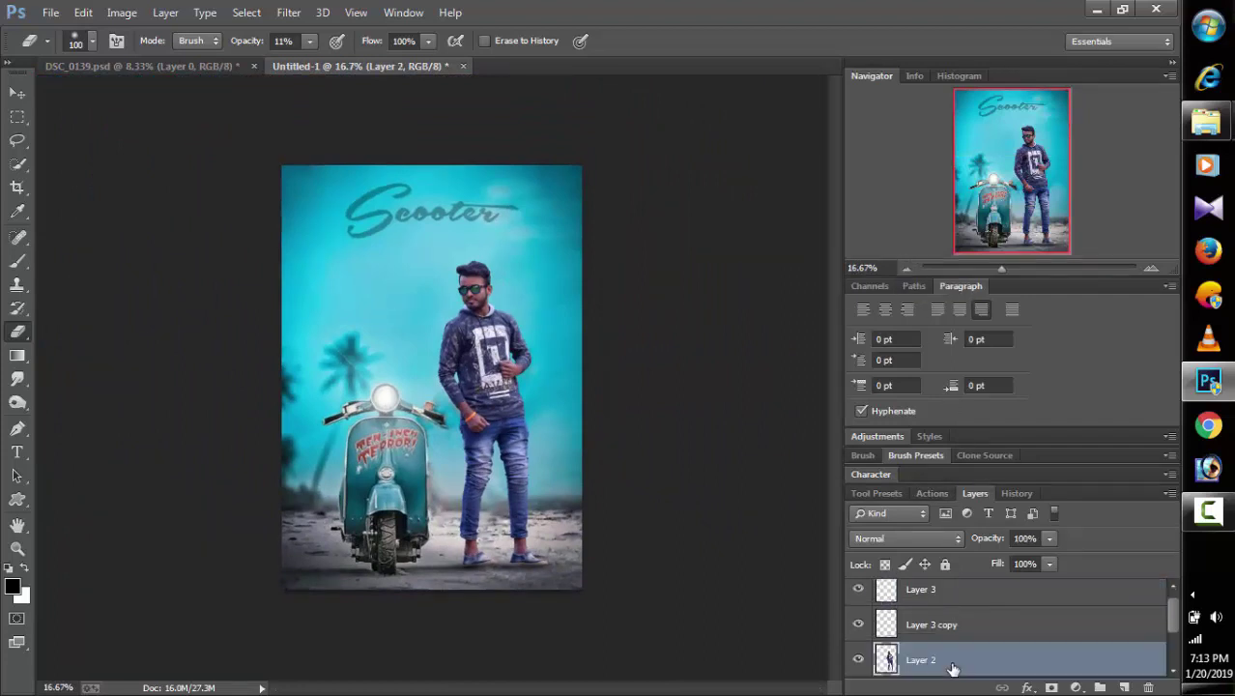
pyautogui.click(17, 379)
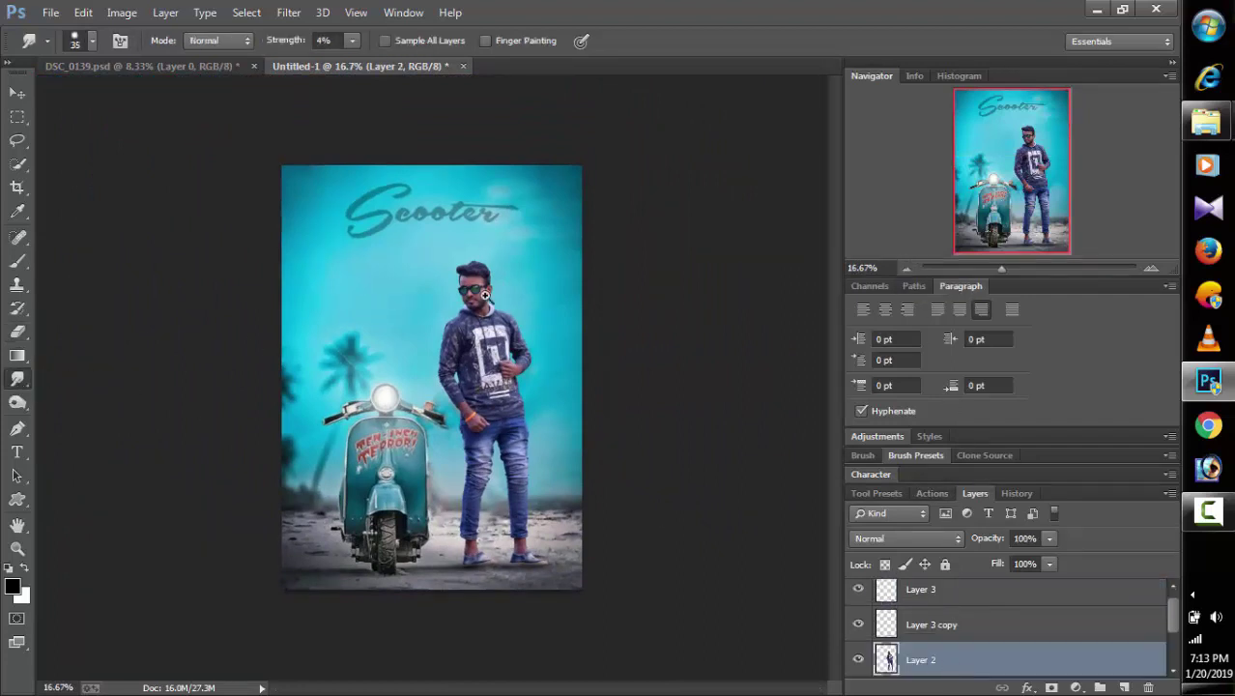
pyautogui.scroll(3, 477, 282)
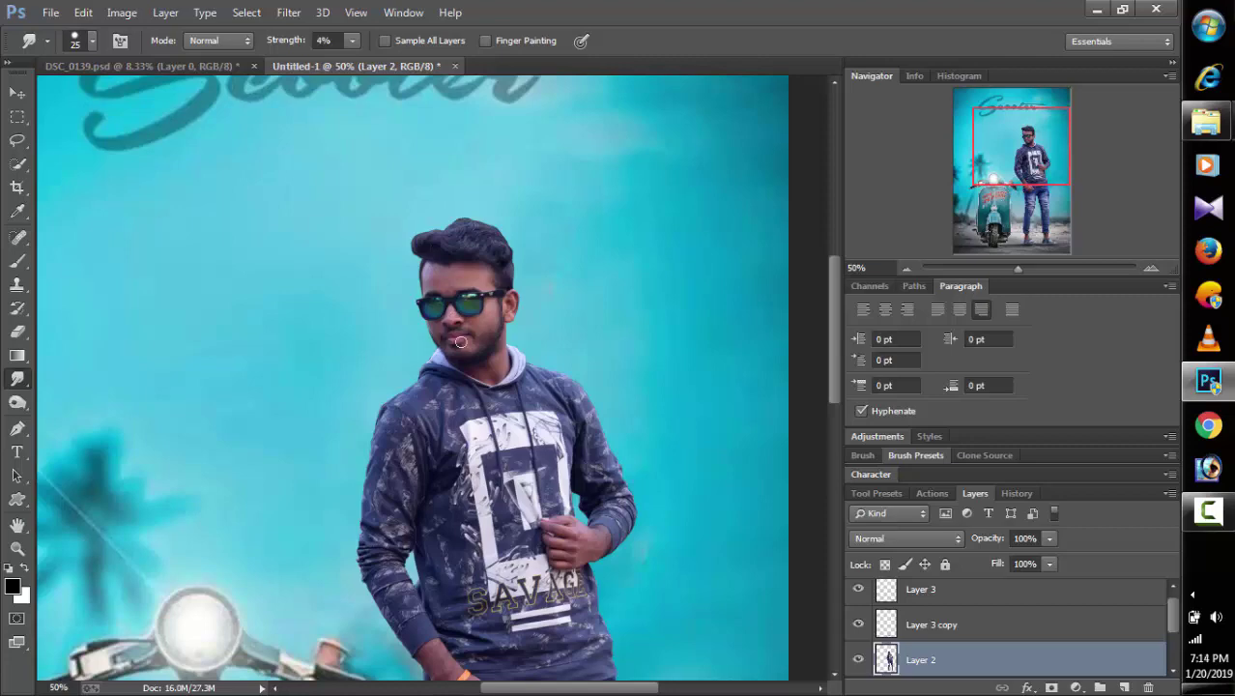
# Step: Smooth the skin of the man's hands, forearm and ankles with a size 35 Smudge tool at 4% strength
pyautogui.scroll(-3, 663, 379)
pyautogui.scroll(2, 595, 376)
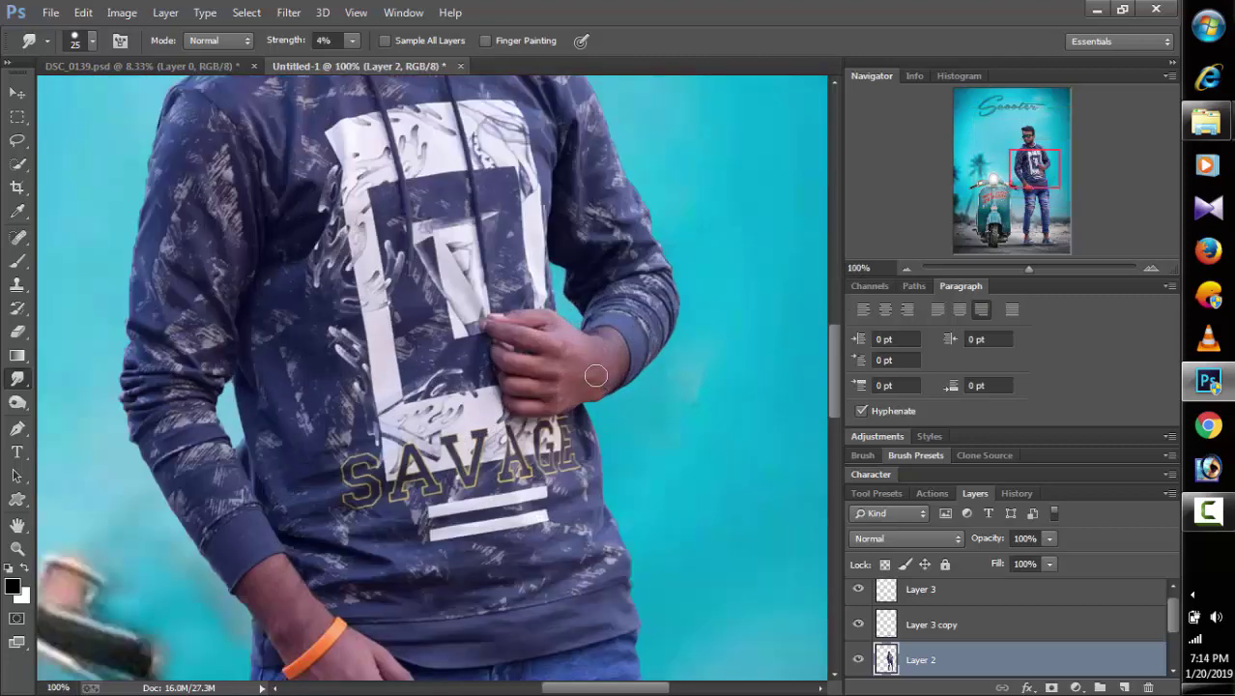
pyautogui.press(']')
pyautogui.moveTo(600, 350)
pyautogui.mouseDown()
pyautogui.moveTo(594, 382)
pyautogui.moveTo(610, 350)
pyautogui.moveTo(595, 357)
pyautogui.moveTo(552, 331)
pyautogui.mouseUp()
pyautogui.scroll(-3, 334, 517)
pyautogui.scroll(-3, 335, 517)
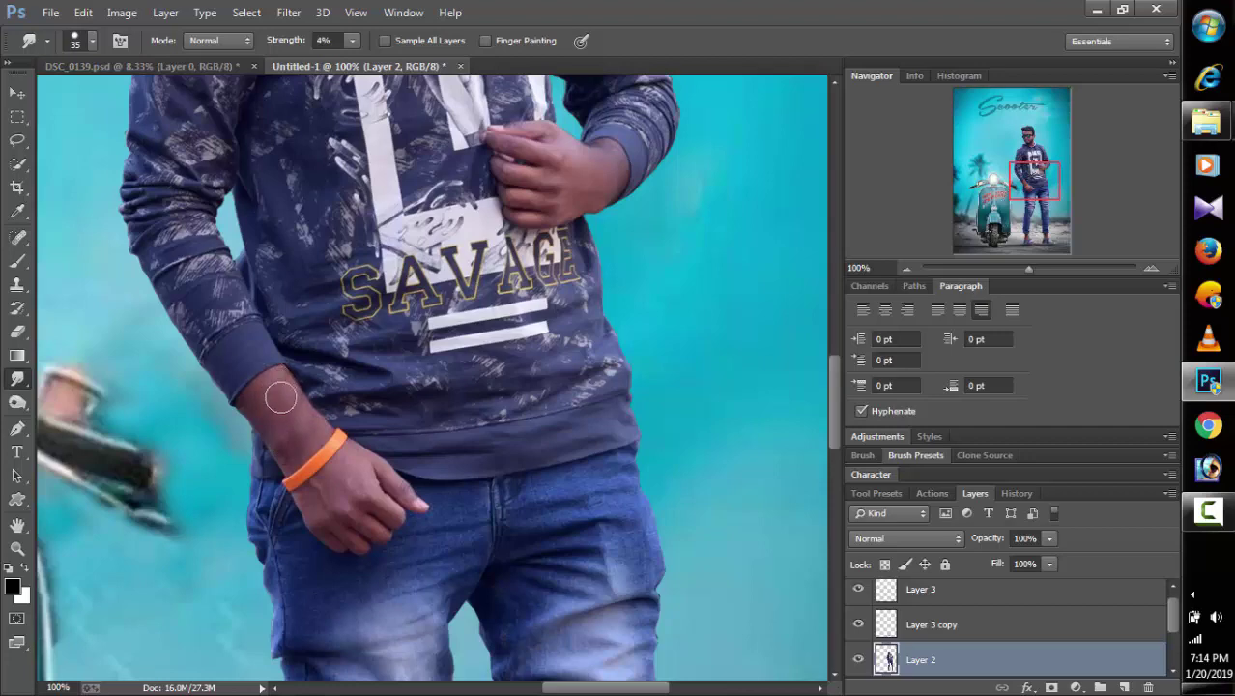
pyautogui.moveTo(283, 418); pyautogui.dragTo(281, 376)
pyautogui.scroll(-15, 720, 279)
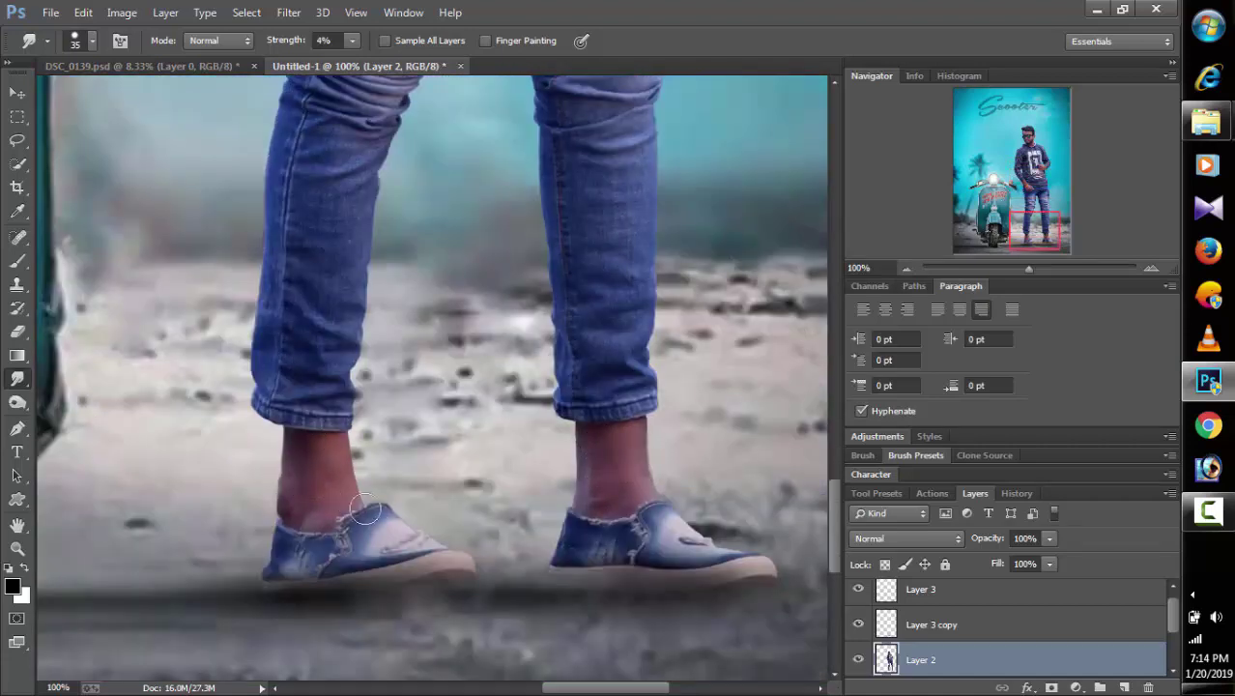
# Step: Add a new layer directly above the man and sample his forehead skin tone for a size 60 brush
pyautogui.click(905, 268)
pyautogui.scroll(5, 709, 366)
pyautogui.scroll(8, 710, 366)
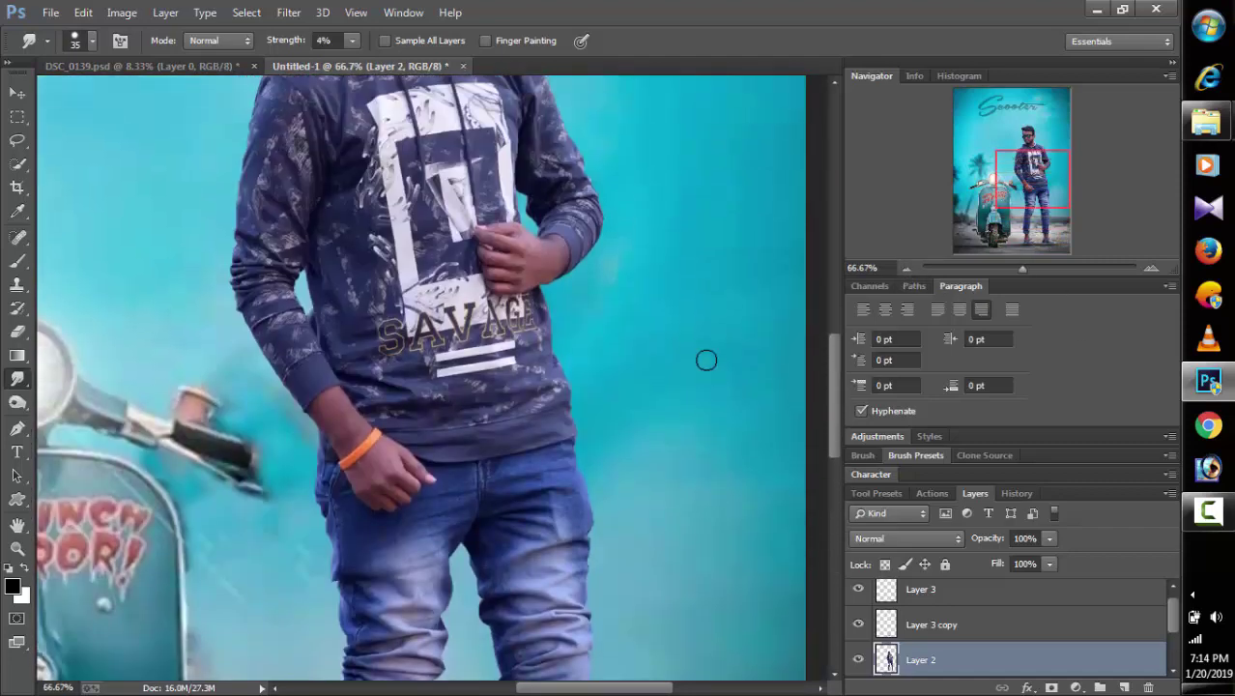
pyautogui.click(1124, 688)
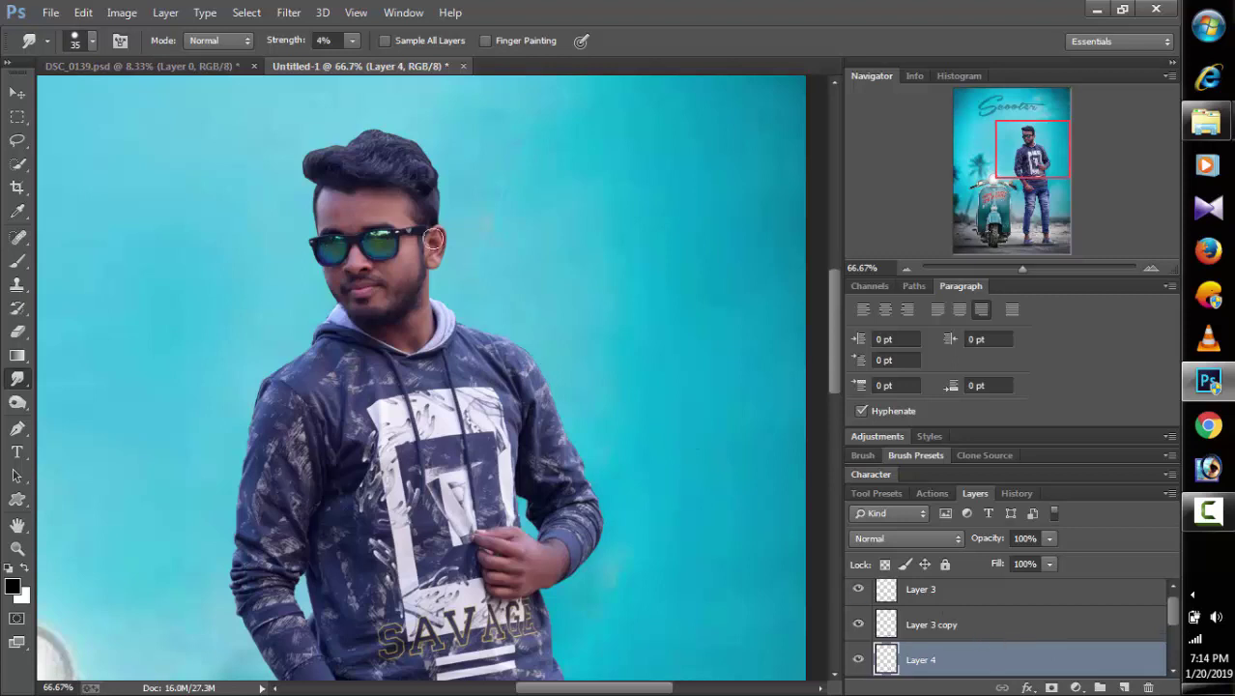
pyautogui.click(16, 259)
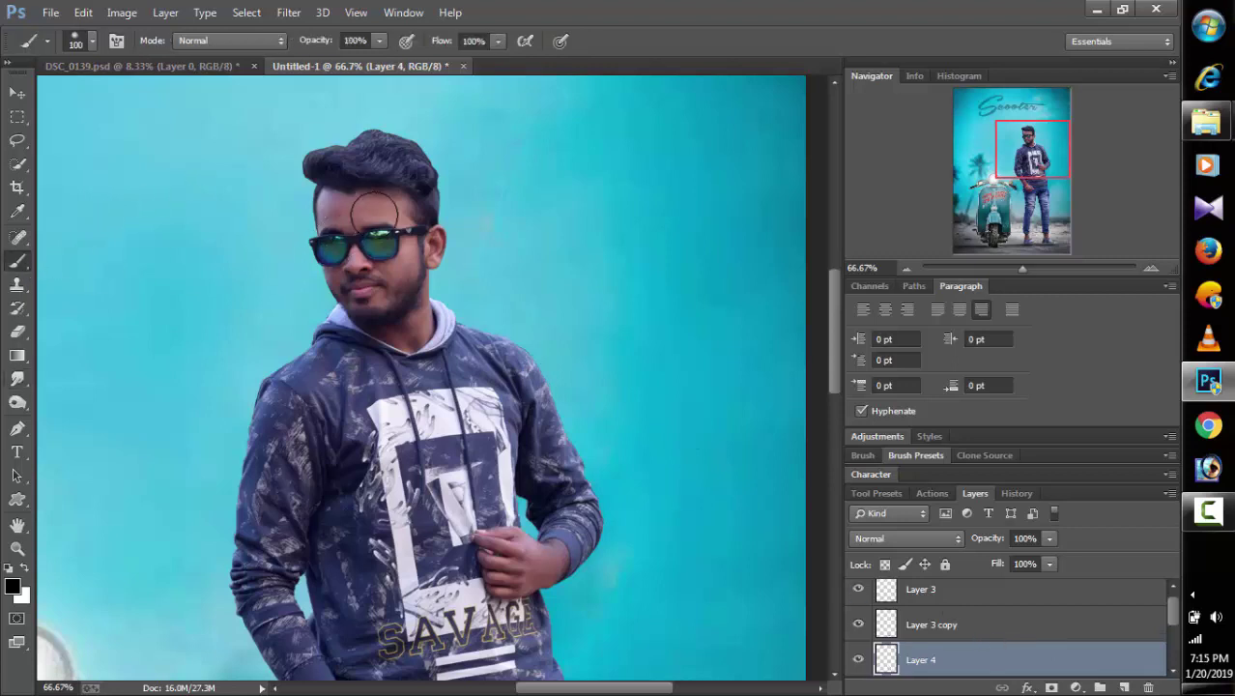
pyautogui.press('[')
pyautogui.press('alt')
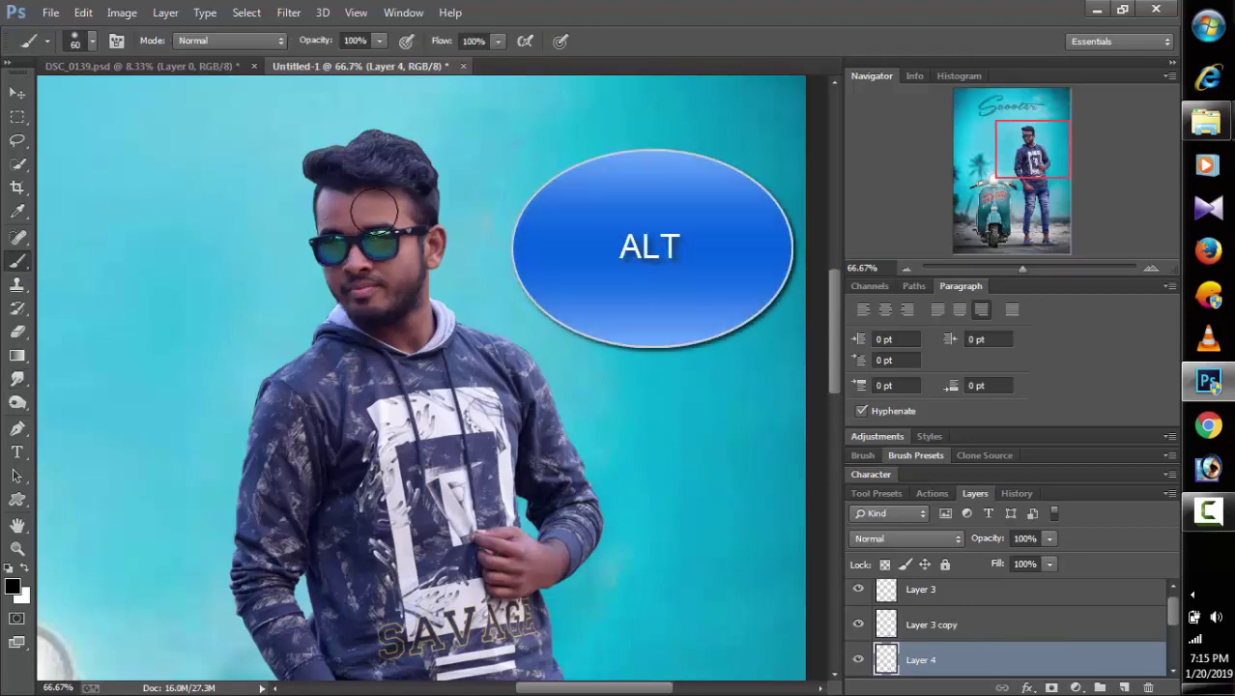
pyautogui.keyDown('alt'); pyautogui.click(395, 214); pyautogui.keyUp('alt')
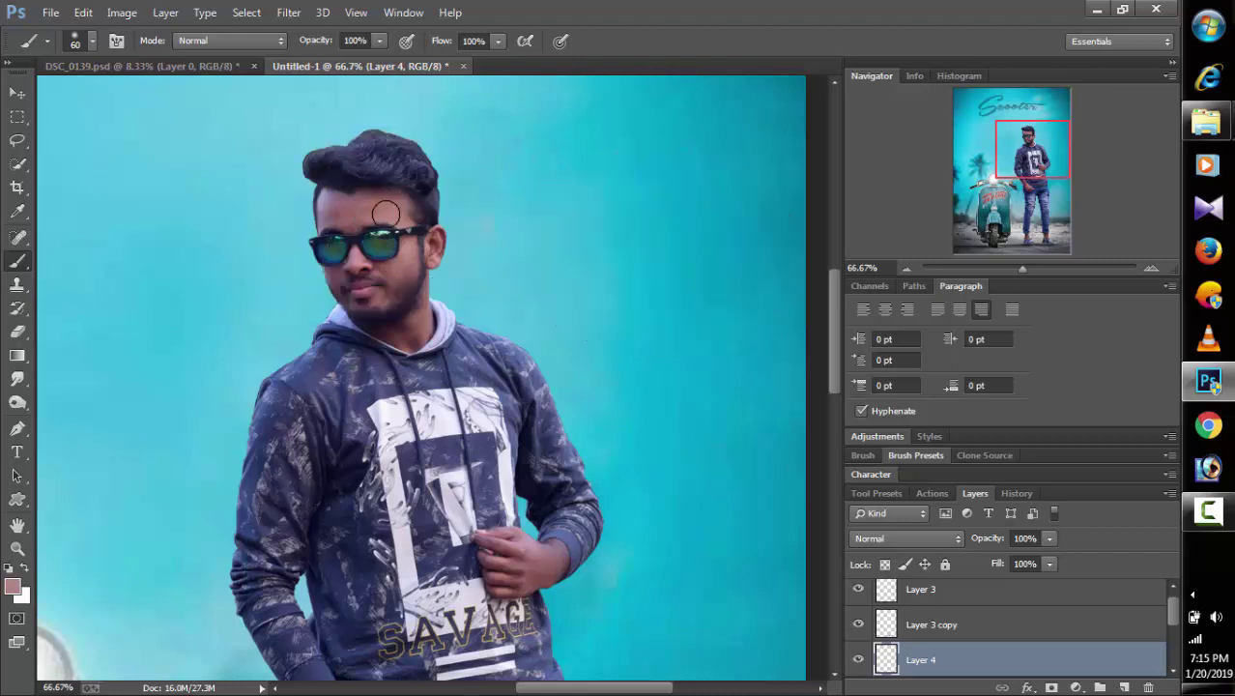
# Step: Revert the document to the New Layer history state to remove the last brush stroke
pyautogui.click(1015, 493)
pyautogui.click(934, 650)
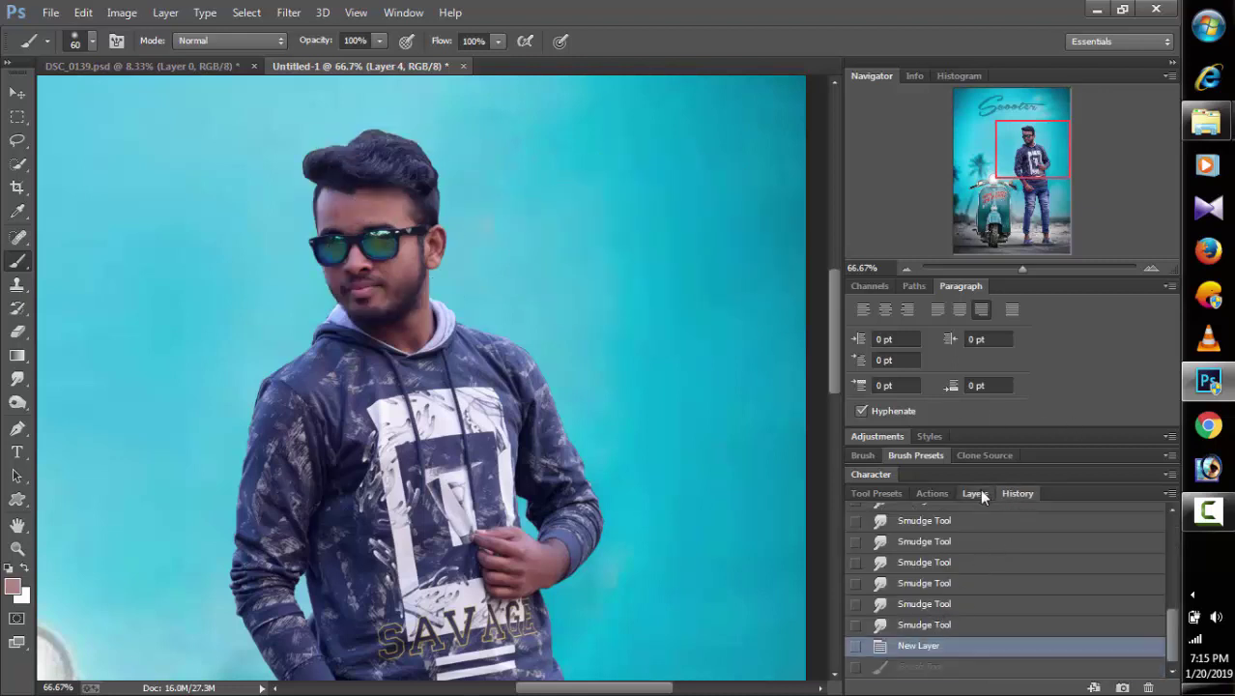
# Step: Paint the sampled skin tone over the man's face on Layer 4 with the Brush at 9% opacity, with the Eraser available at 11% for corrections
pyautogui.click(977, 491)
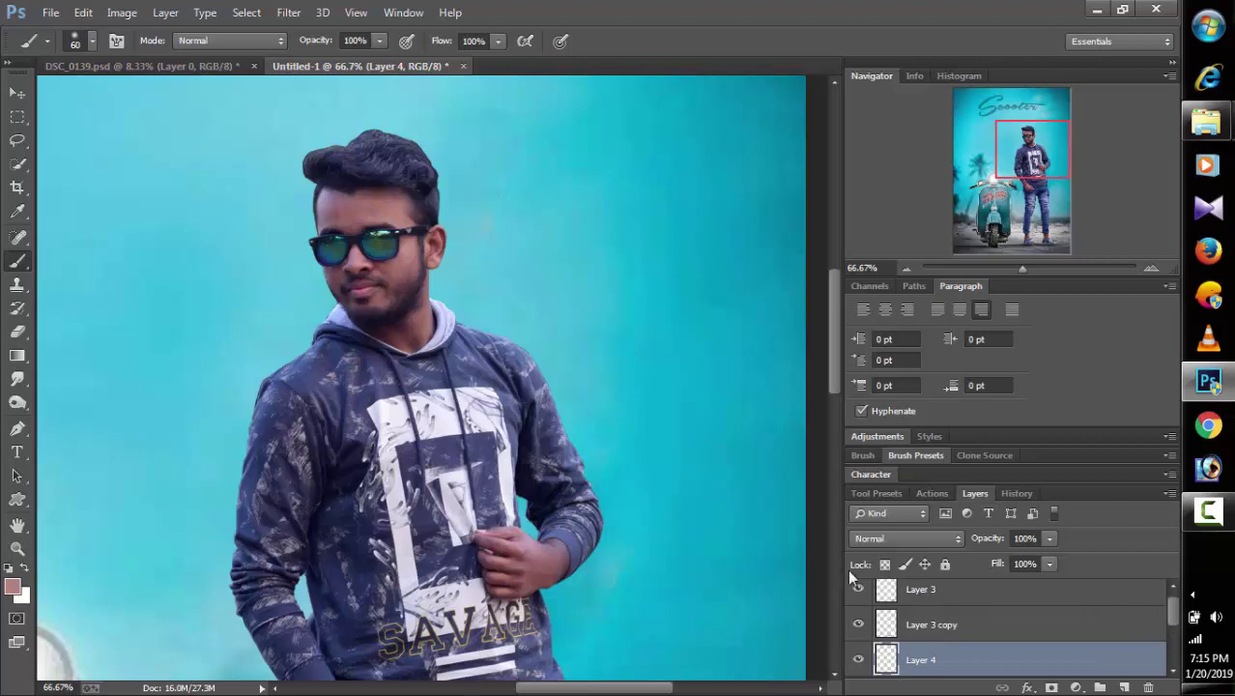
pyautogui.click(378, 44)
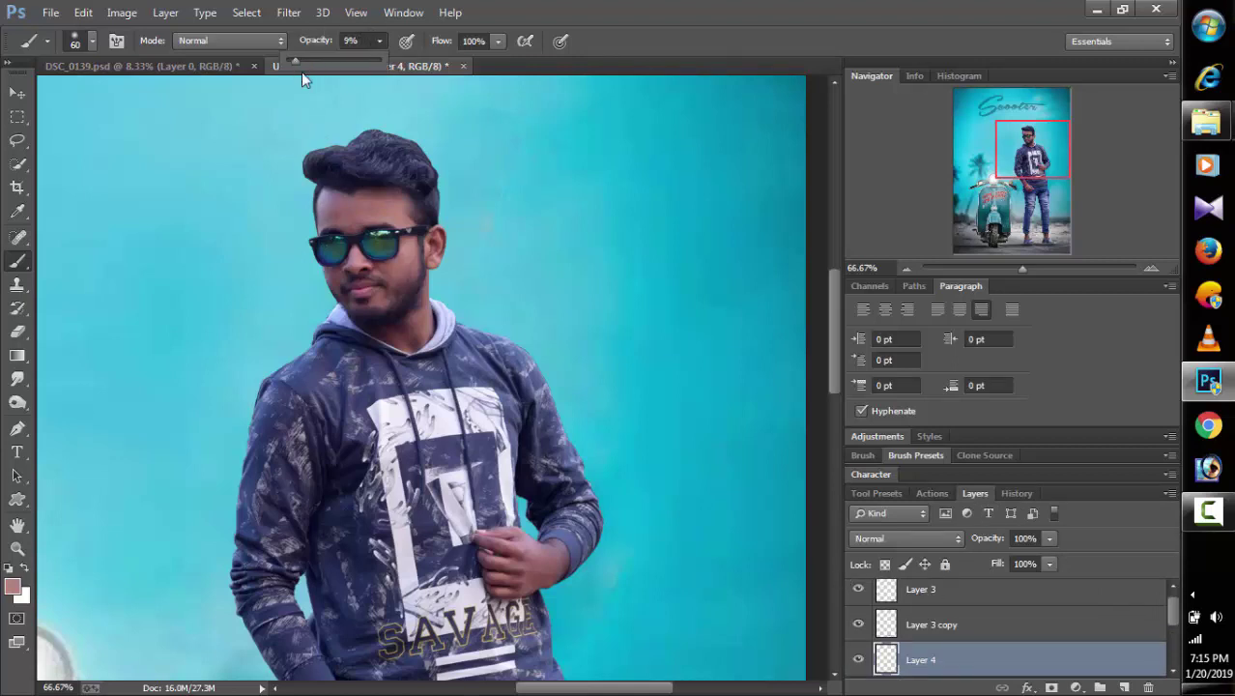
pyautogui.click(382, 201)
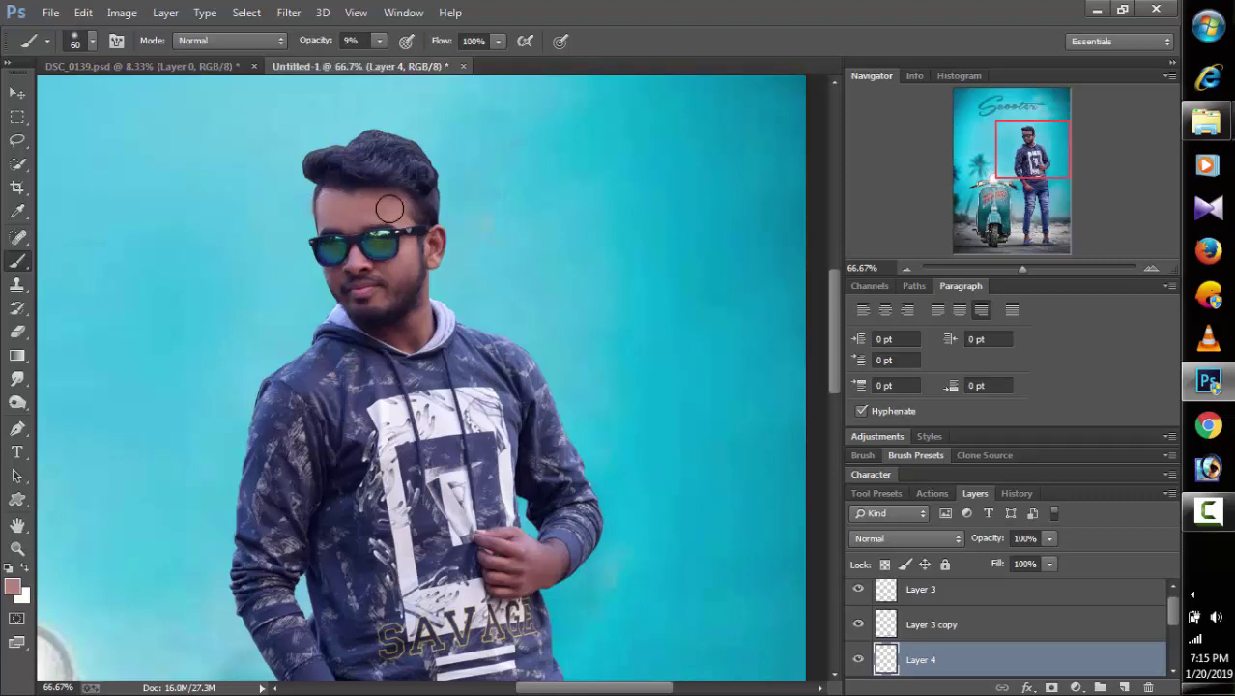
pyautogui.press('[')
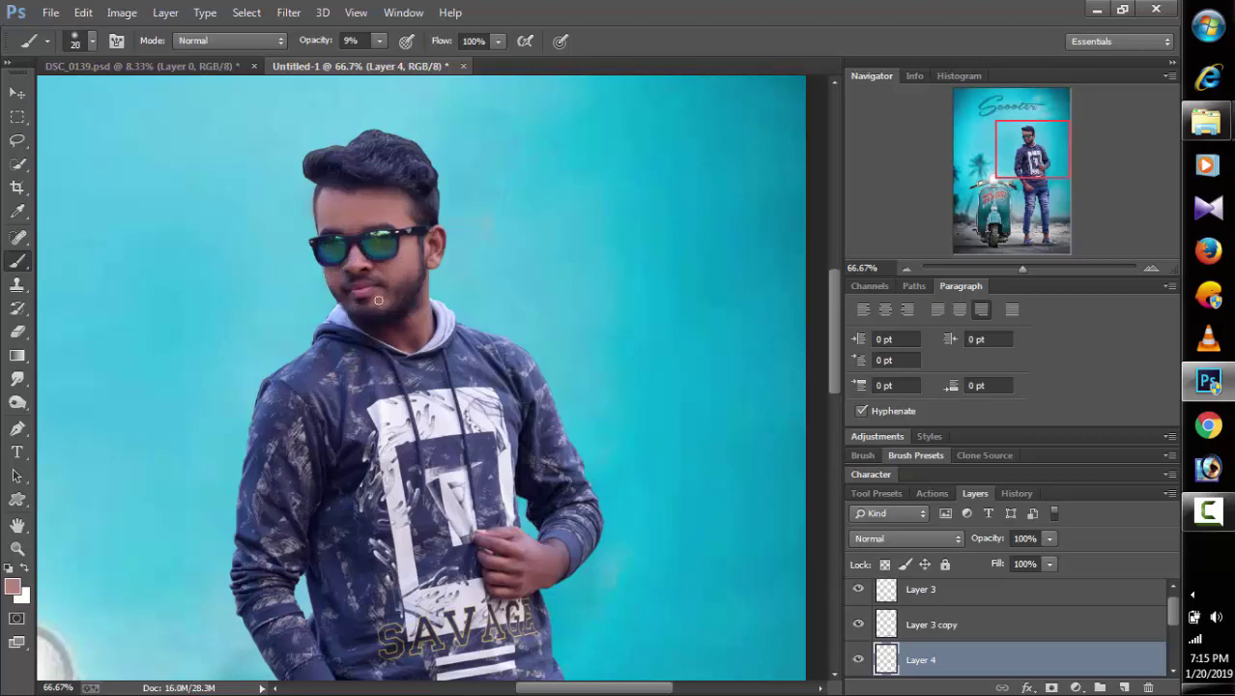
pyautogui.click(16, 332)
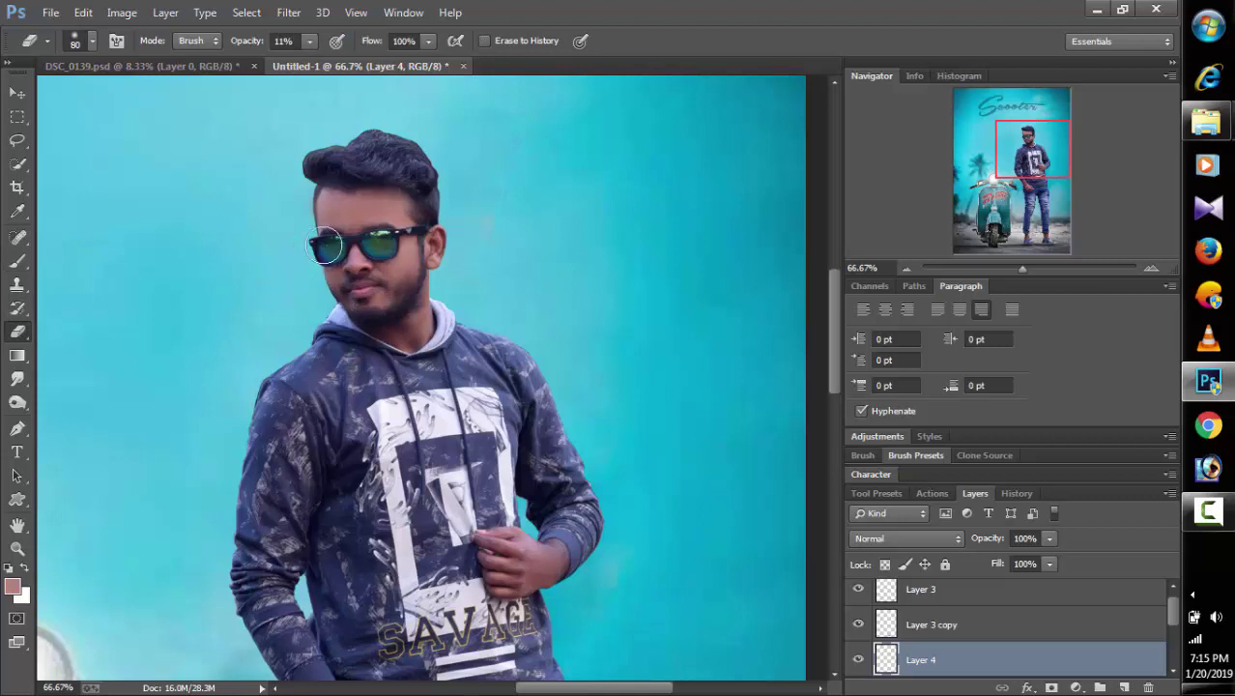
pyautogui.press('b')
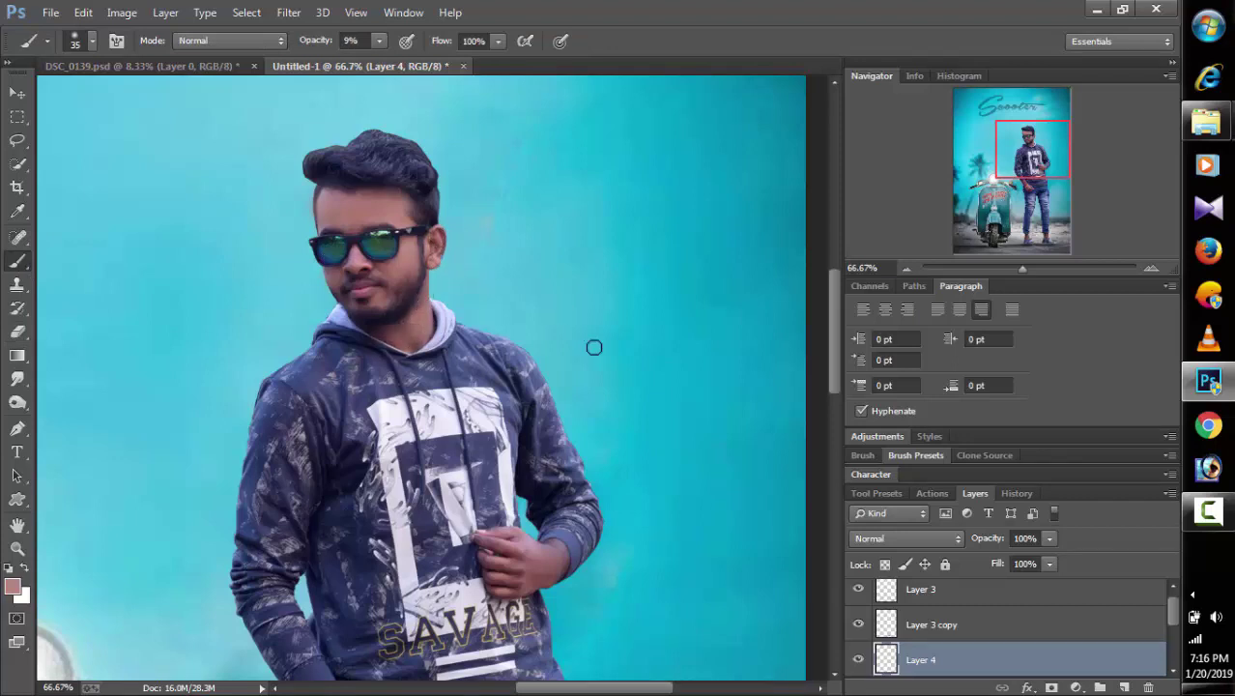
# Step: Paint the skin tone over the man's hands, wrist and ankles on Layer 4 with a size 60 brush at 9% opacity
pyautogui.scroll(-5, 594, 347)
pyautogui.press(']')
pyautogui.press(']')
pyautogui.press(']')
pyautogui.press(']')
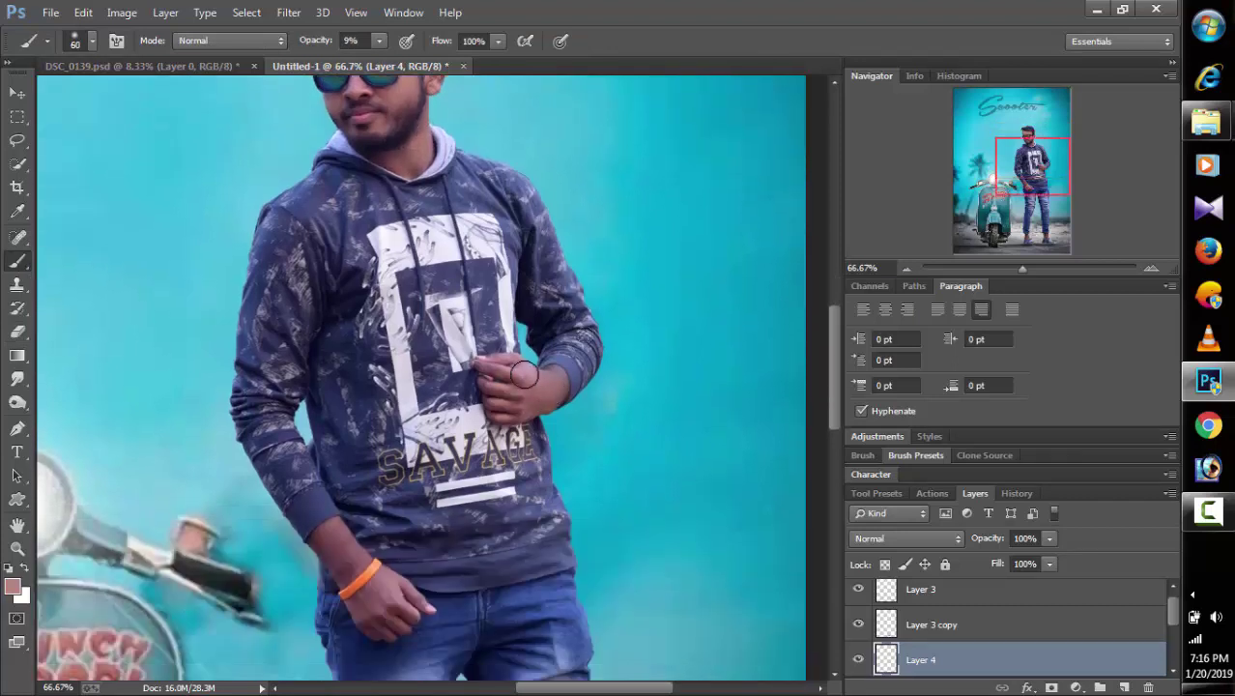
pyautogui.scroll(-6, 547, 387)
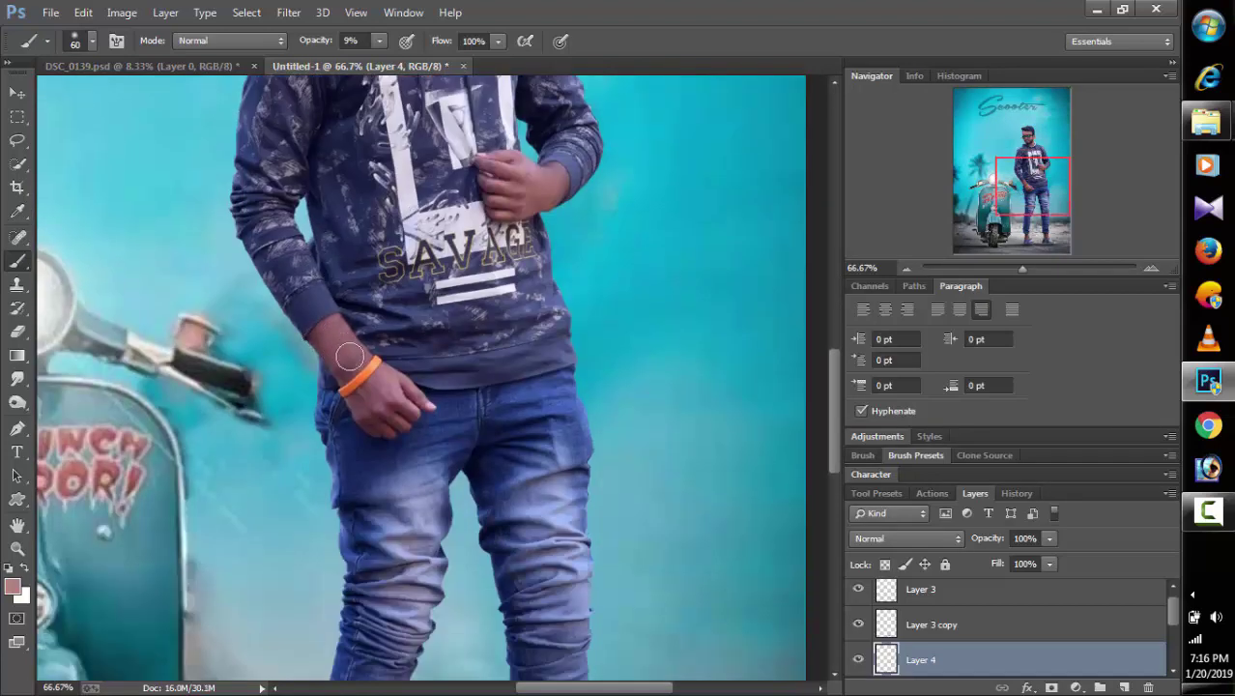
pyautogui.scroll(-8, 576, 394)
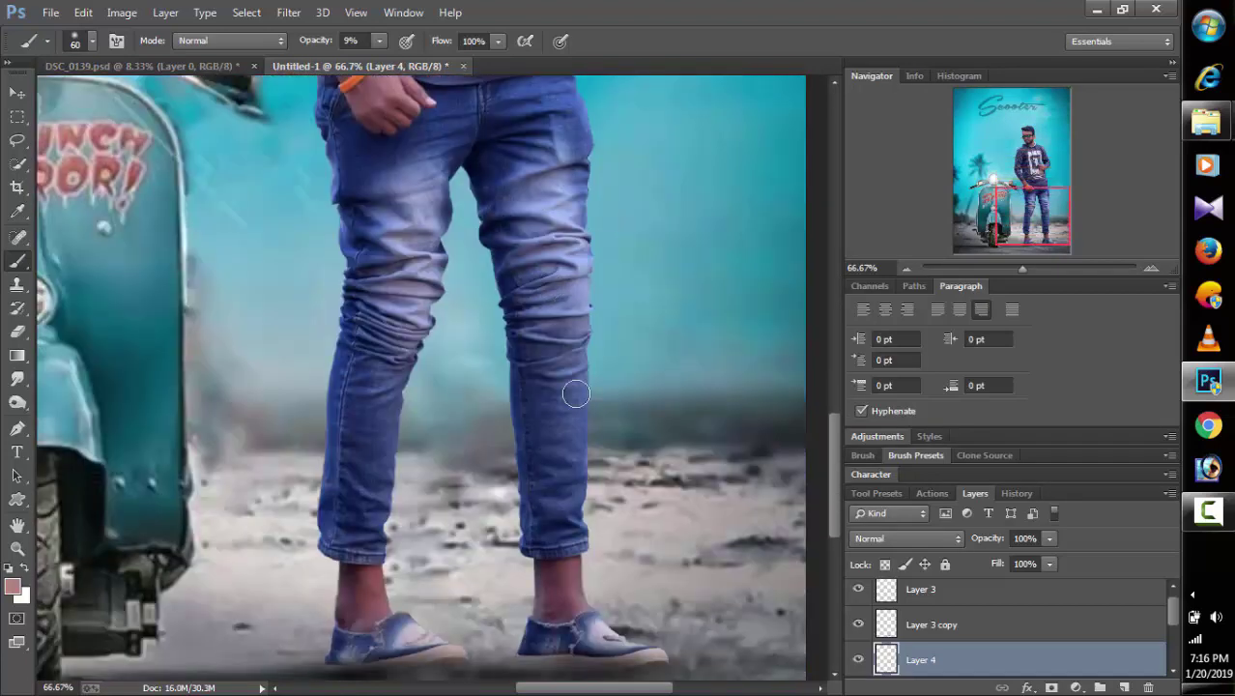
pyautogui.scroll(-3, 576, 394)
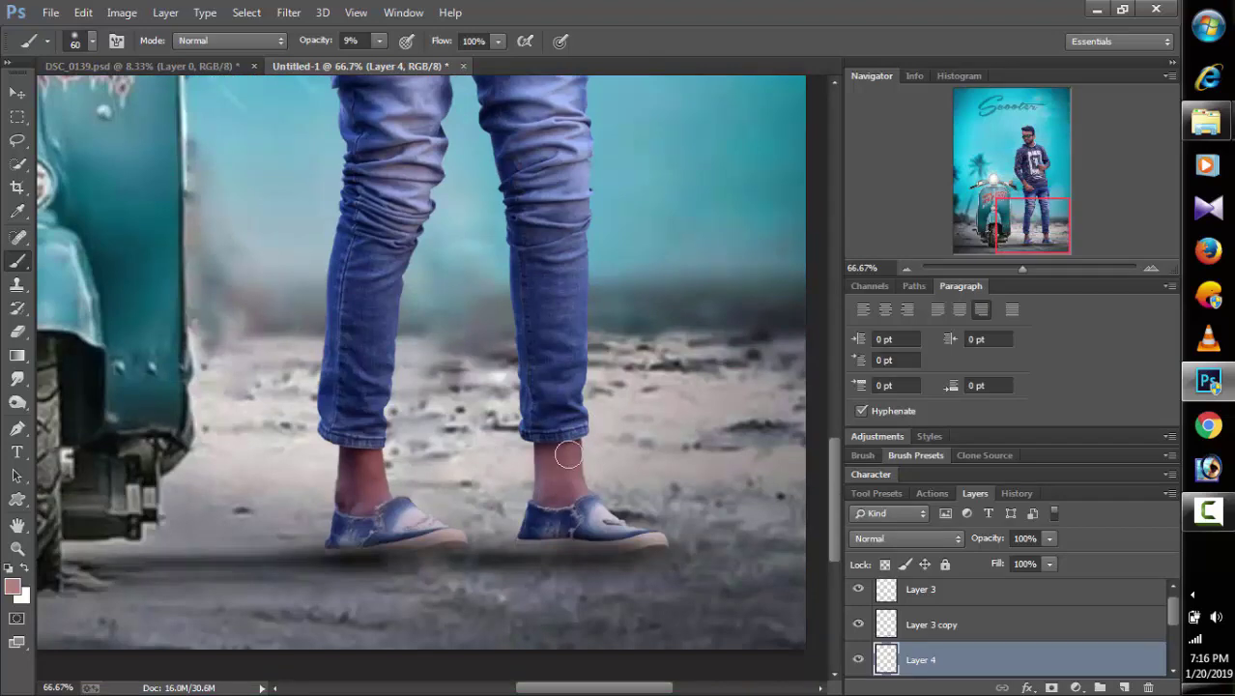
pyautogui.moveTo(354, 460)
pyautogui.mouseDown()
pyautogui.moveTo(352, 499)
pyautogui.moveTo(373, 480)
pyautogui.moveTo(338, 485)
pyautogui.moveTo(352, 500)
pyautogui.moveTo(355, 458)
pyautogui.moveTo(353, 491)
pyautogui.moveTo(374, 504)
pyautogui.moveTo(368, 472)
pyautogui.mouseUp()
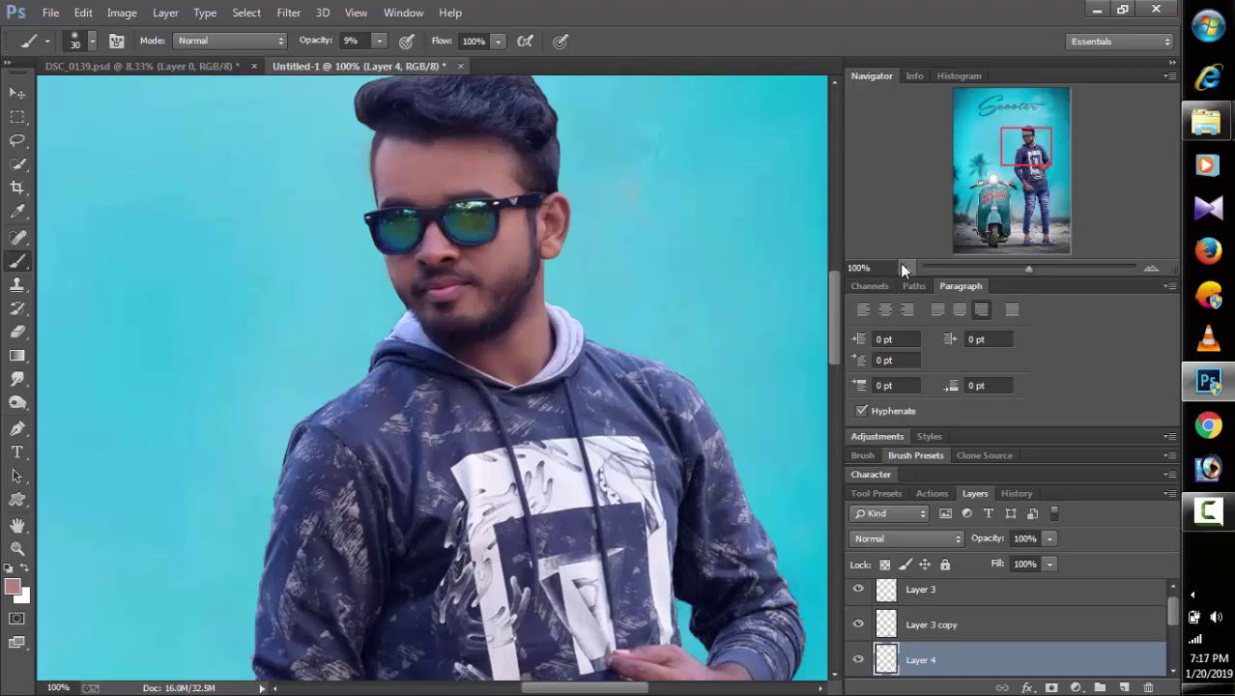
# Step: Place the spiky black hair image 55e7c088cde7615375f39758db61ea72 from the Documents library as an embedded layer
pyautogui.click(905, 268)
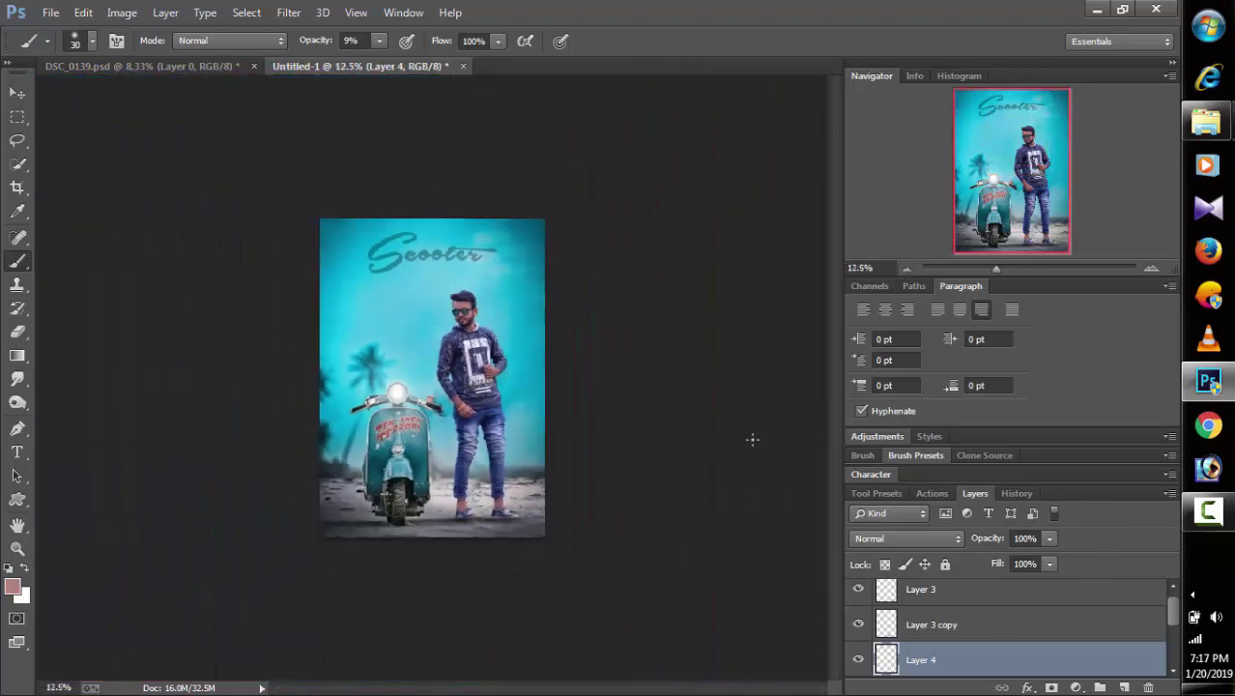
pyautogui.click(1150, 269)
pyautogui.click(1150, 269)
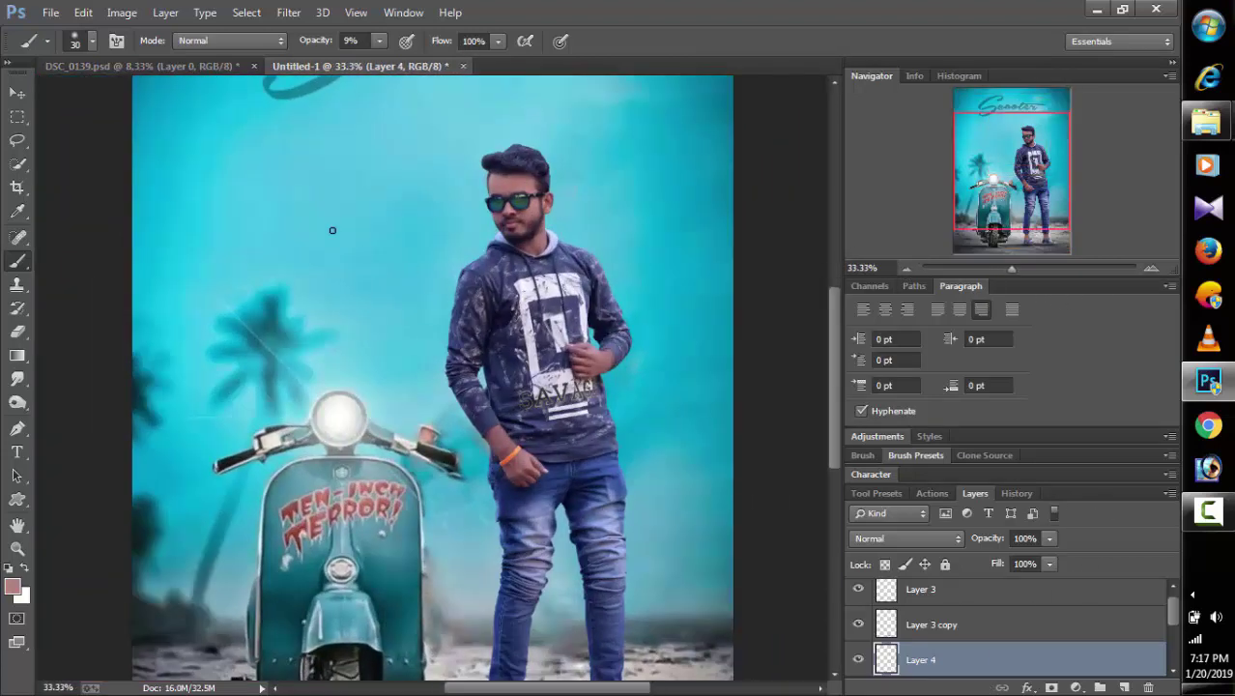
pyautogui.click(50, 12)
pyautogui.click(17, 92)
pyautogui.click(50, 12)
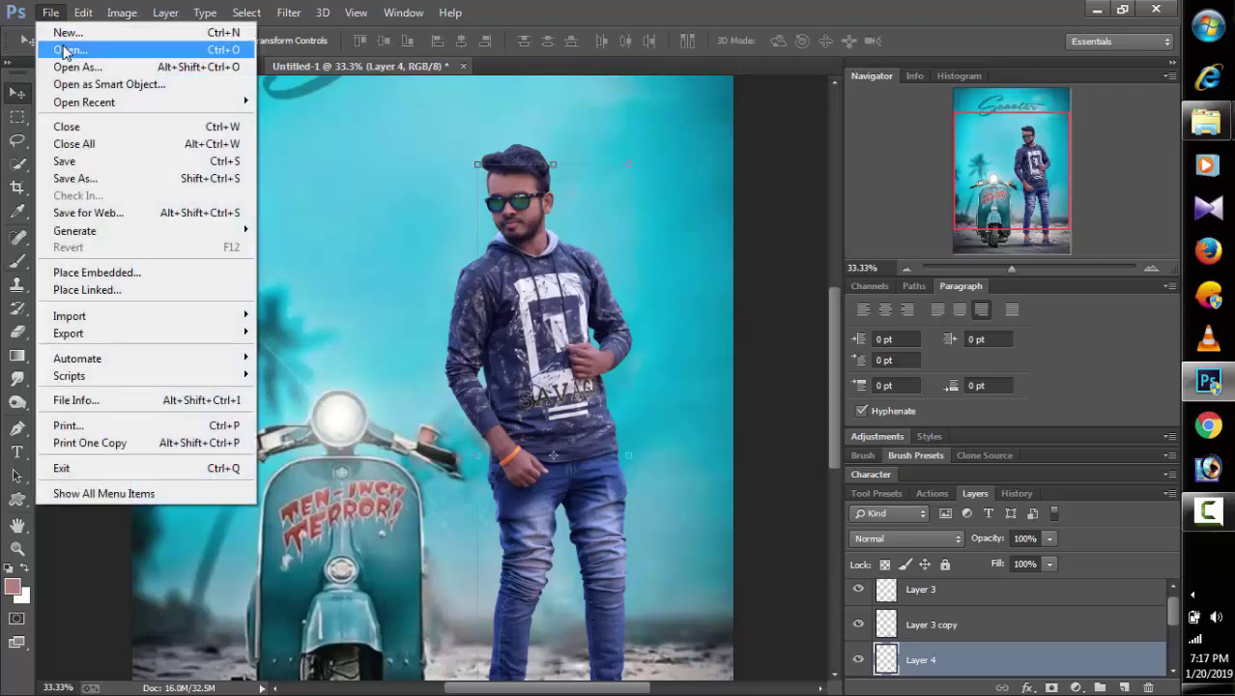
pyautogui.click(151, 273)
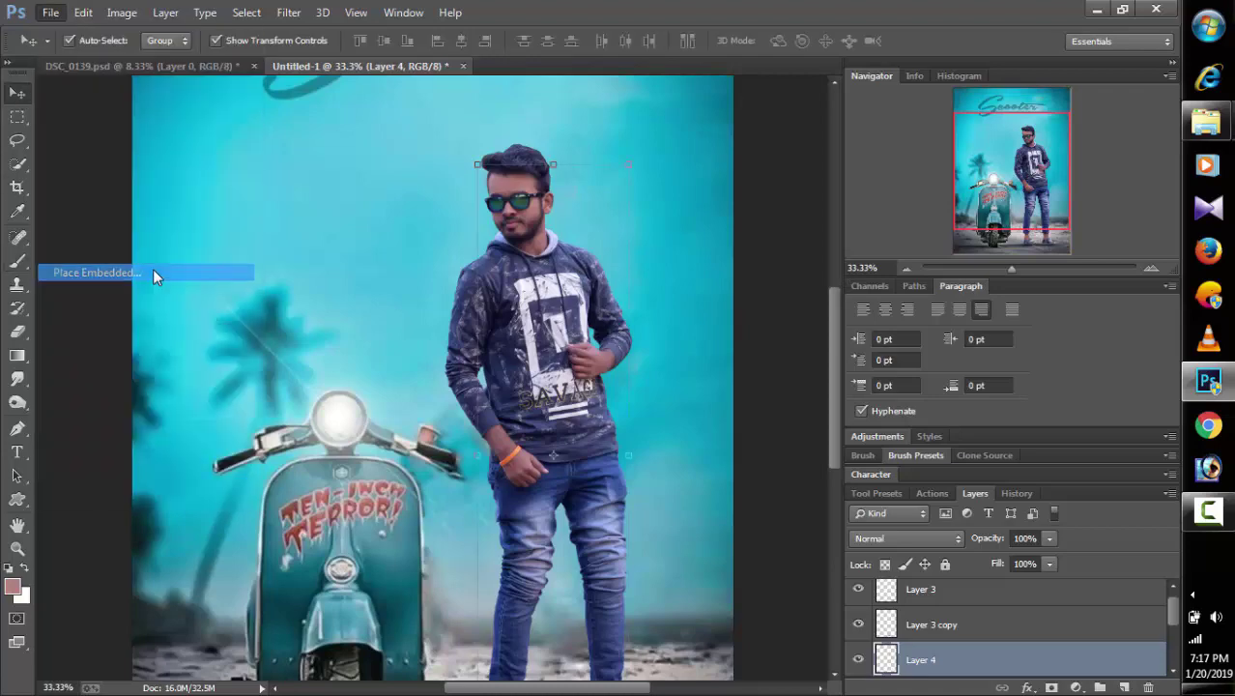
pyautogui.click(92, 239)
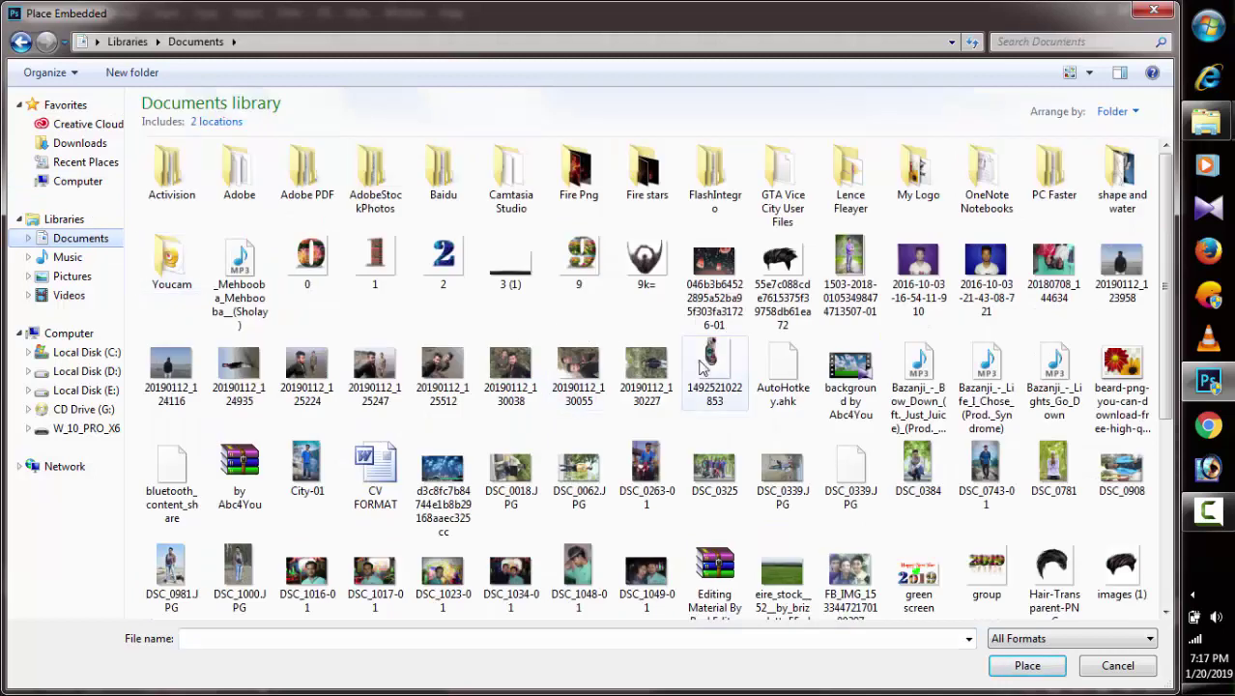
pyautogui.doubleClick(770, 290)
# Step: Scale the placed hair proportionally to 19.45% and position it over the man's head
pyautogui.click(904, 269)
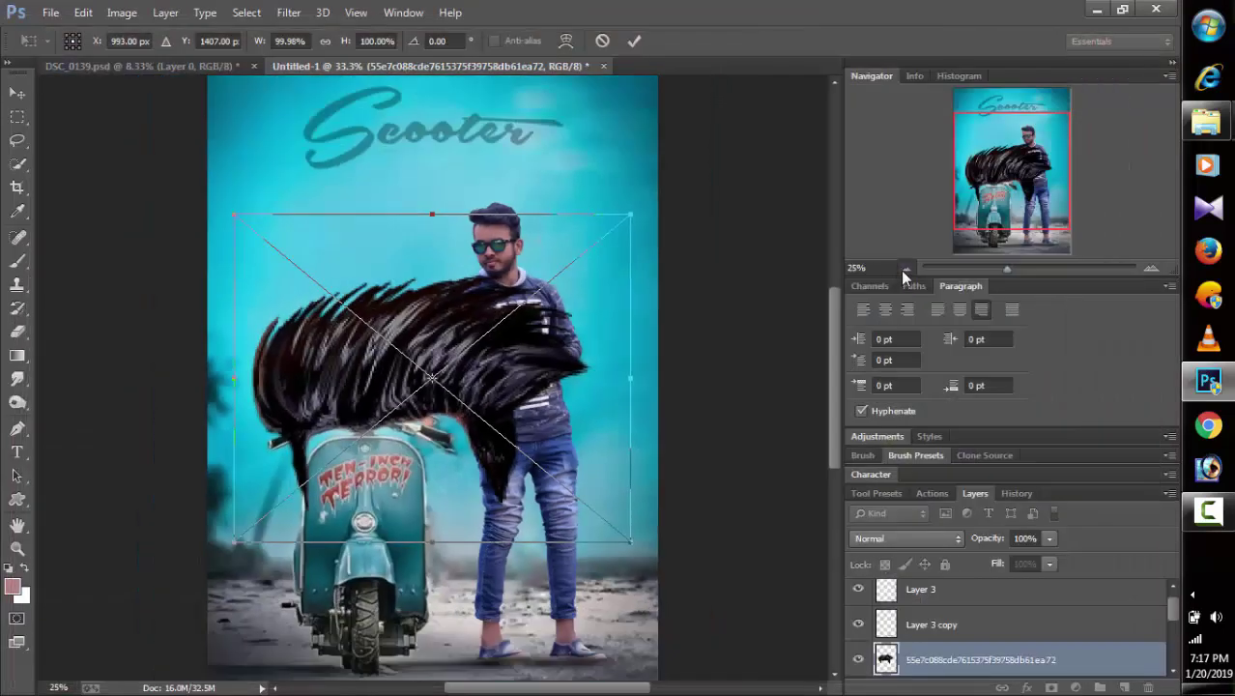
pyautogui.click(903, 268)
pyautogui.moveTo(557, 480); pyautogui.dragTo(489, 233)
pyautogui.scroll(3, 498, 276)
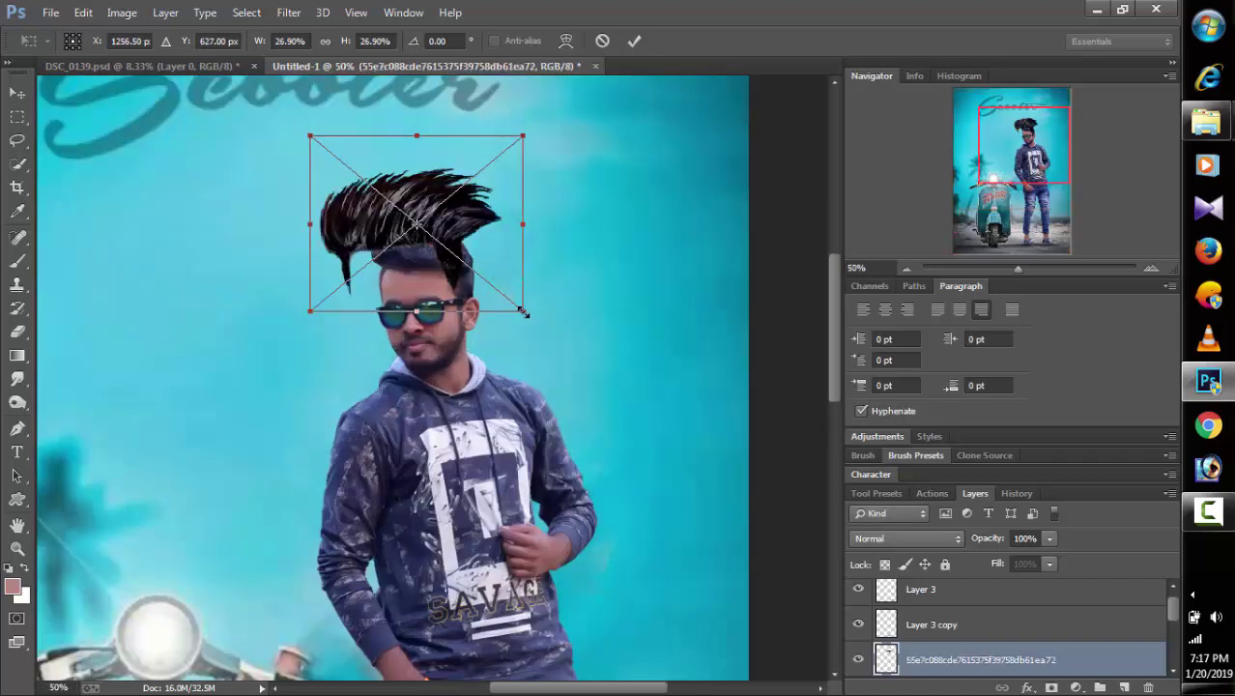
pyautogui.moveTo(526, 312); pyautogui.dragTo(491, 268)
pyautogui.moveTo(416, 218); pyautogui.dragTo(426, 237)
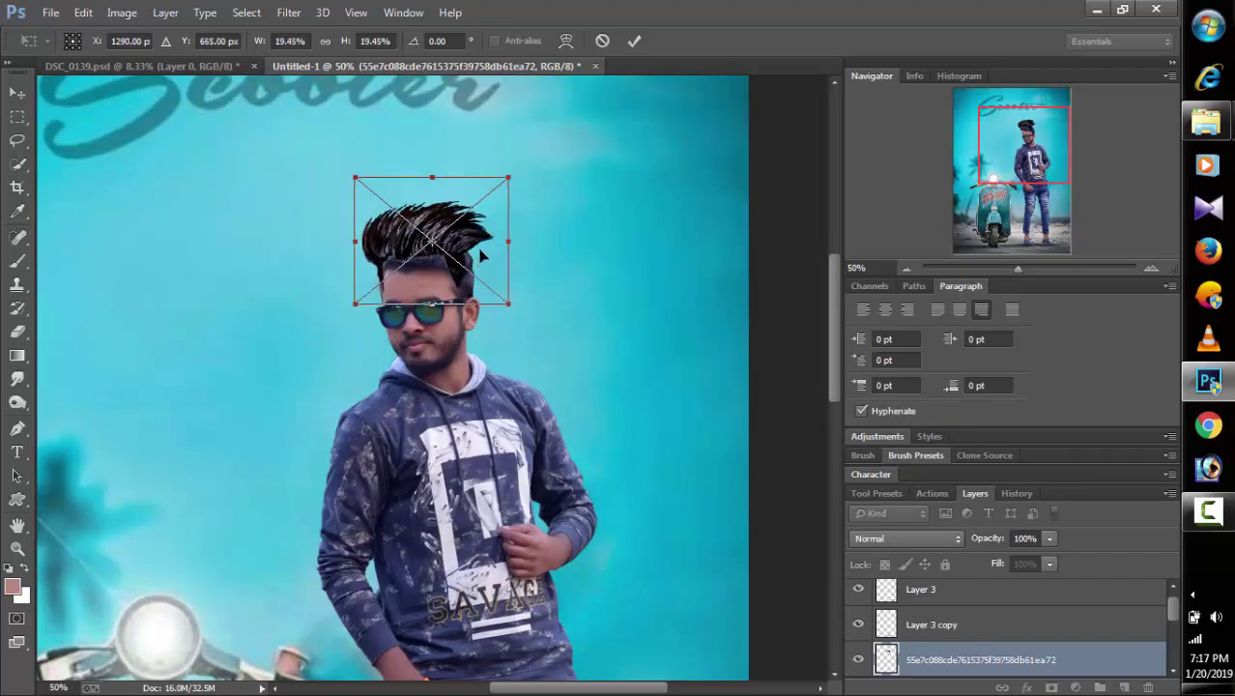
# Step: Widen the hair to 20.59%, rotate it 5.43 degrees, fit it onto the man's hairline and commit the transform
pyautogui.moveTo(517, 242); pyautogui.dragTo(499, 257)
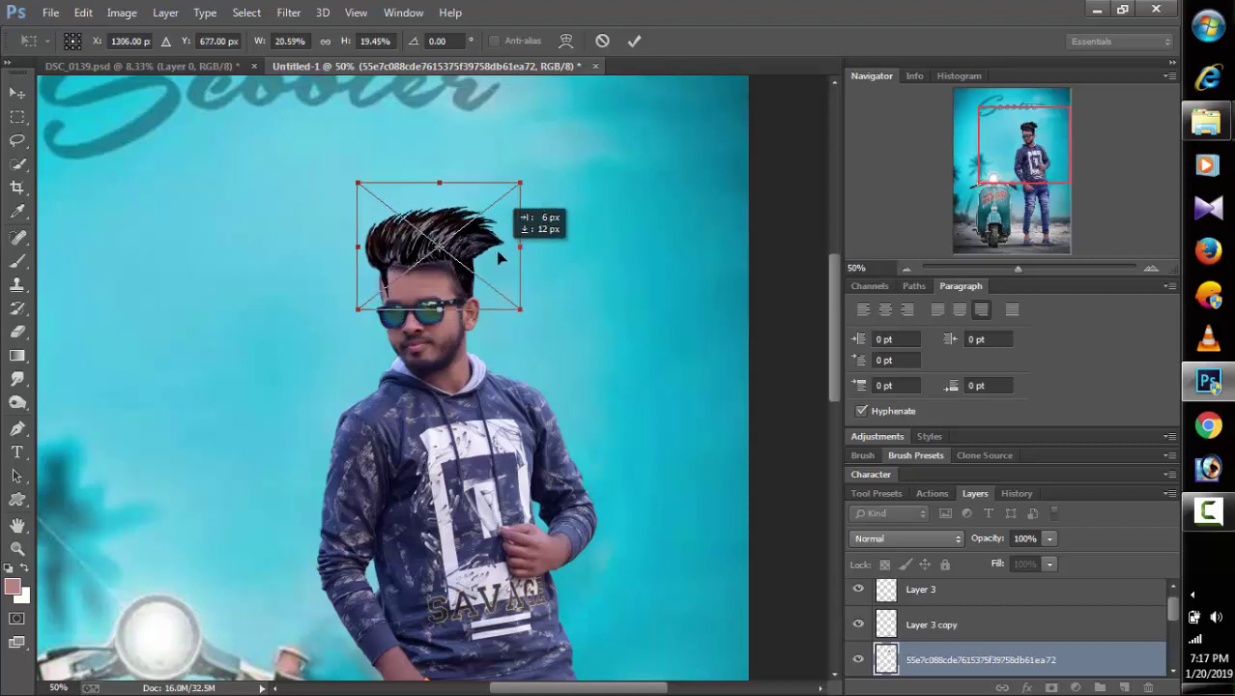
pyautogui.moveTo(535, 177); pyautogui.dragTo(540, 186)
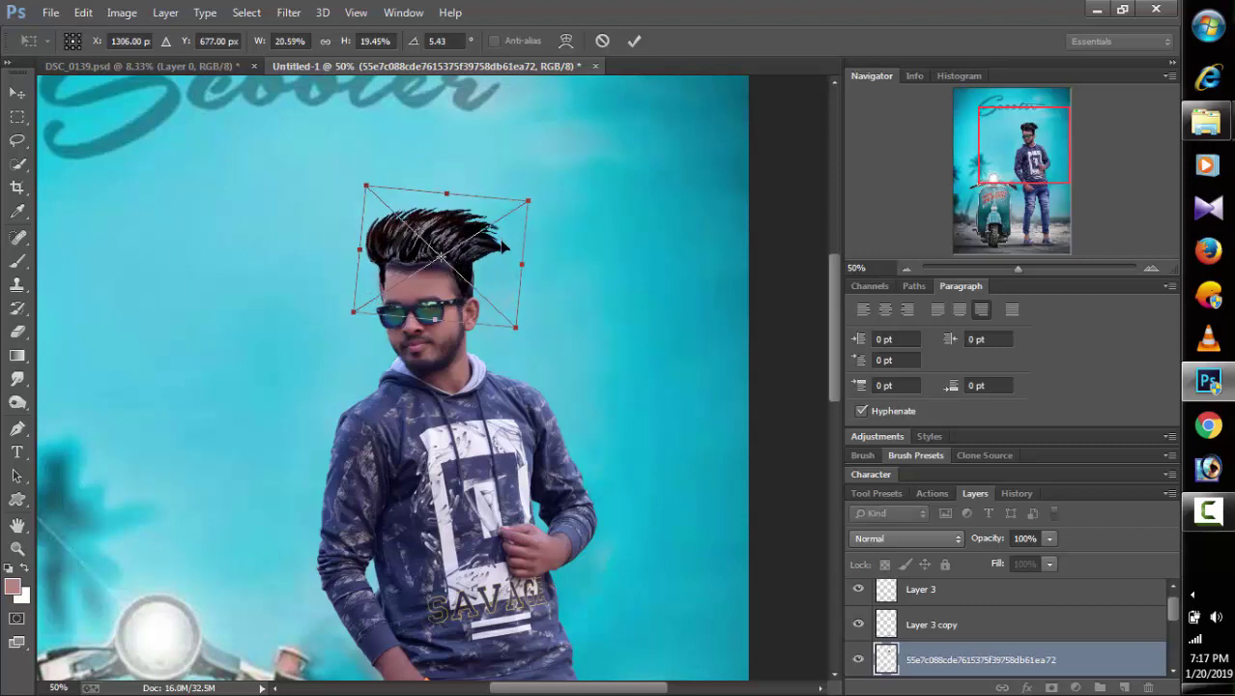
pyautogui.moveTo(501, 237); pyautogui.dragTo(501, 245)
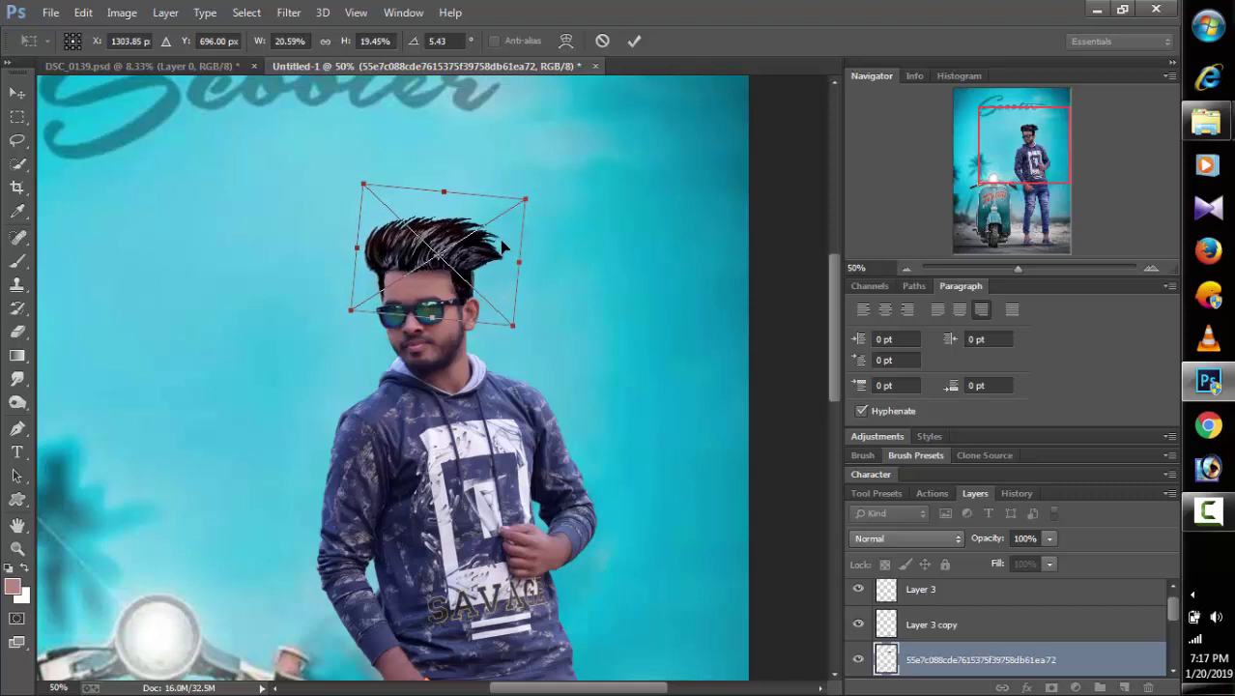
pyautogui.press('Return')
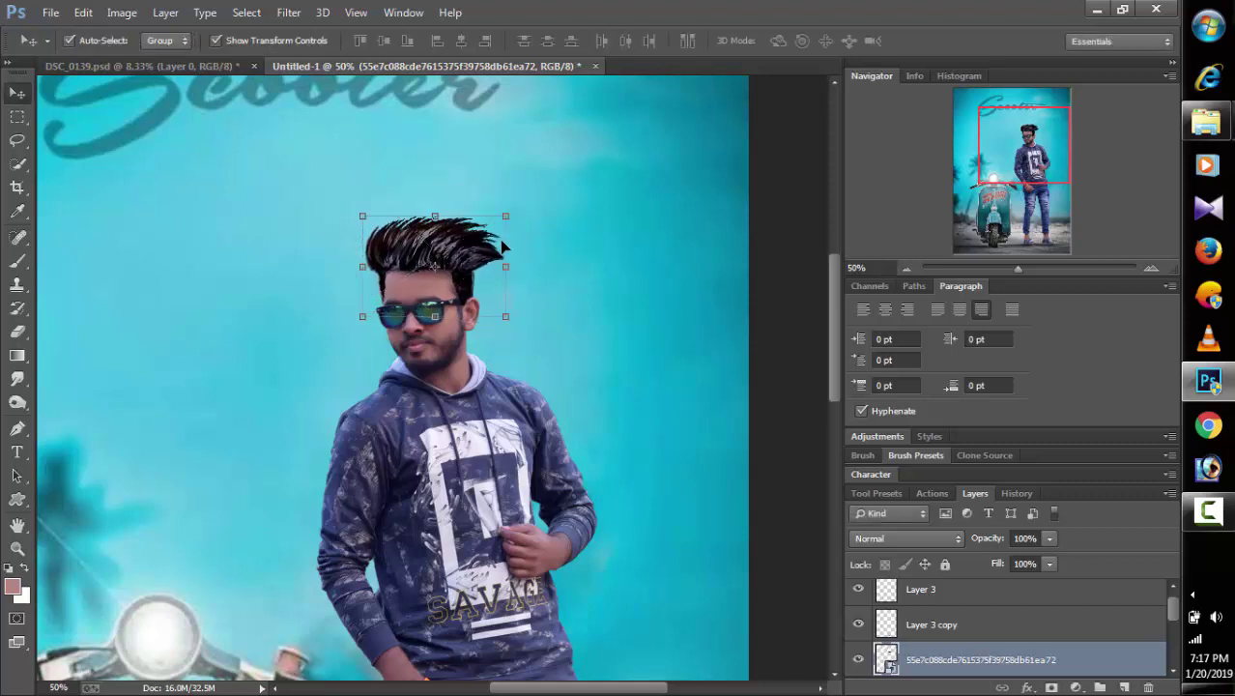
# Step: Rasterize the hair layer and erase its excess strands at the sideburns and pointed tip with a size 30 Eraser at 56% opacity
pyautogui.click(18, 332)
pyautogui.click(419, 307)
pyautogui.press('Return')
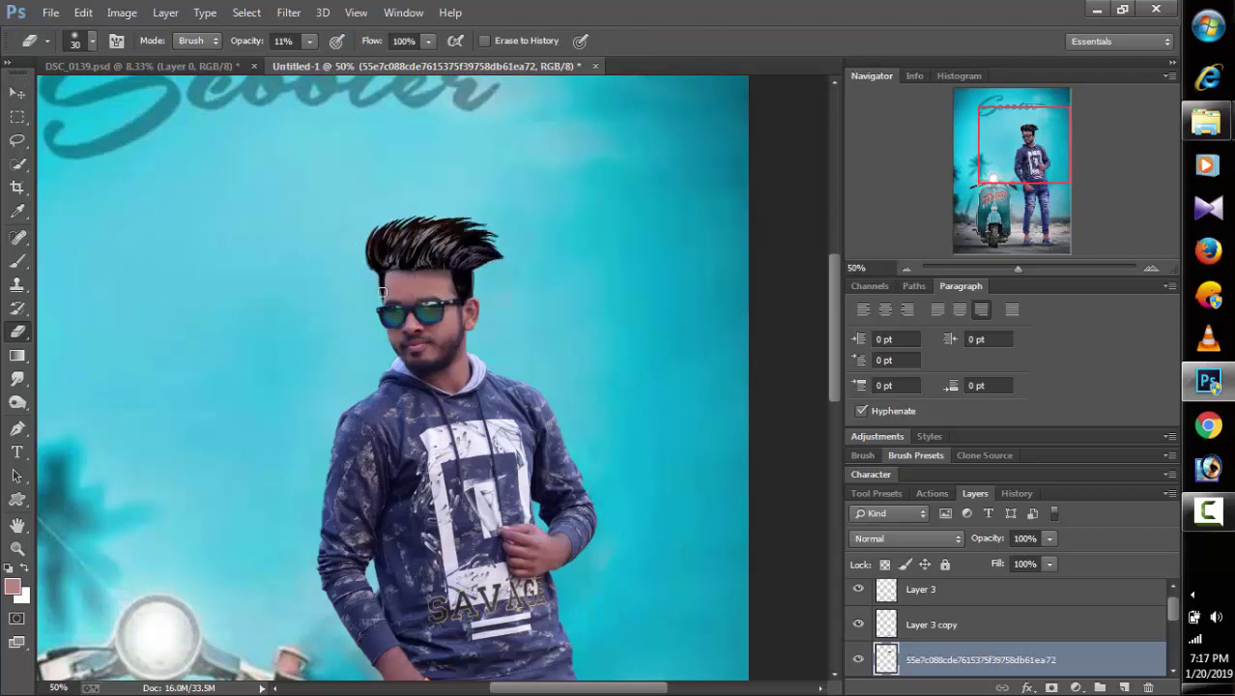
pyautogui.click(310, 41)
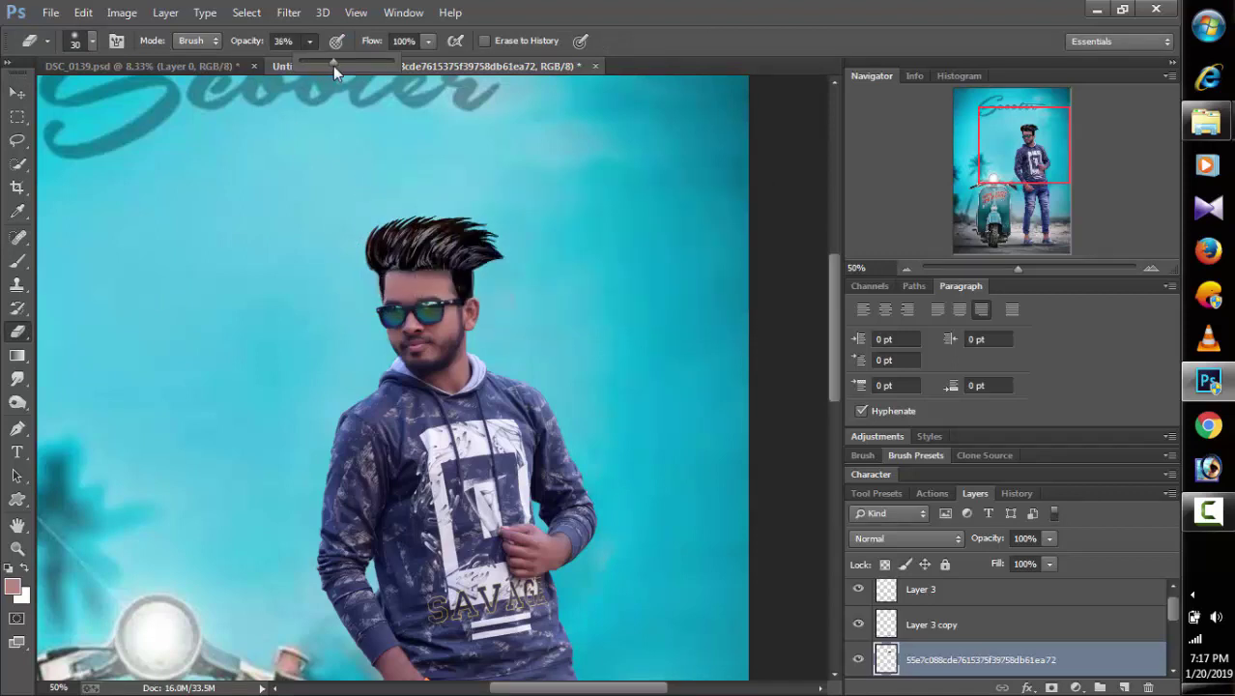
pyautogui.click(382, 280)
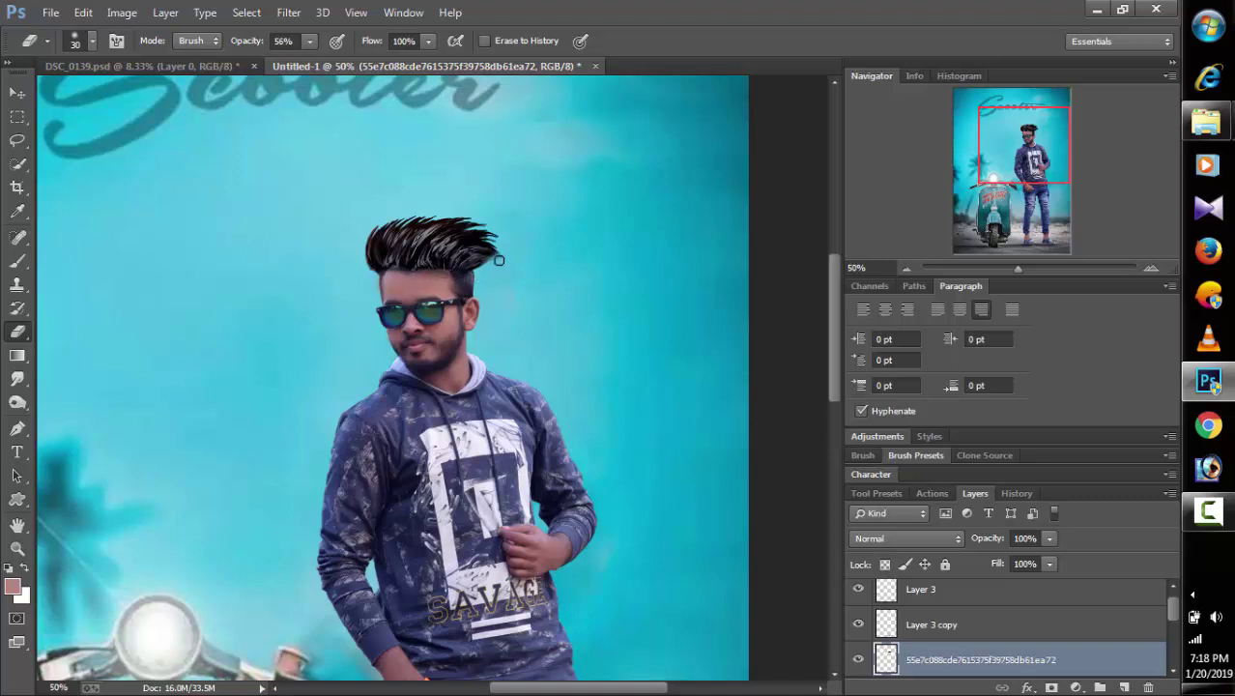
pyautogui.moveTo(502, 246); pyautogui.dragTo(470, 220)
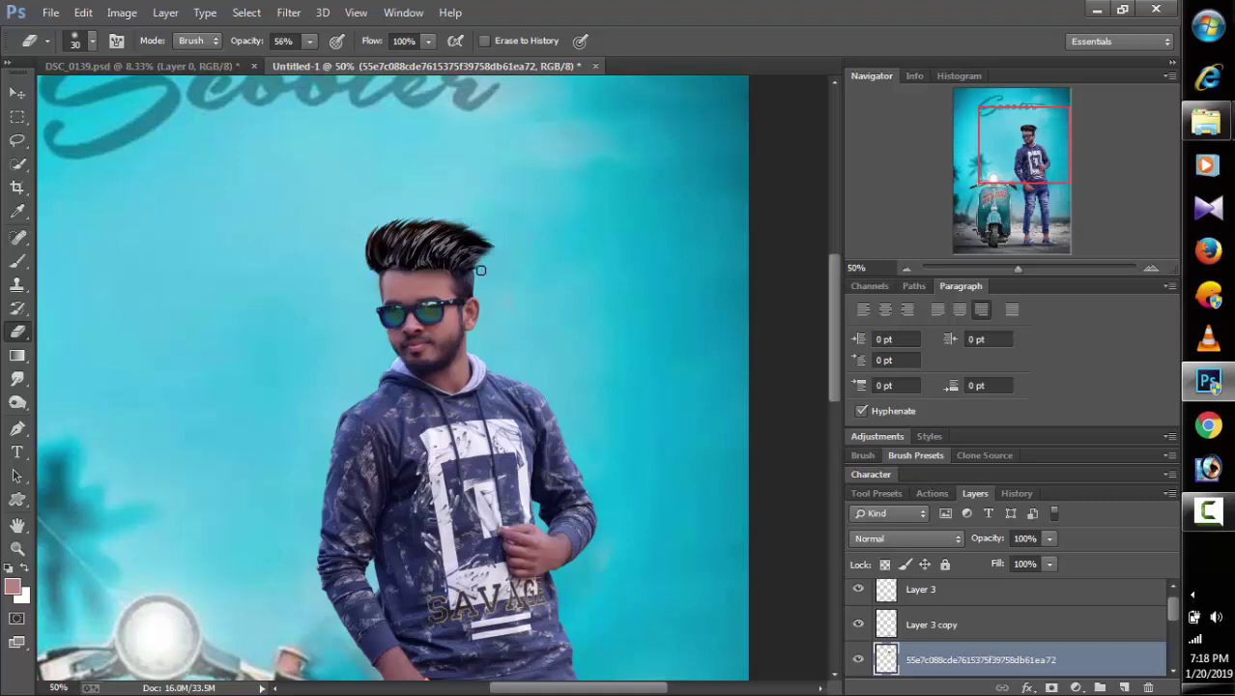
# Step: Soften the hair layer with a slight Gaussian Blur
pyautogui.scroll(-3, 552, 246)
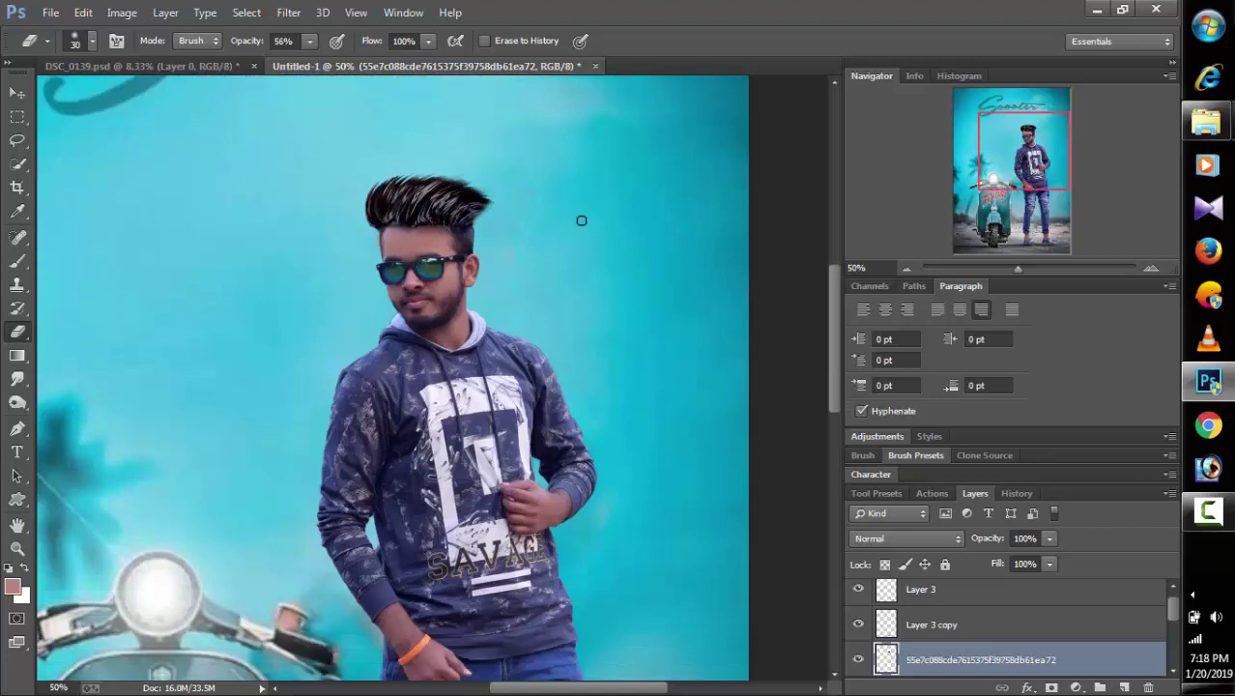
pyautogui.click(288, 12)
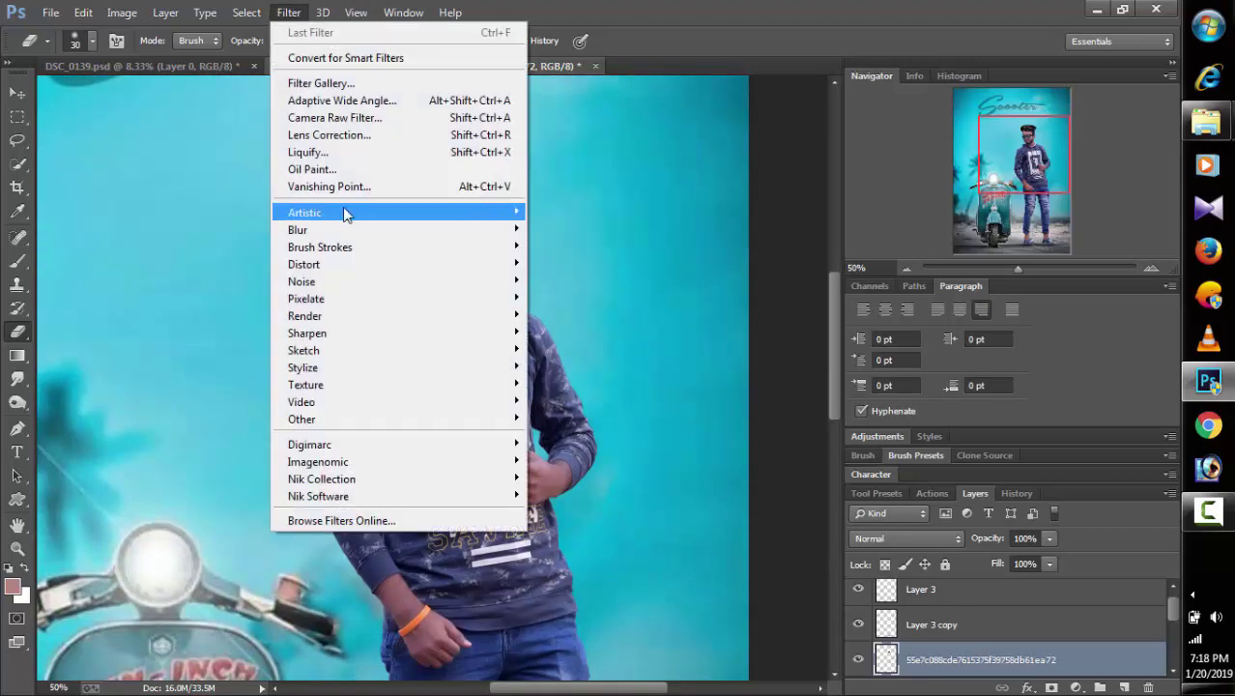
pyautogui.moveTo(411, 239)
pyautogui.click(580, 358)
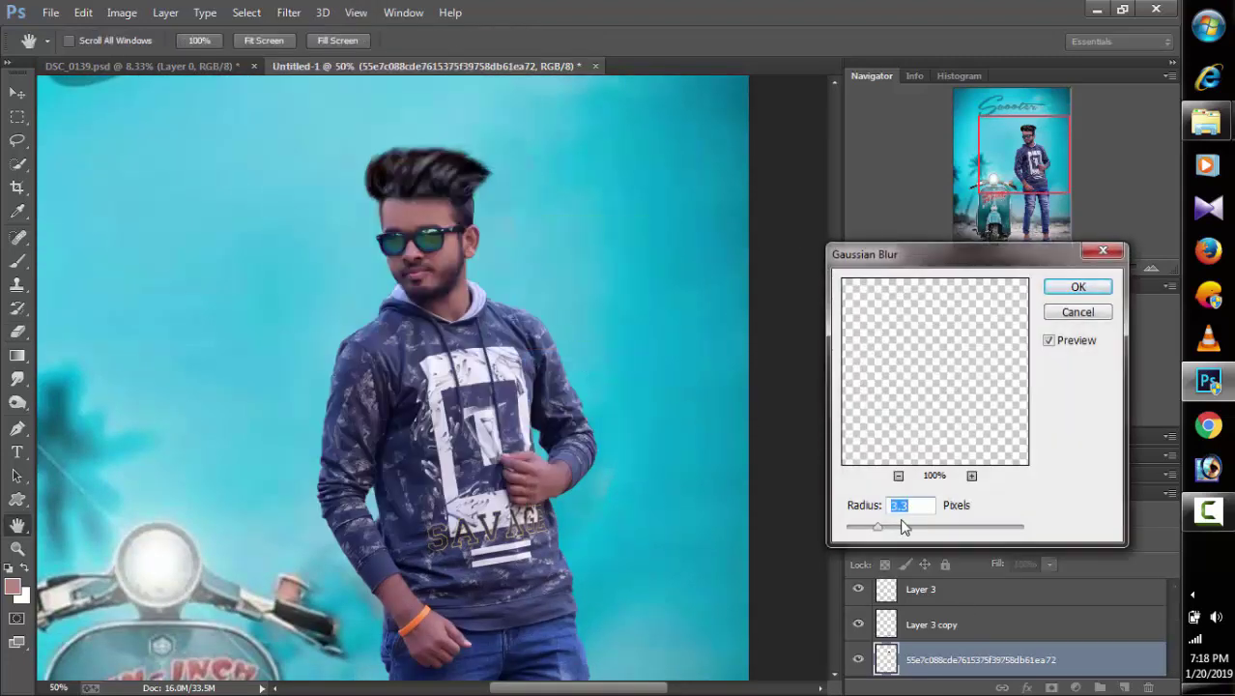
pyautogui.moveTo(879, 531); pyautogui.dragTo(869, 530)
pyautogui.click(1078, 287)
pyautogui.press('e')
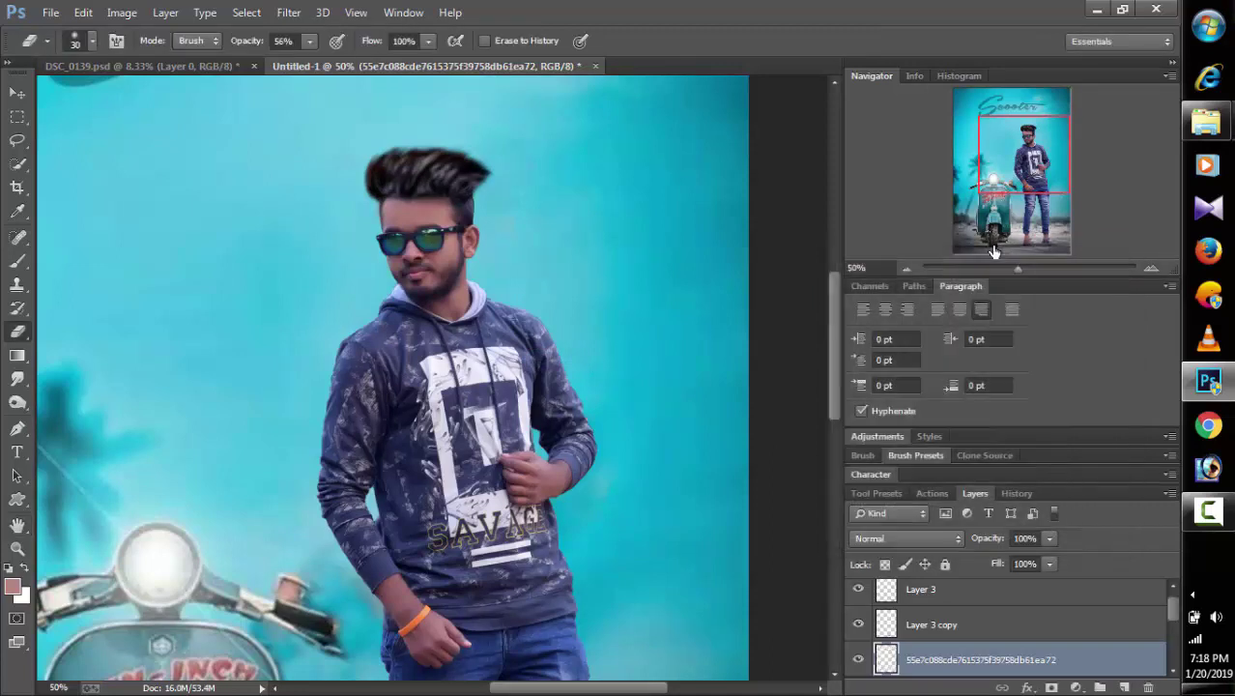
# Step: Merge the hair layer down into Layer 4, check it by toggling its visibility, and merge Layer 4 down into Layer 2
pyautogui.click(906, 268)
pyautogui.scroll(-1, 964, 669)
pyautogui.rightClick(963, 628)
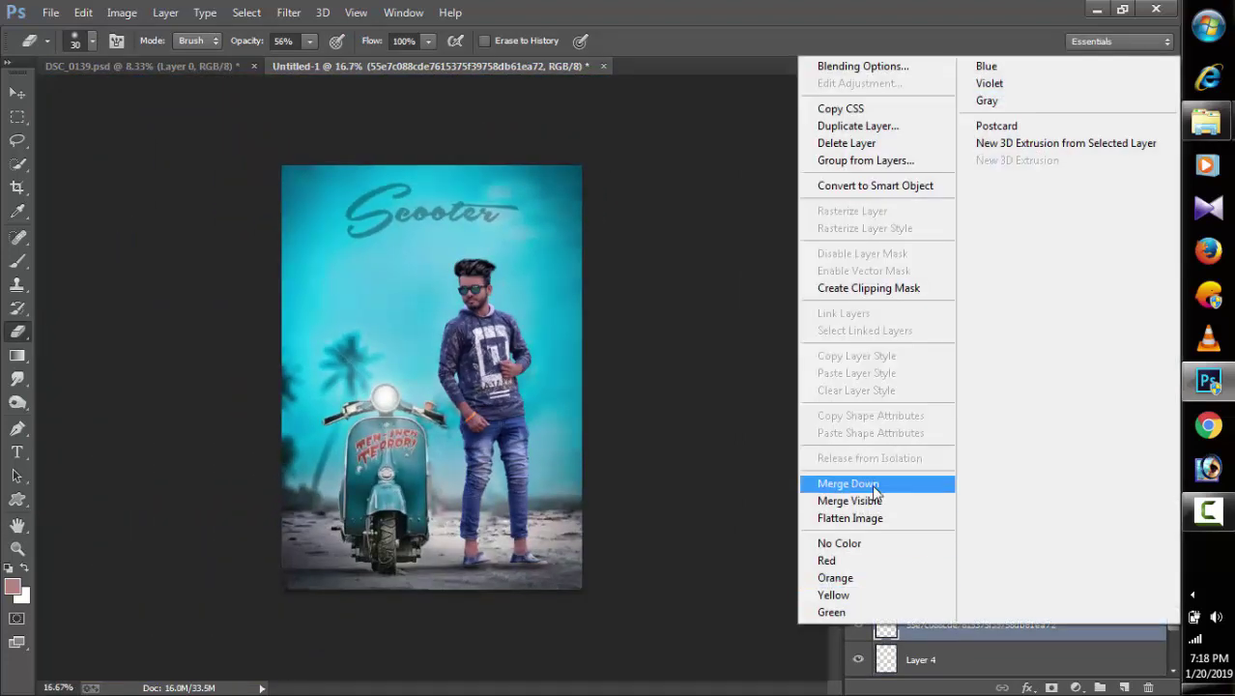
pyautogui.click(851, 480)
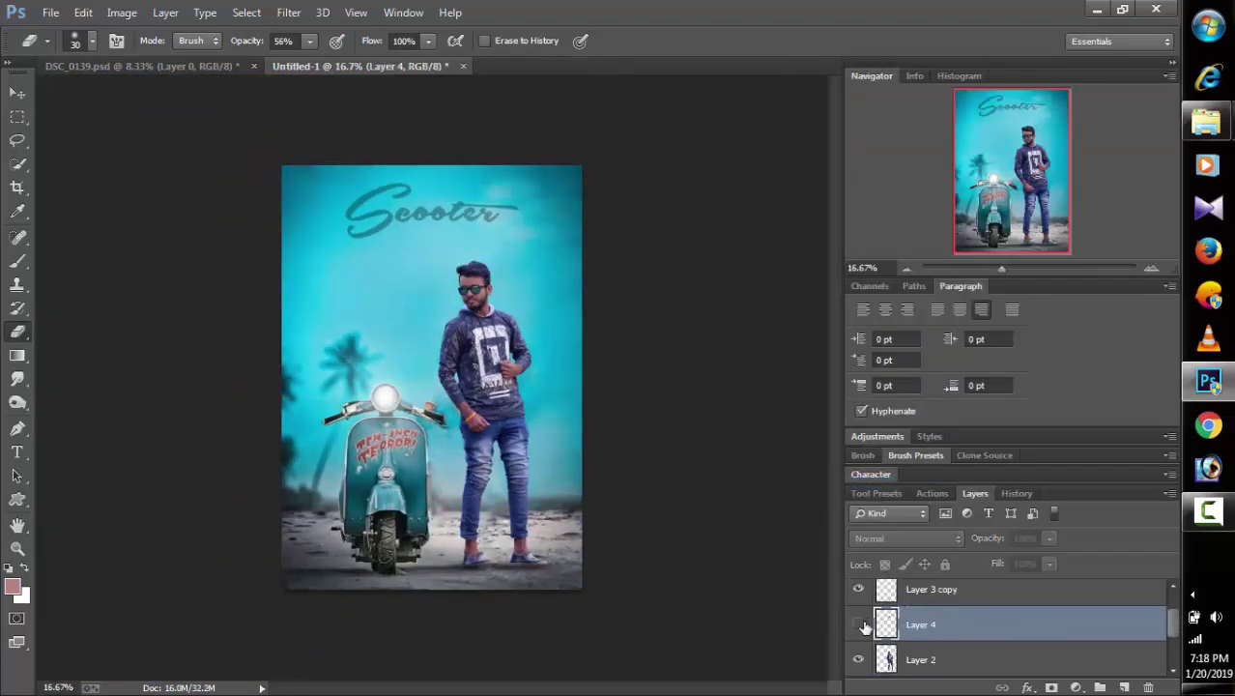
pyautogui.rightClick(955, 633)
pyautogui.click(881, 512)
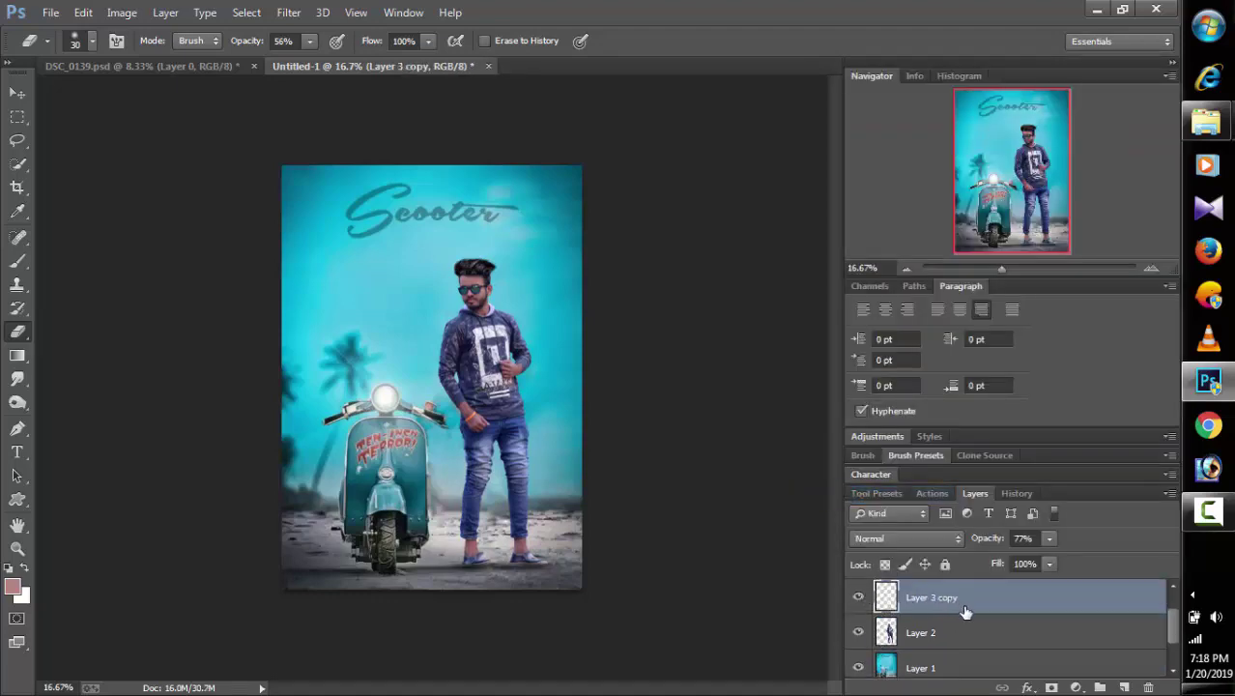
# Step: Apply the Camera Raw Filter to Layer 2 with Exposure +0.40 and a slightly raised Oranges luminance
pyautogui.click(952, 639)
pyautogui.click(289, 12)
pyautogui.click(340, 114)
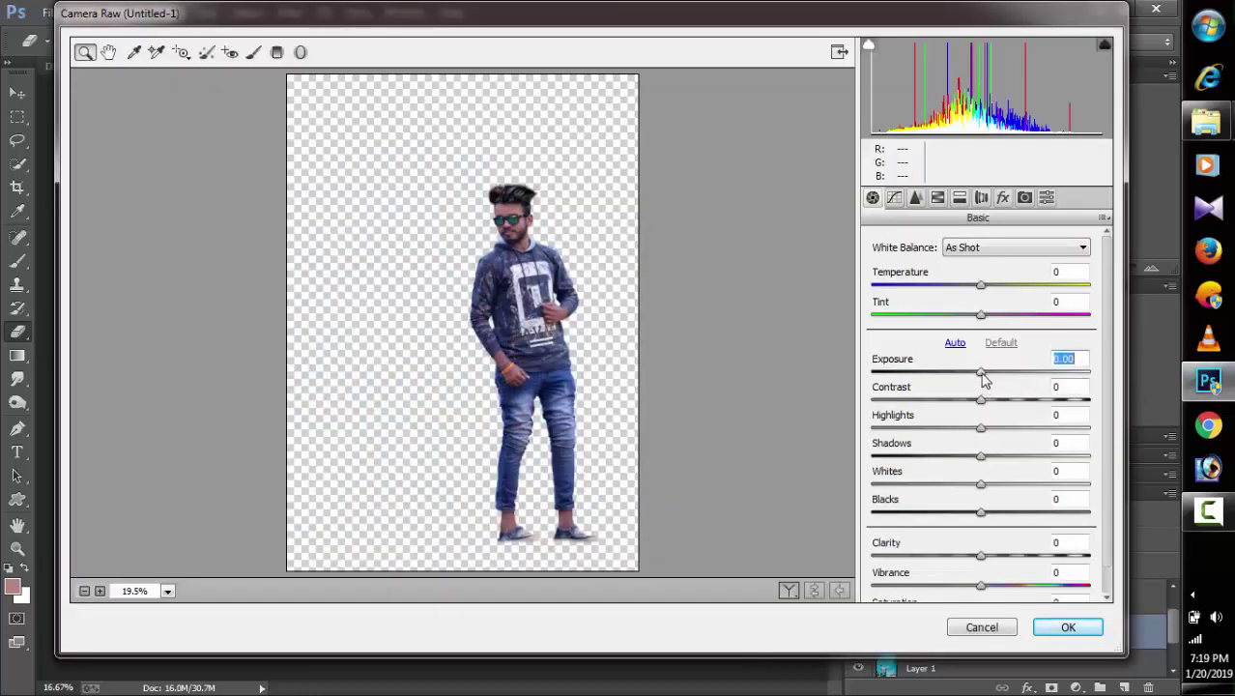
pyautogui.moveTo(983, 379); pyautogui.dragTo(993, 369)
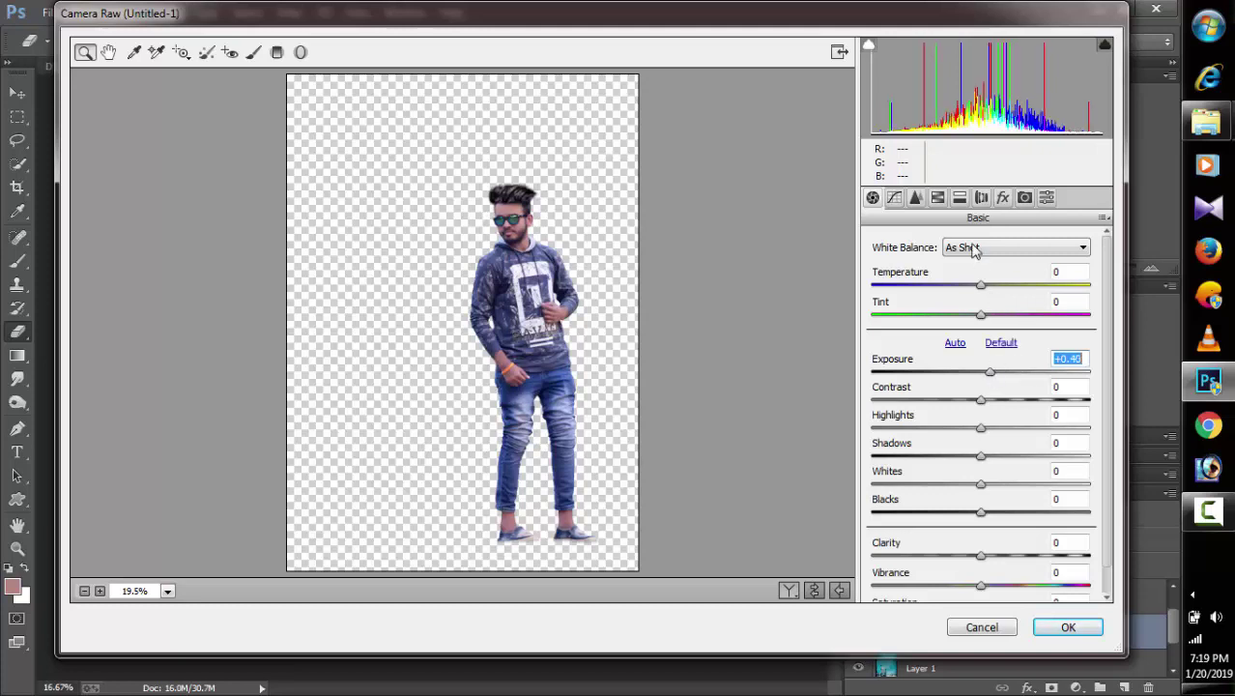
pyautogui.click(937, 198)
pyautogui.click(978, 268)
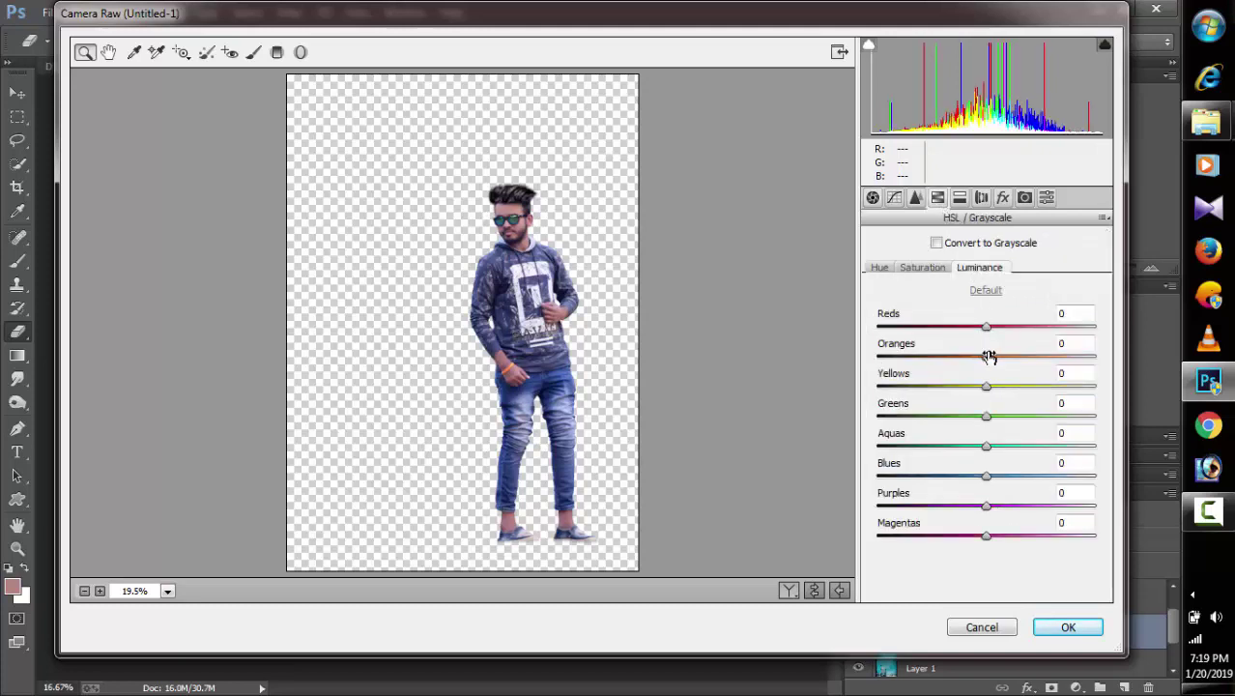
pyautogui.click(991, 358)
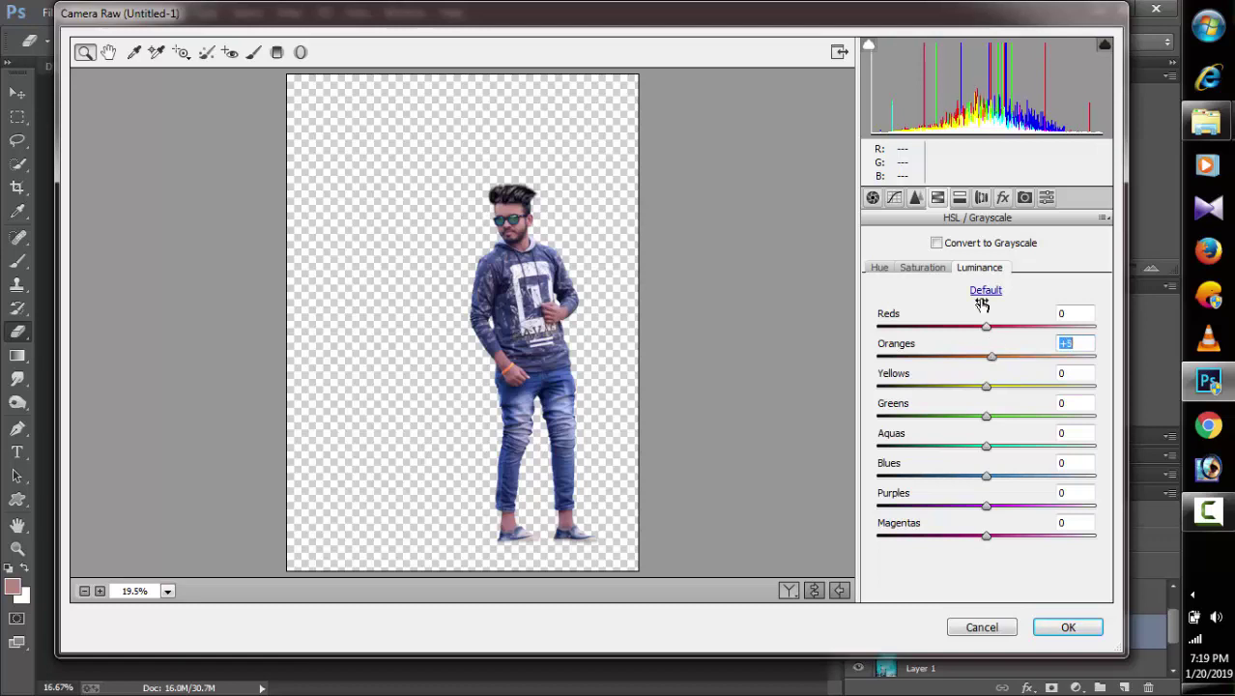
# Step: Set the saturation of Aquas to +3 and Blues to +36, and accept the Camera Raw changes
pyautogui.click(937, 271)
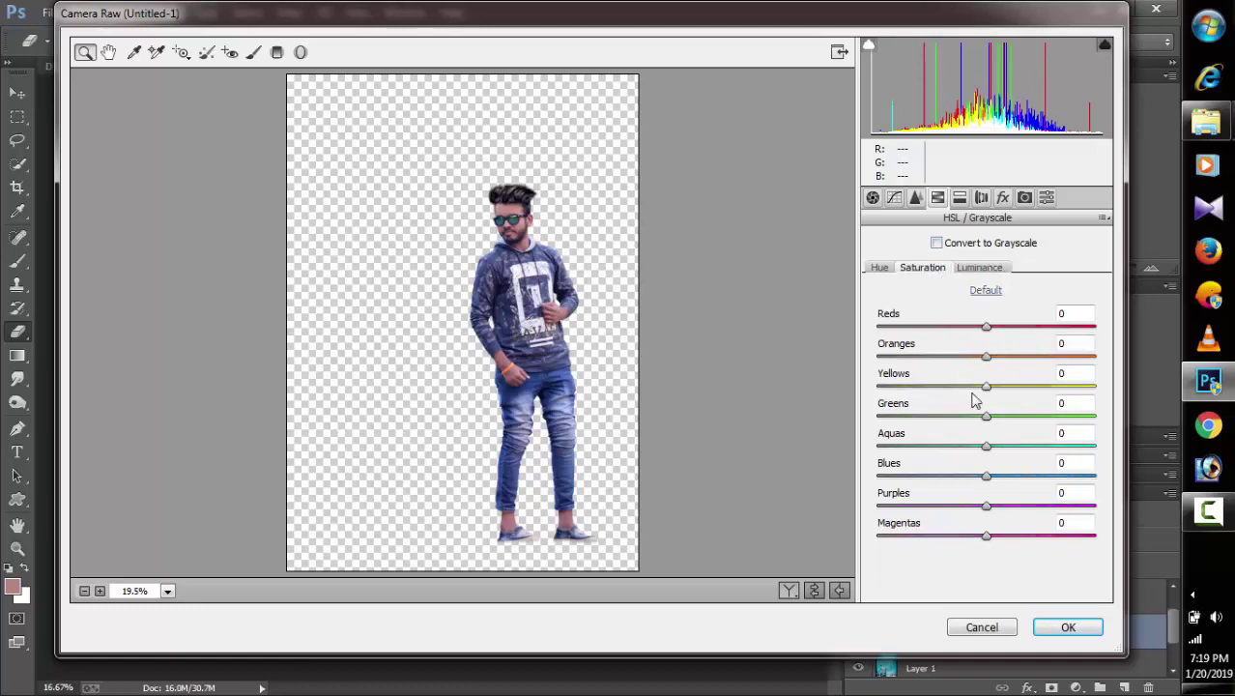
pyautogui.click(988, 447)
pyautogui.moveTo(988, 476); pyautogui.dragTo(1031, 485)
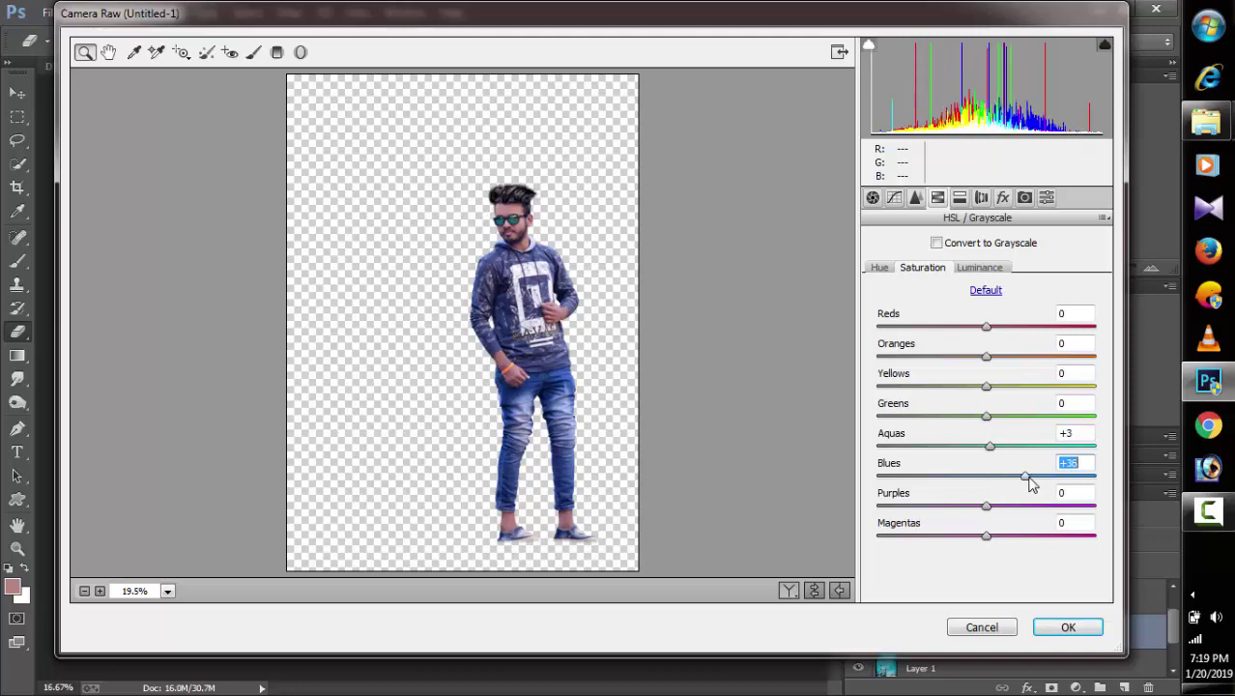
pyautogui.click(1060, 627)
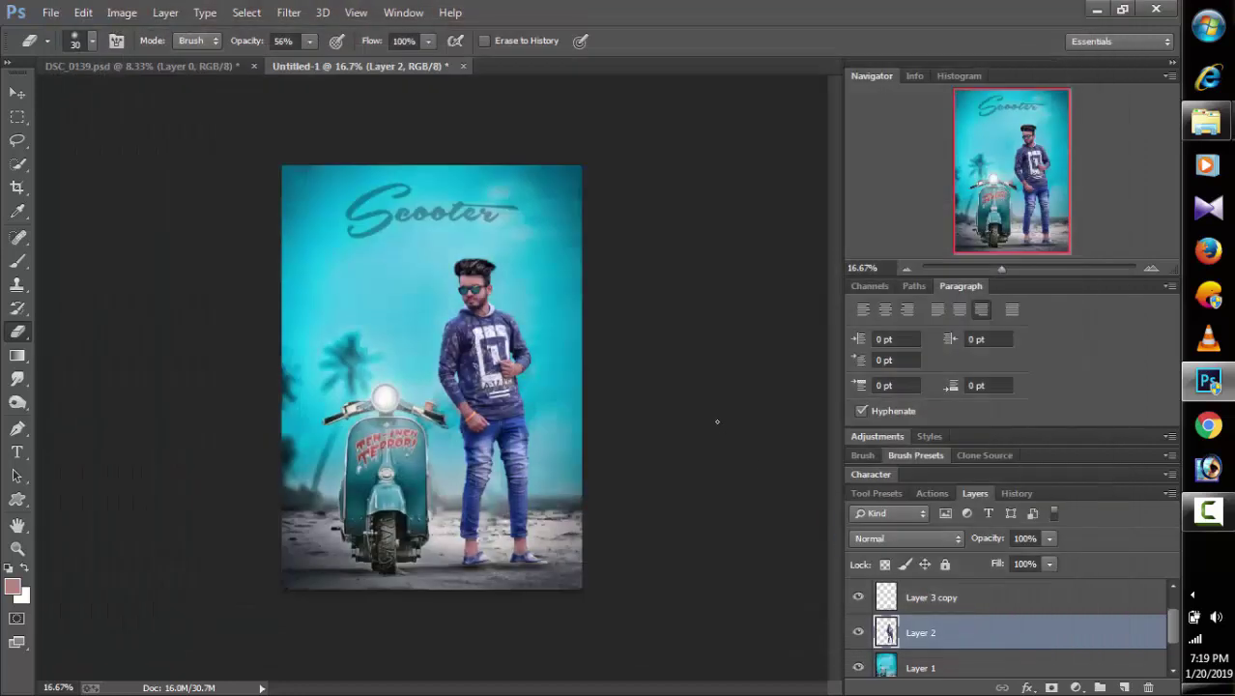
# Step: Brush the man's hoodie with a Camera Raw Adjustment Brush at Exposure +0.95, Contrast +23, Clarity +6 and Saturation +11
pyautogui.click(289, 12)
pyautogui.click(372, 130)
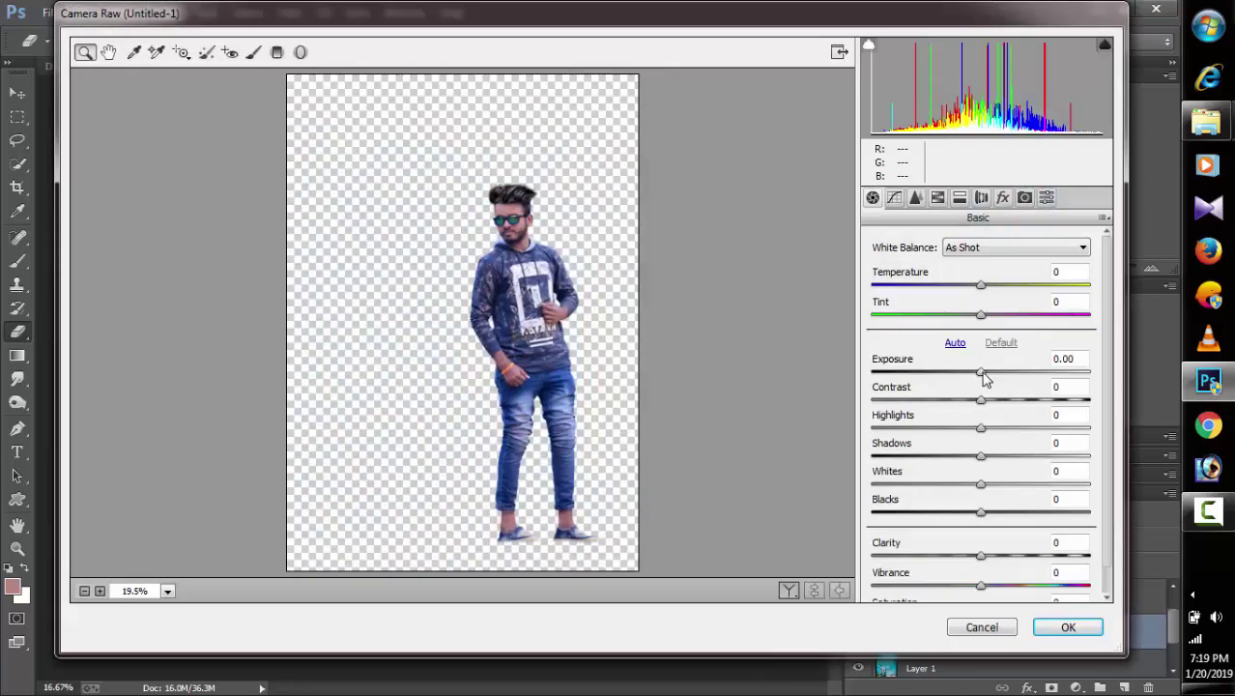
pyautogui.click(254, 53)
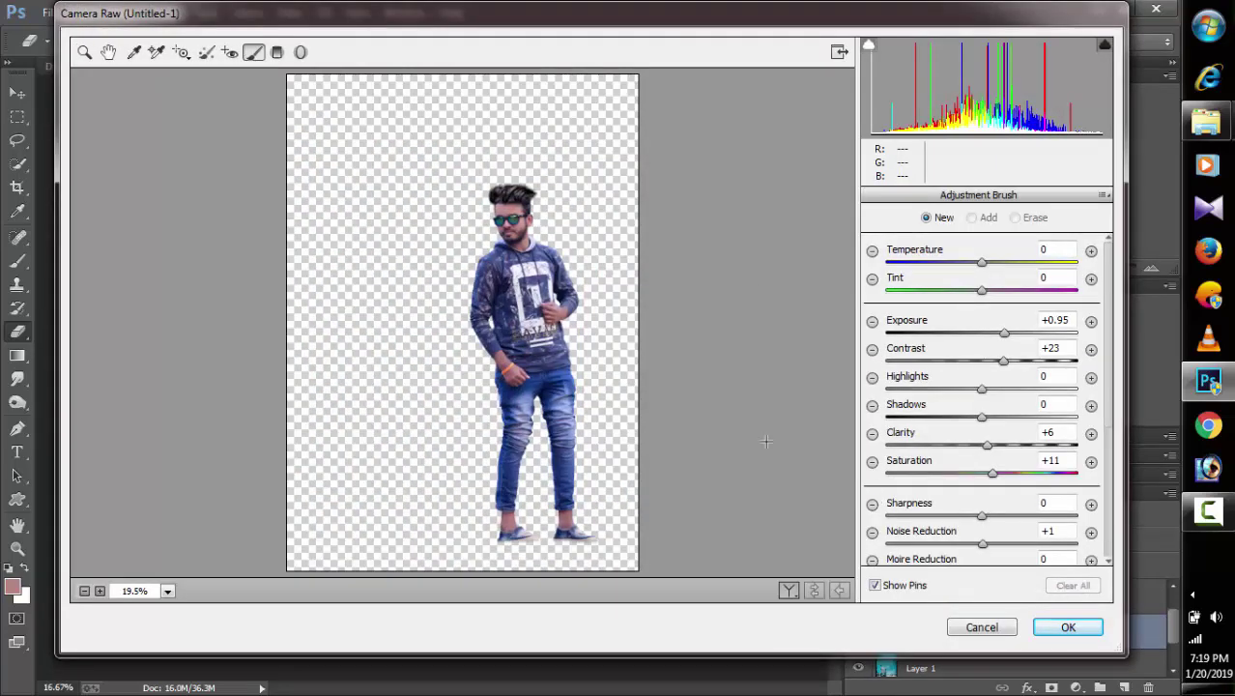
pyautogui.hotkey('ctrl', '+')
pyautogui.hotkey('ctrl', '+')
pyautogui.scroll(-1, 596, 322)
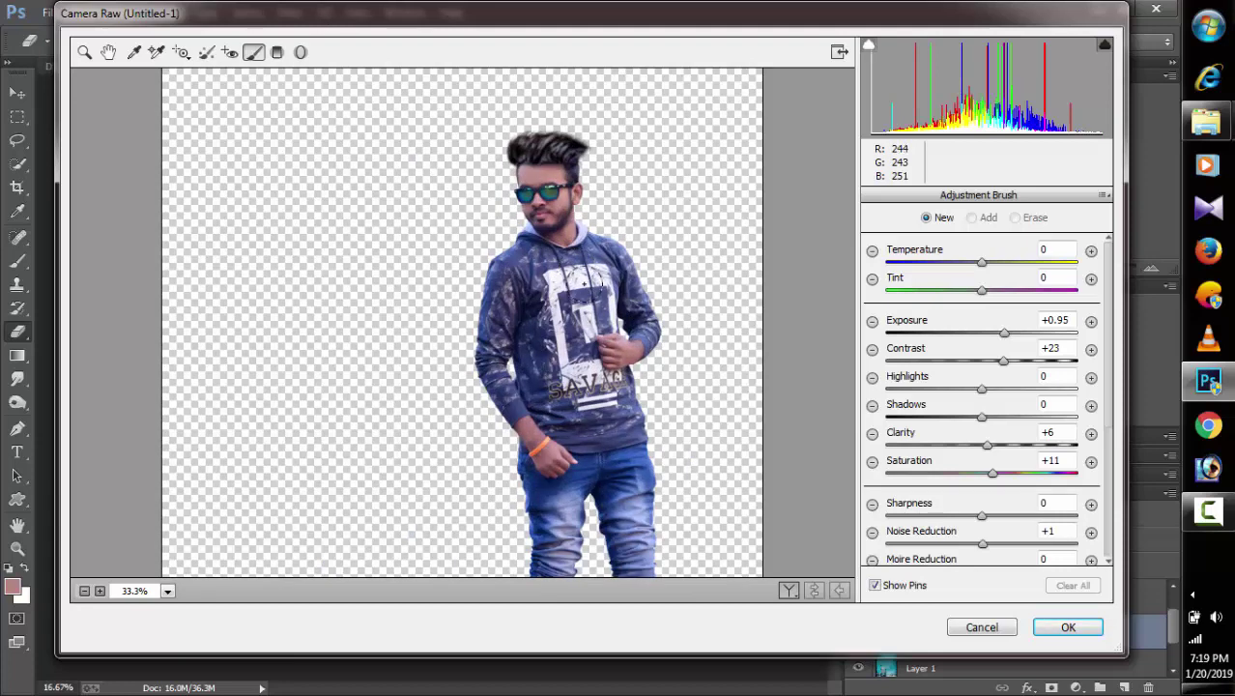
pyautogui.click(583, 264)
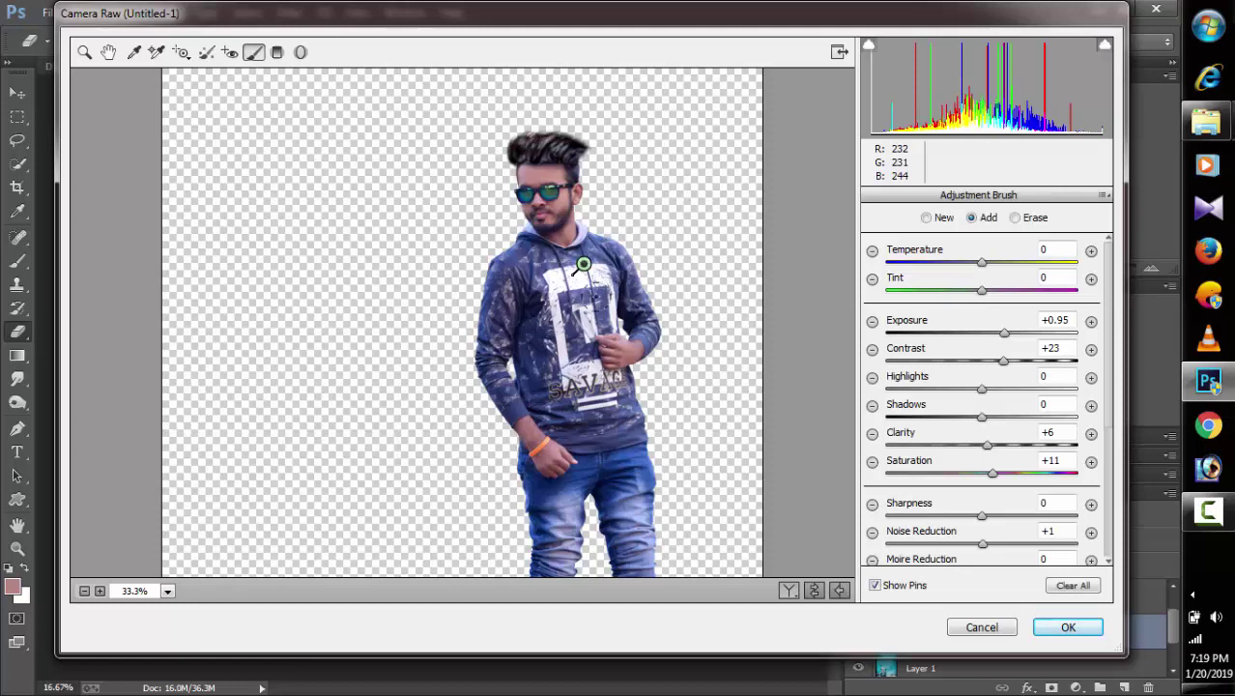
pyautogui.moveTo(584, 264)
pyautogui.mouseDown()
pyautogui.moveTo(563, 304)
pyautogui.moveTo(576, 372)
pyautogui.moveTo(603, 373)
pyautogui.moveTo(604, 290)
pyautogui.moveTo(558, 333)
pyautogui.moveTo(557, 302)
pyautogui.moveTo(623, 297)
pyautogui.moveTo(640, 323)
pyautogui.mouseUp()
# Step: Extend the brushed brightening over both legs of the jeans and accept the Camera Raw changes
pyautogui.scroll(-3, 580, 301)
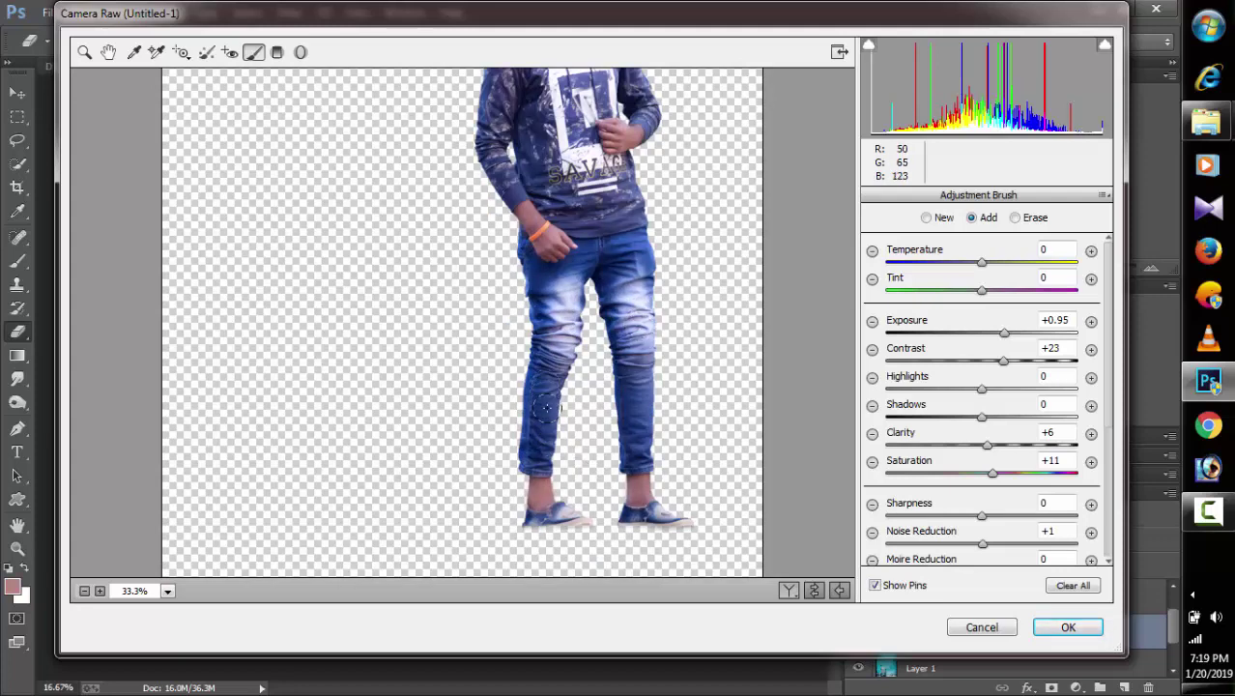
pyautogui.moveTo(546, 409); pyautogui.dragTo(680, 377)
pyautogui.scroll(3, 604, 313)
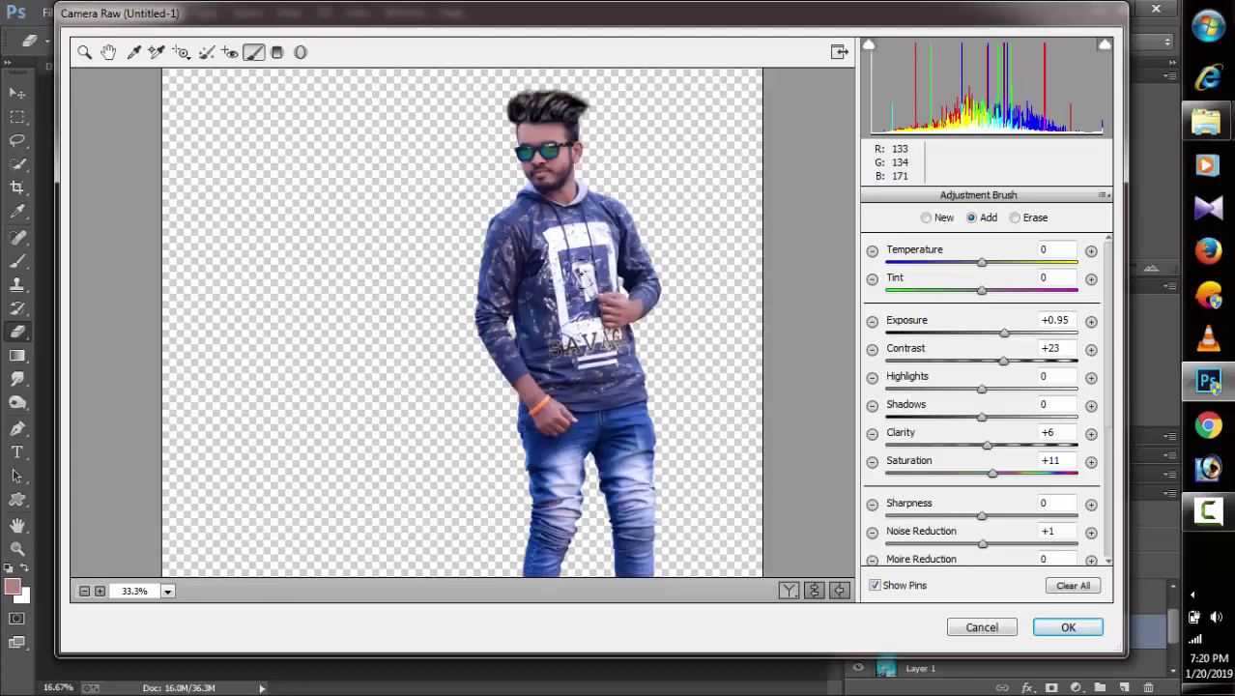
pyautogui.click(1070, 626)
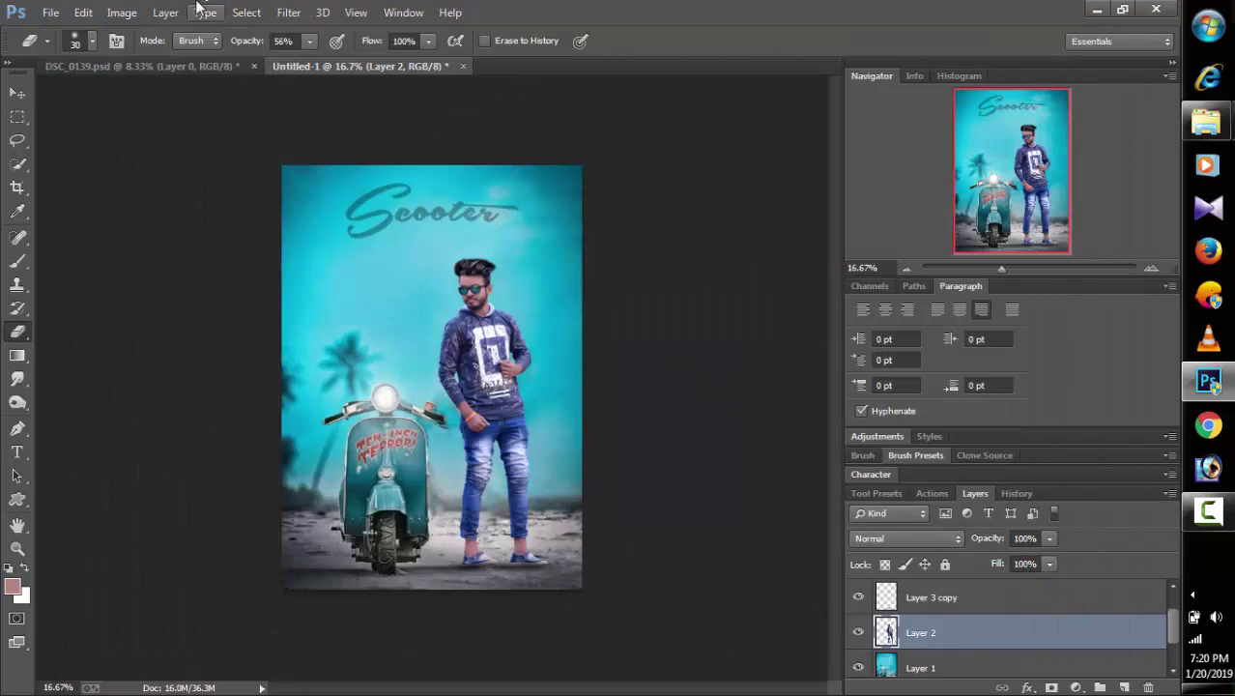
# Step: Reopen Layer 2 in Camera Raw and set the Adjustment Brush to Exposure +0.25, Contrast +2 and Saturation -3
pyautogui.click(289, 12)
pyautogui.click(340, 118)
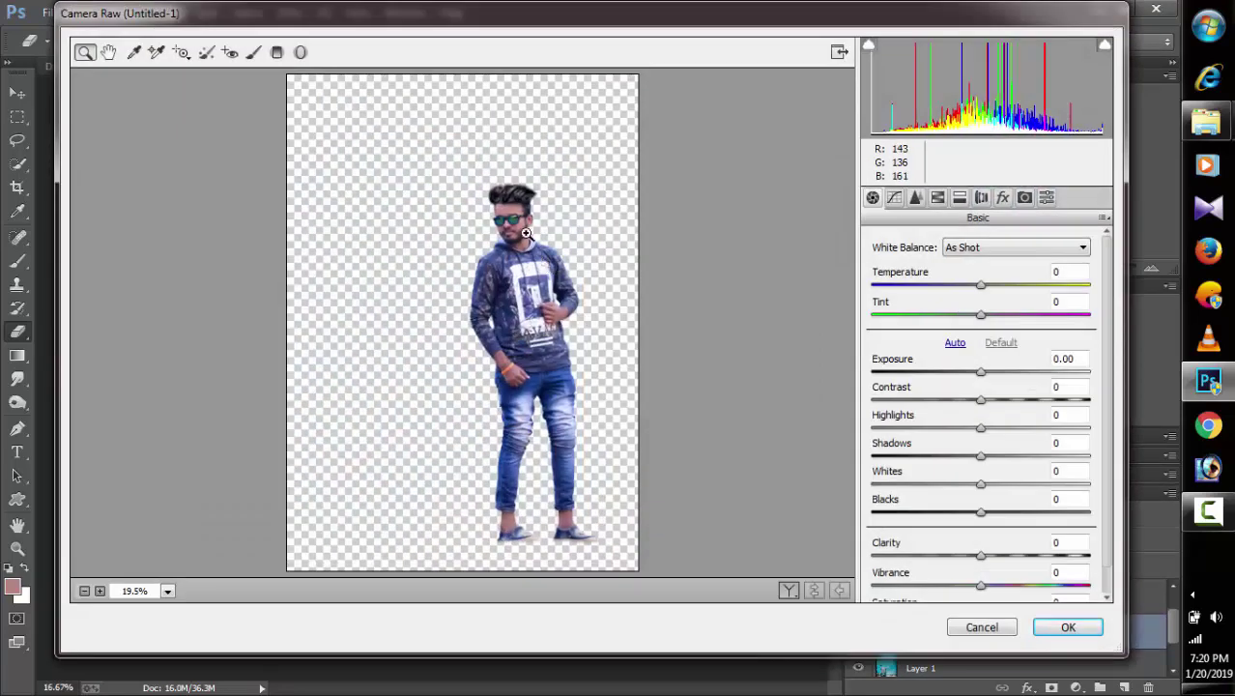
pyautogui.click(526, 233)
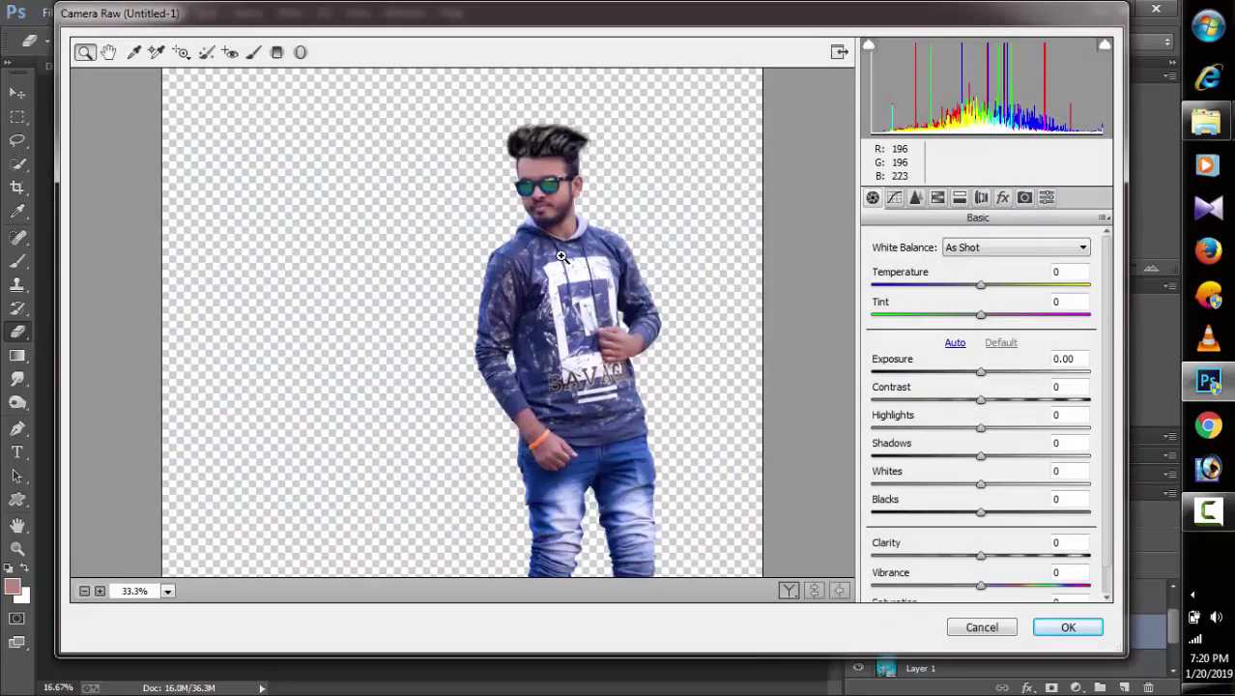
pyautogui.click(253, 52)
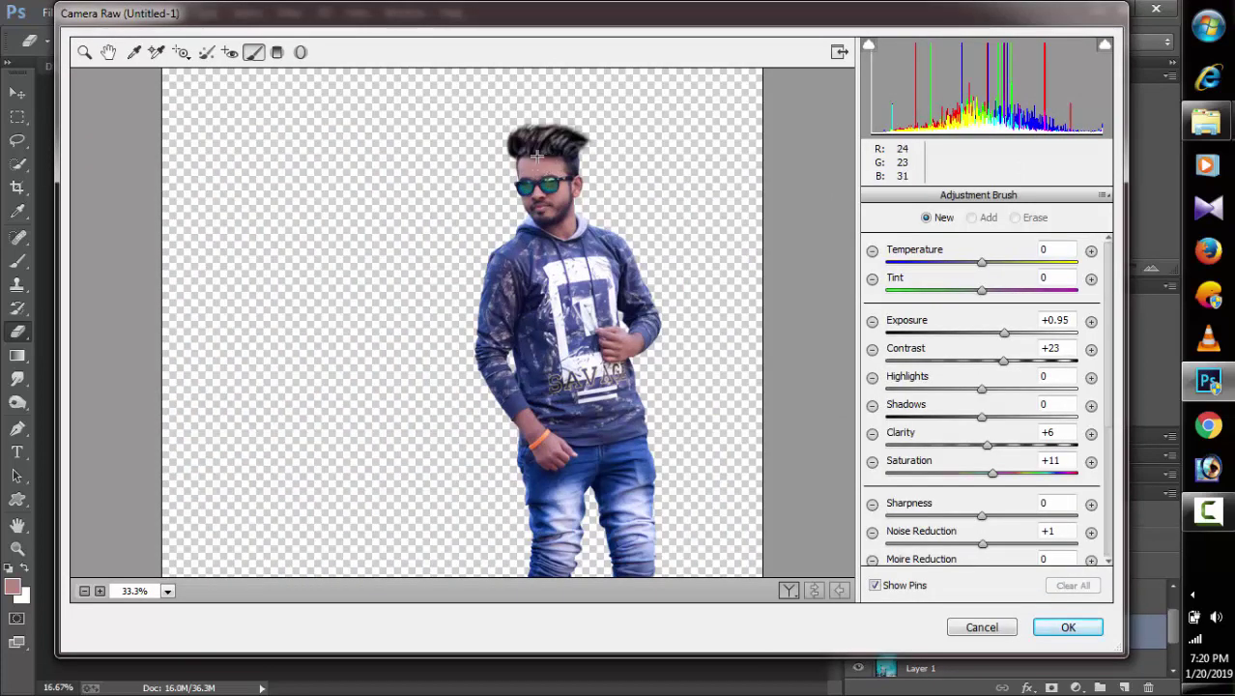
pyautogui.hotkey('ctrl', '+')
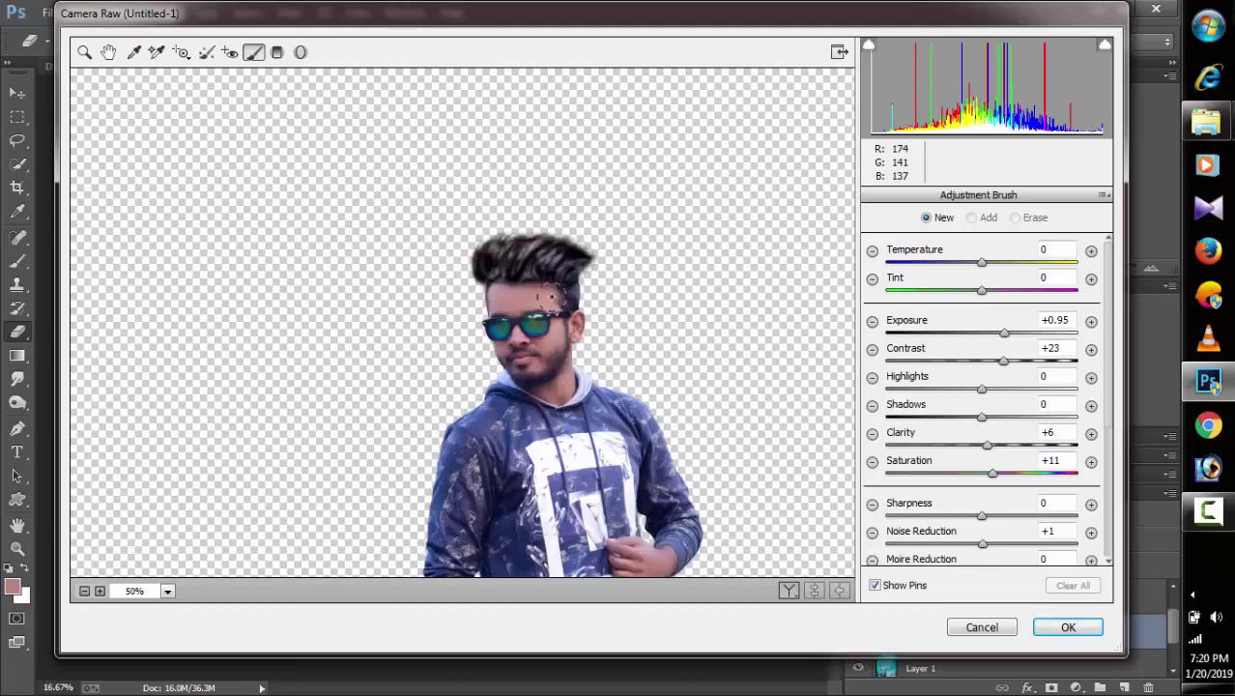
pyautogui.moveTo(1004, 333)
pyautogui.mouseDown()
pyautogui.moveTo(981, 354)
pyautogui.moveTo(990, 335)
pyautogui.mouseUp()
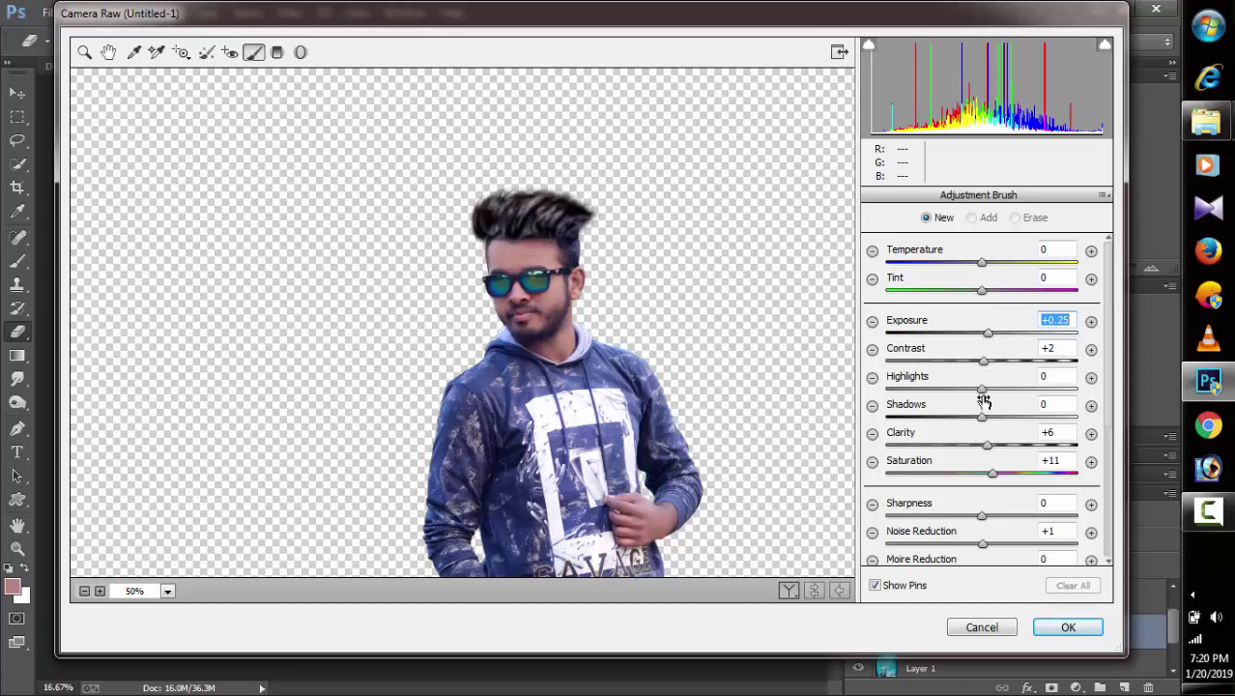
pyautogui.moveTo(991, 474); pyautogui.dragTo(985, 475)
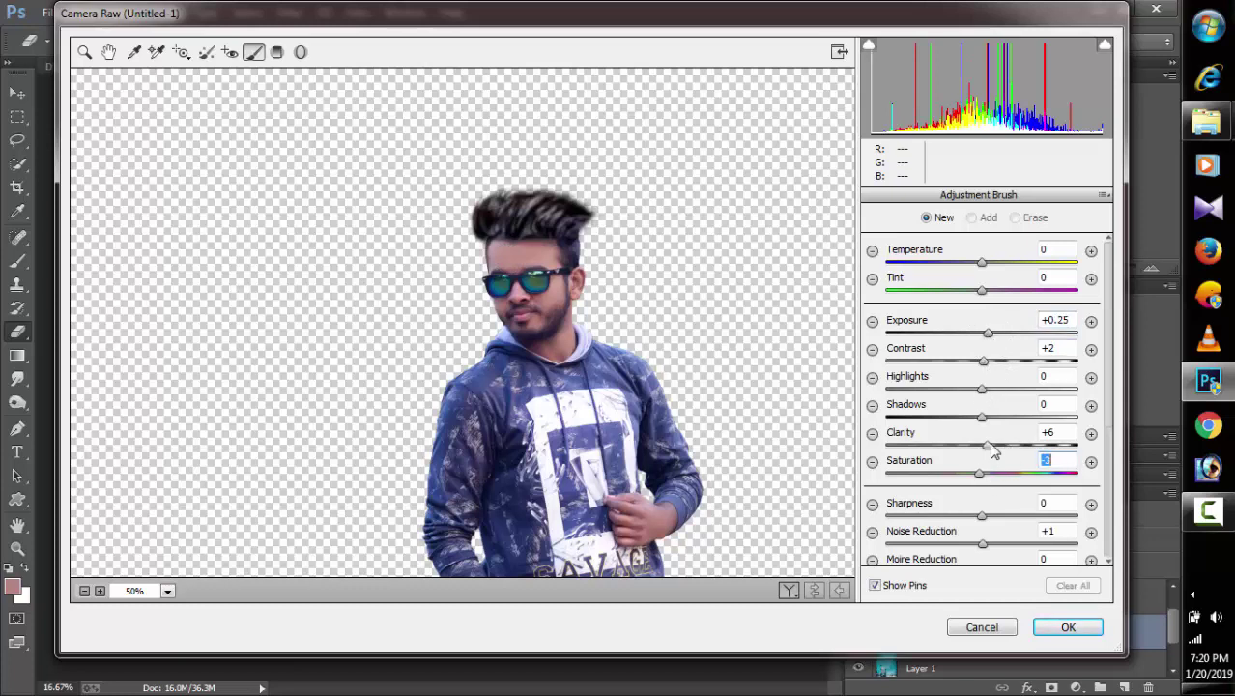
# Step: Brush the adjustment over the skin of the man's face and hands and accept the Camera Raw changes
pyautogui.click(514, 243)
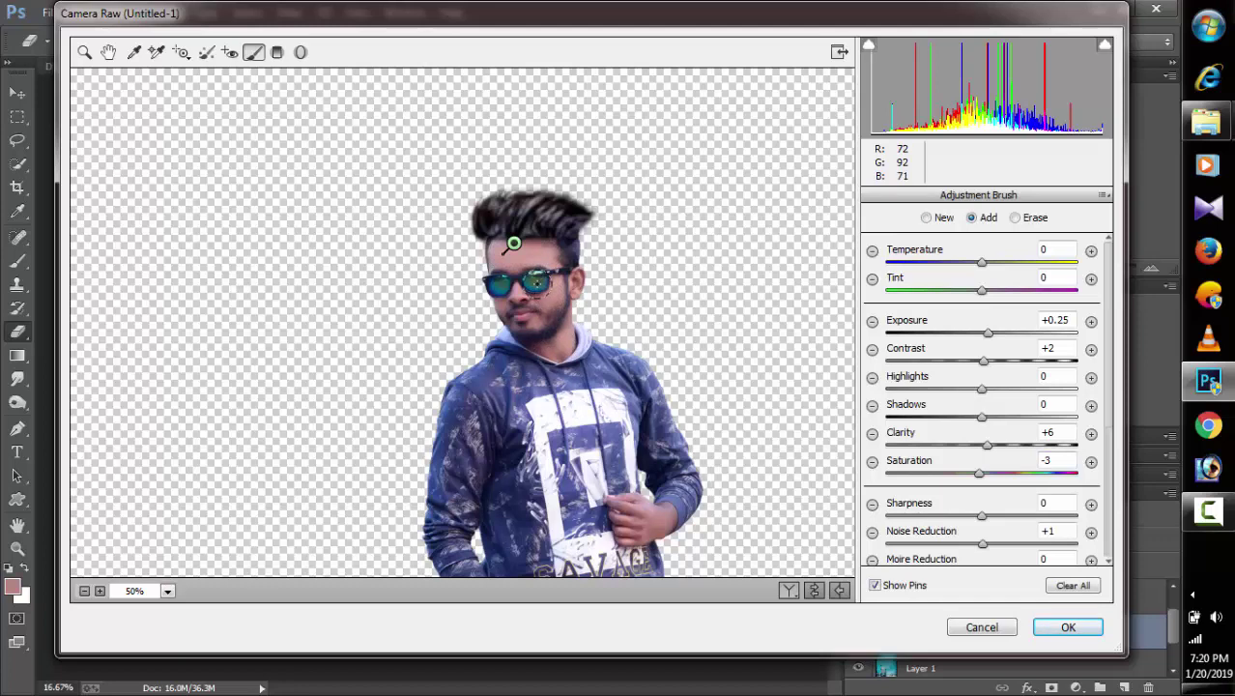
pyautogui.hotkey('ctrl', '+')
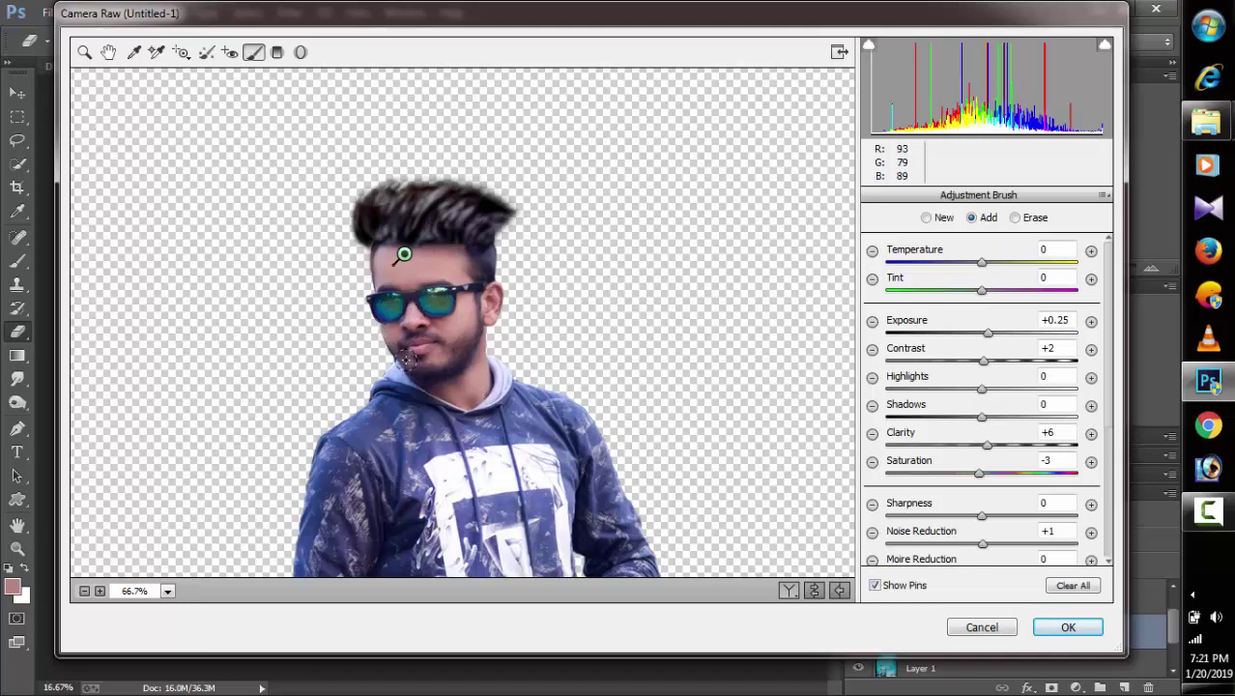
pyautogui.scroll(-5, 666, 262)
pyautogui.scroll(1, 638, 242)
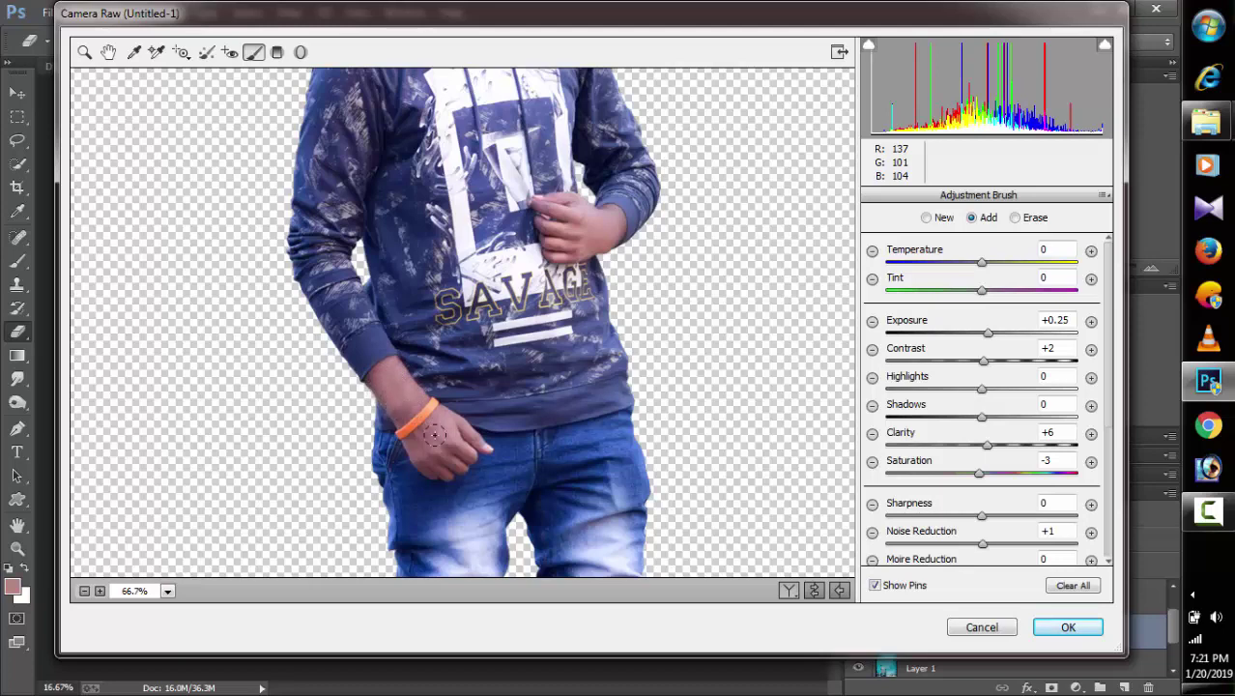
pyautogui.click(1063, 628)
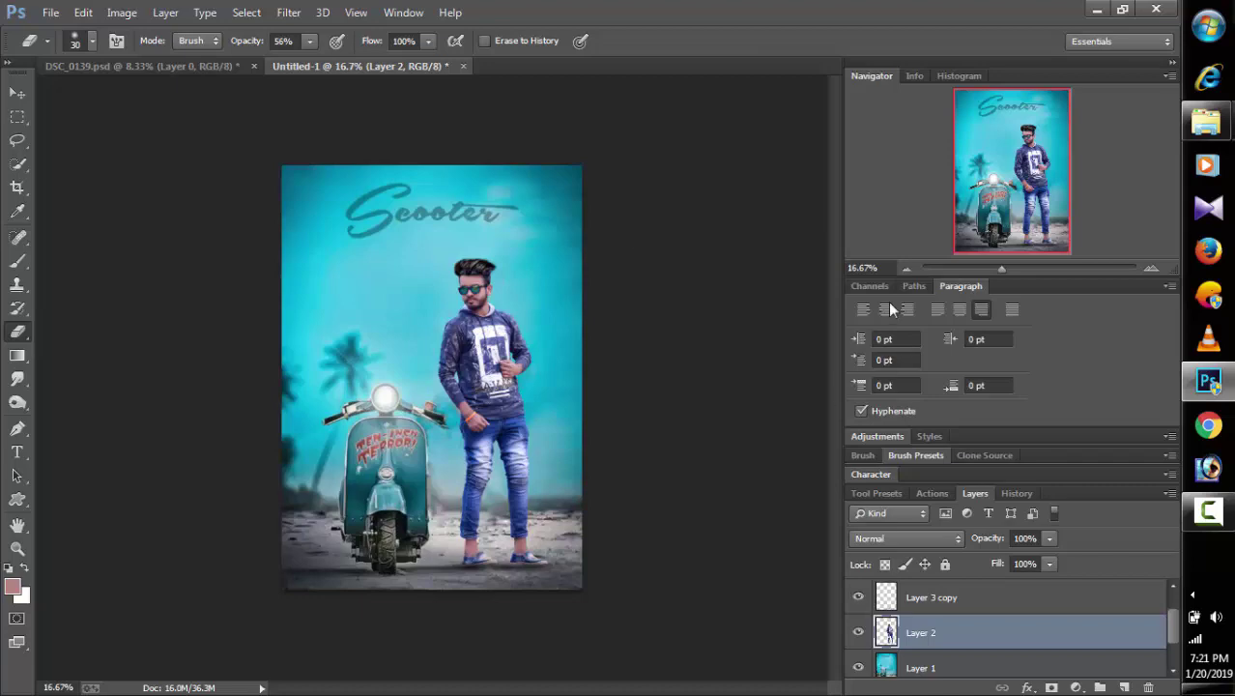
# Step: Reopen Layer 2 in Camera Raw and paint both sunglasses lenses with the Adjustment Brush
pyautogui.click(288, 13)
pyautogui.click(328, 116)
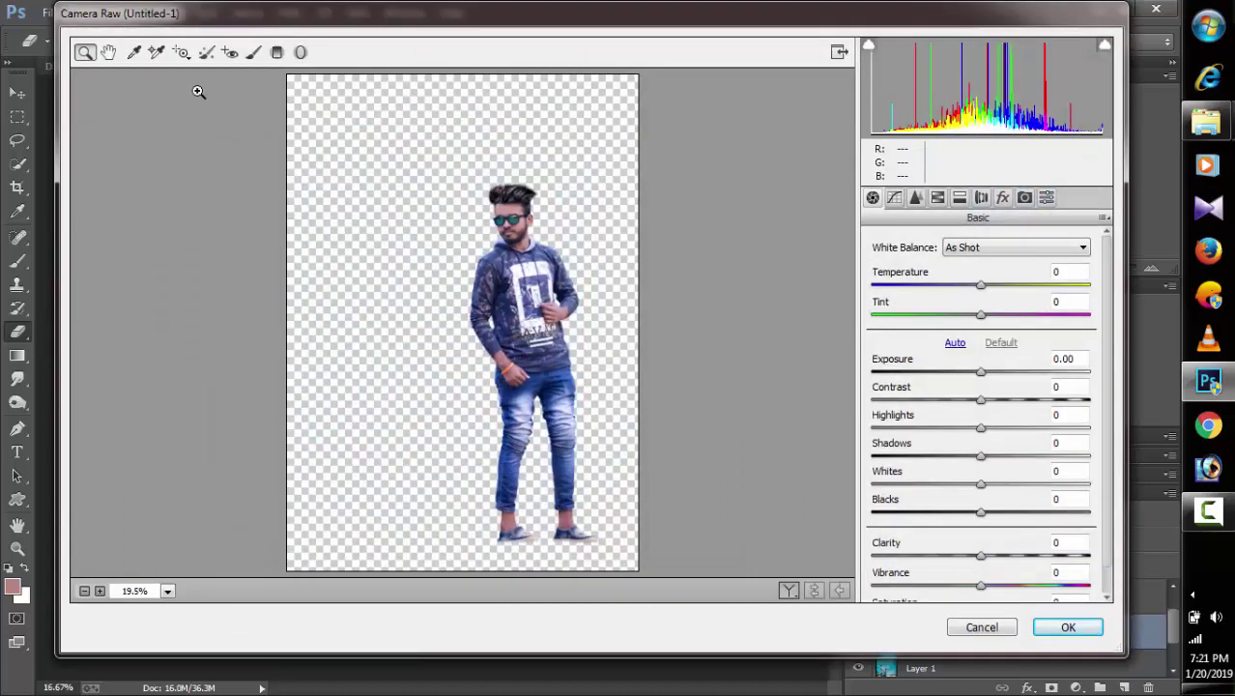
pyautogui.click(253, 53)
pyautogui.scroll(3, 522, 301)
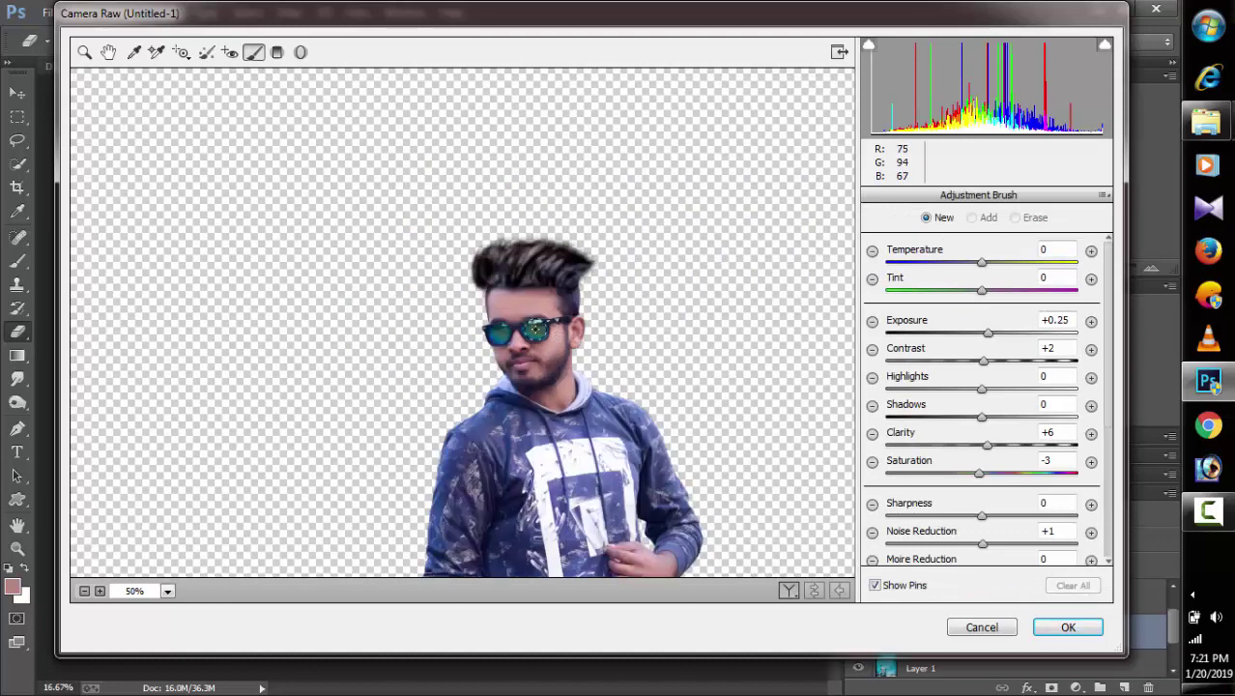
pyautogui.moveTo(547, 317)
pyautogui.mouseDown()
pyautogui.moveTo(486, 340)
pyautogui.moveTo(499, 335)
pyautogui.mouseUp()
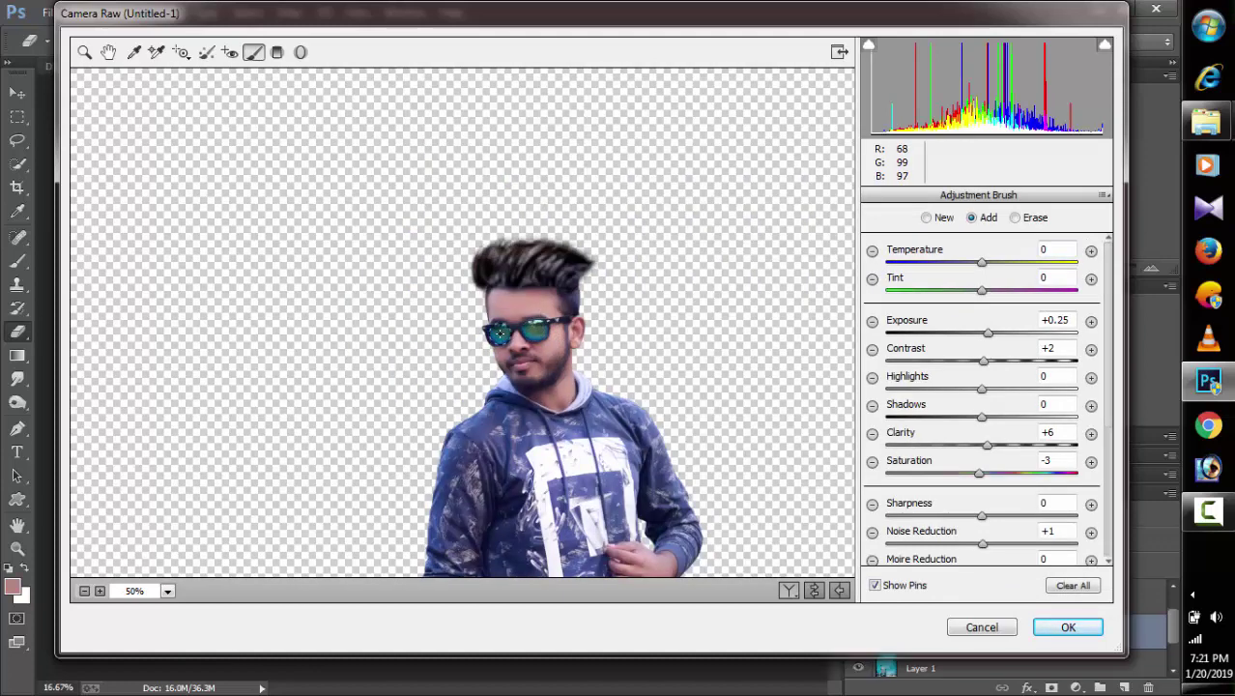
# Step: Set the lens adjustment to Exposure +0.85, Contrast +8 and Saturation +17, and accept the Camera Raw changes
pyautogui.moveTo(987, 334)
pyautogui.mouseDown()
pyautogui.moveTo(1014, 339)
pyautogui.moveTo(1001, 340)
pyautogui.mouseUp()
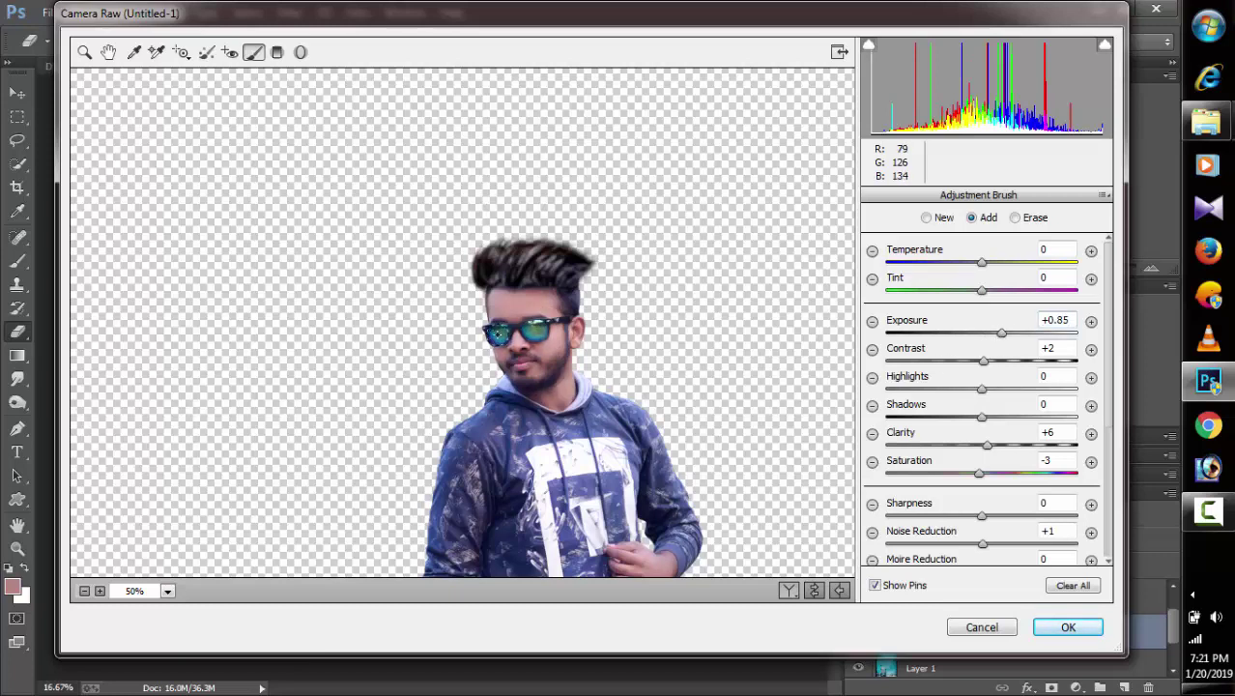
pyautogui.moveTo(984, 362); pyautogui.dragTo(989, 361)
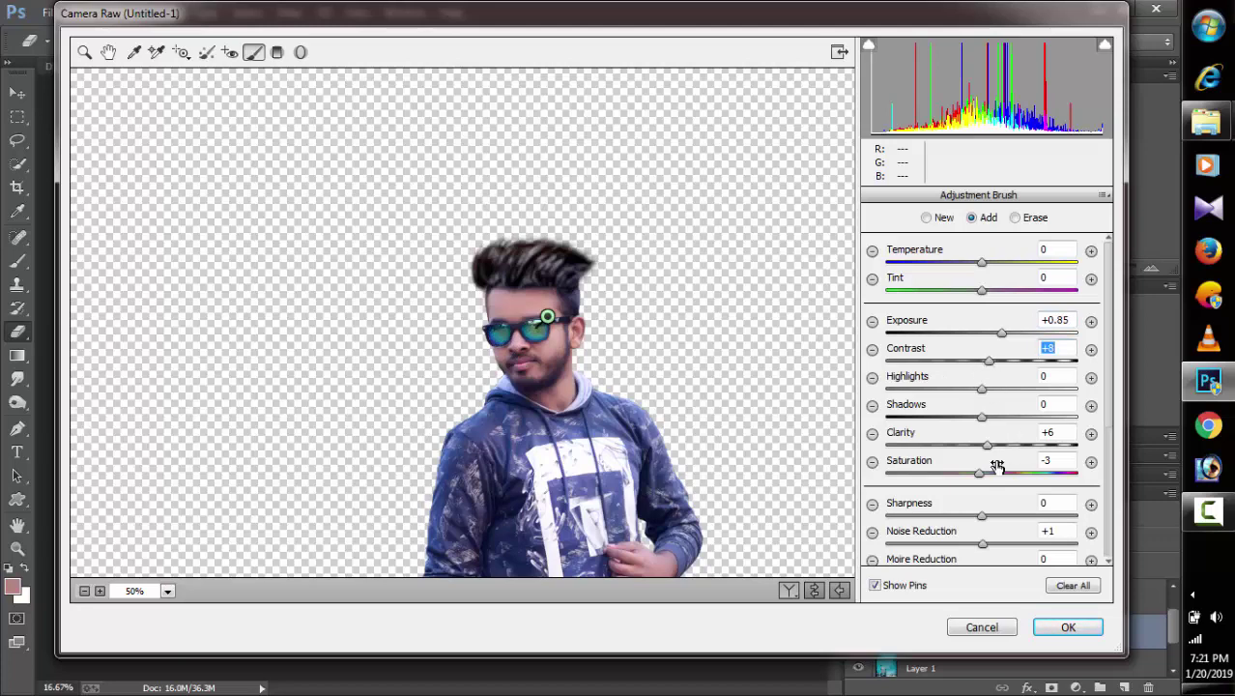
pyautogui.moveTo(979, 473)
pyautogui.mouseDown()
pyautogui.moveTo(1024, 472)
pyautogui.moveTo(998, 469)
pyautogui.mouseUp()
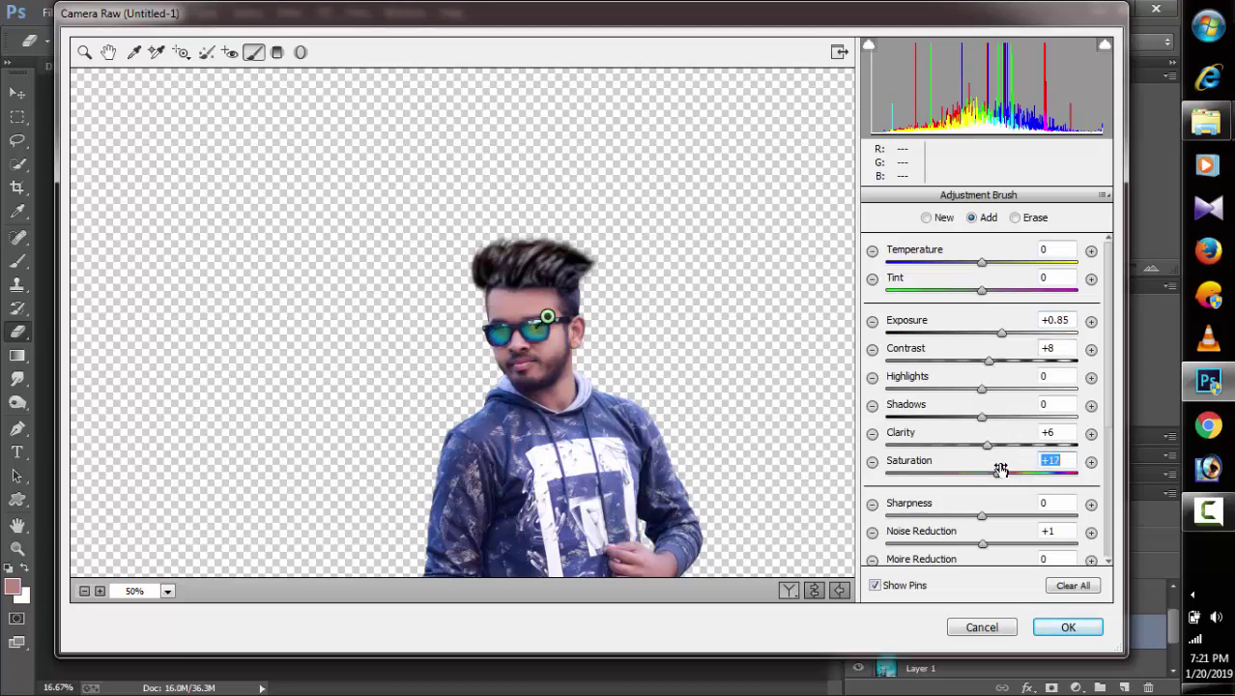
pyautogui.click(1067, 627)
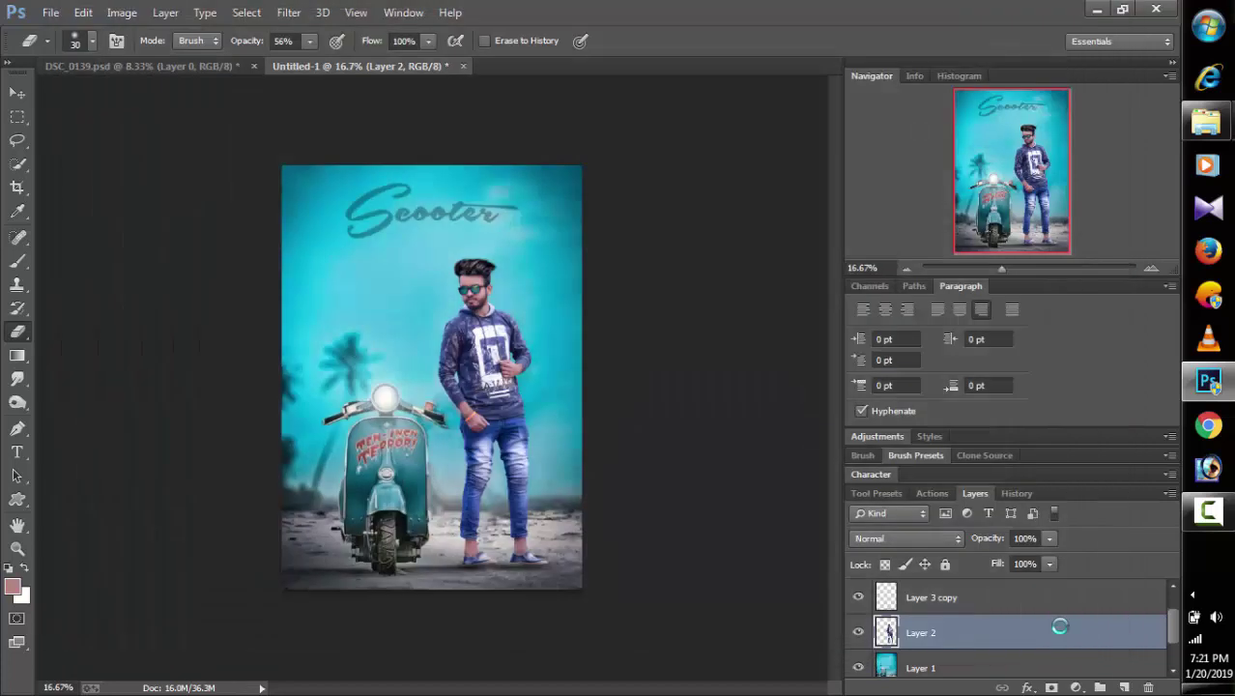
pyautogui.click(300, 12)
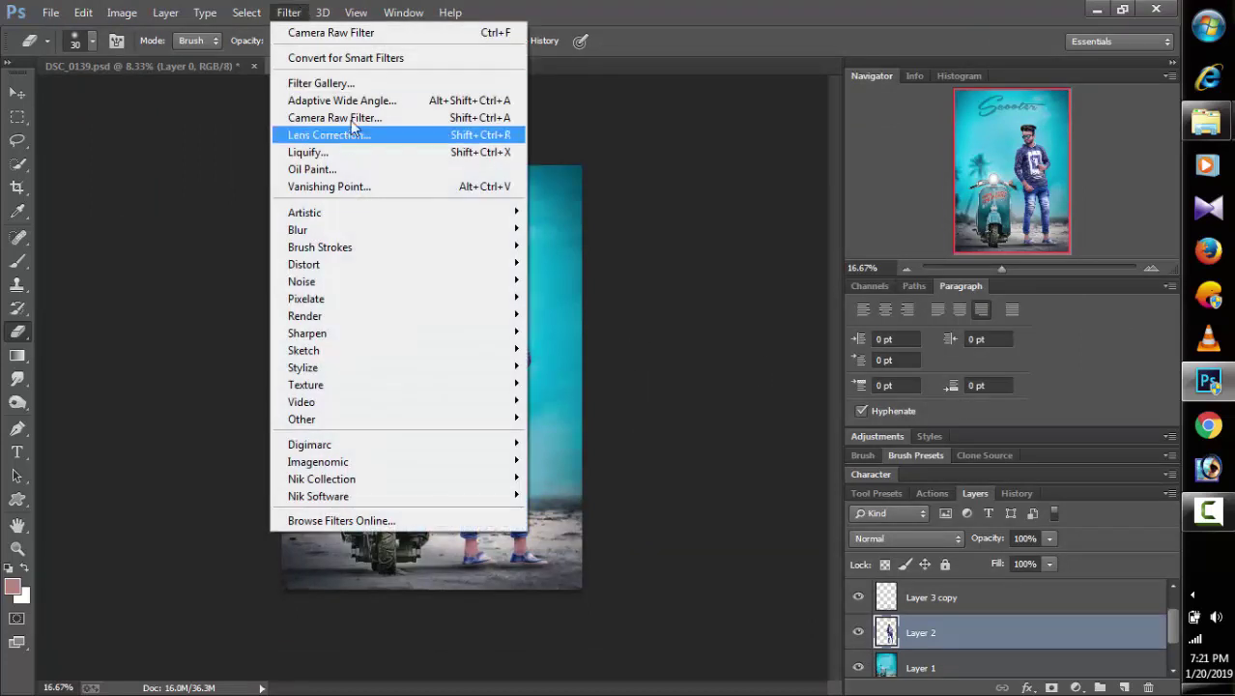
pyautogui.click(704, 145)
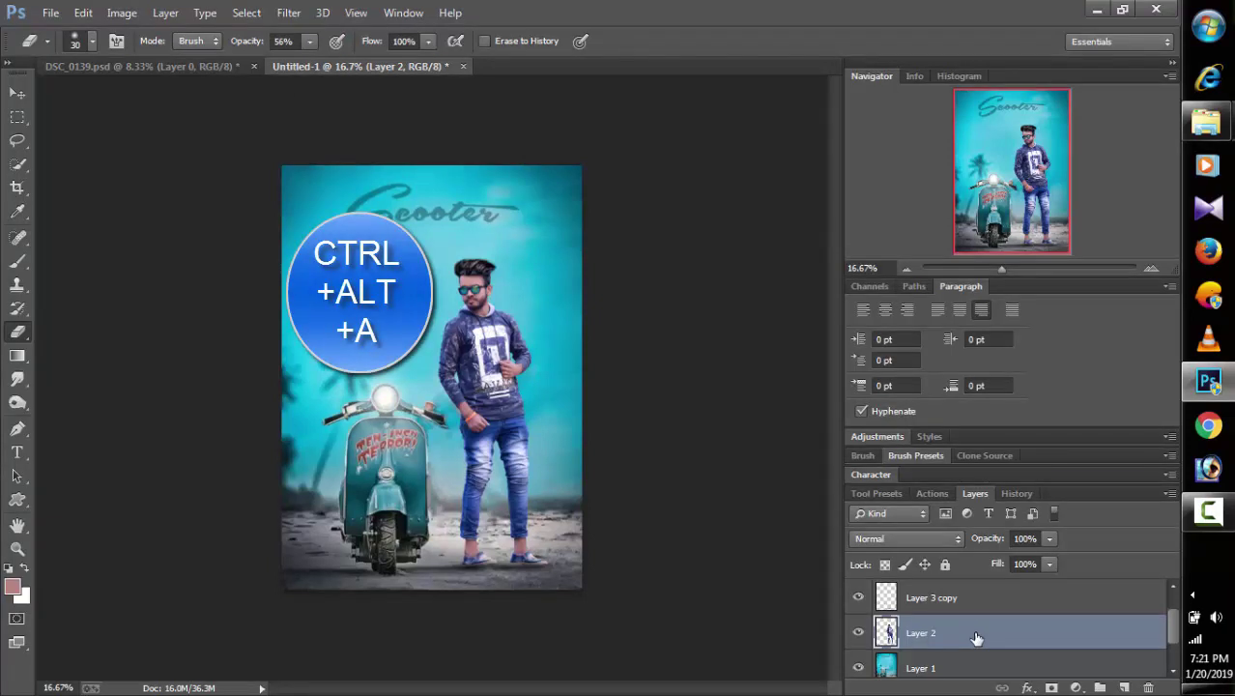
# Step: Select all layers and stamp them into a new merged layer, keeping the originals
pyautogui.hotkey('ctrl', 'alt', 'a')
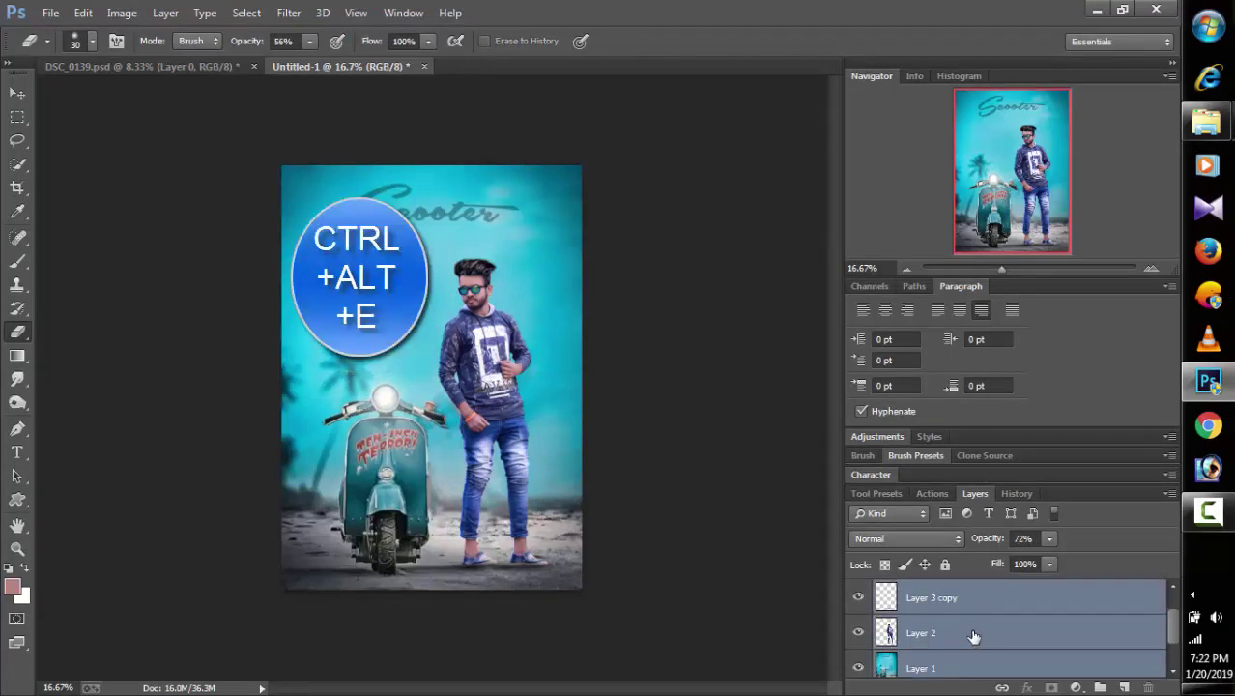
pyautogui.hotkey('ctrl', 'alt', 'e')
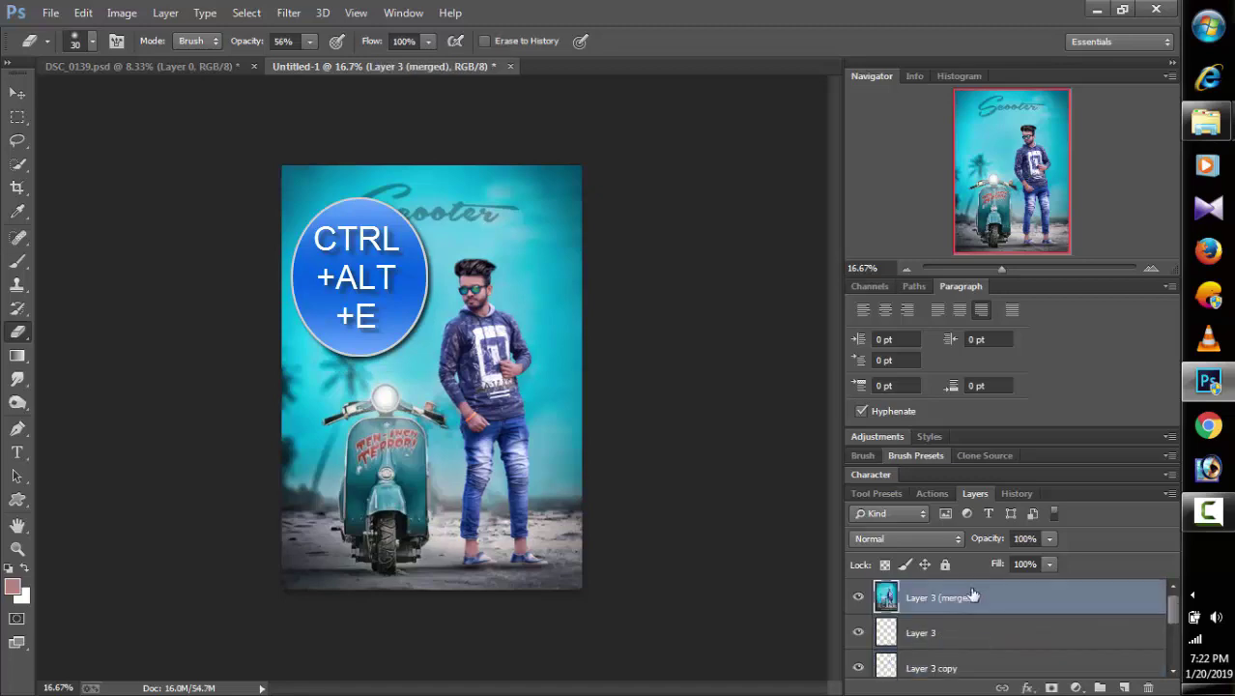
# Step: Open the merged layer in the Camera Raw Filter and set Exposure +0.20, Highlights +5 and Clarity +5
pyautogui.click(288, 13)
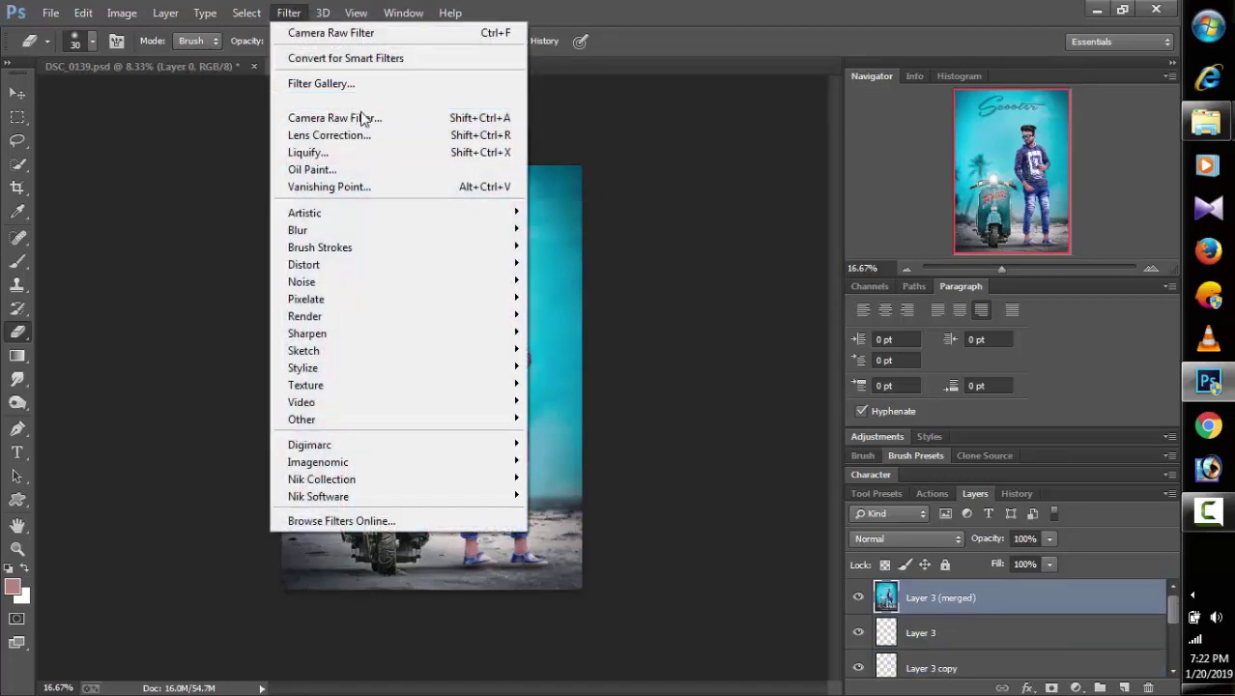
pyautogui.click(364, 117)
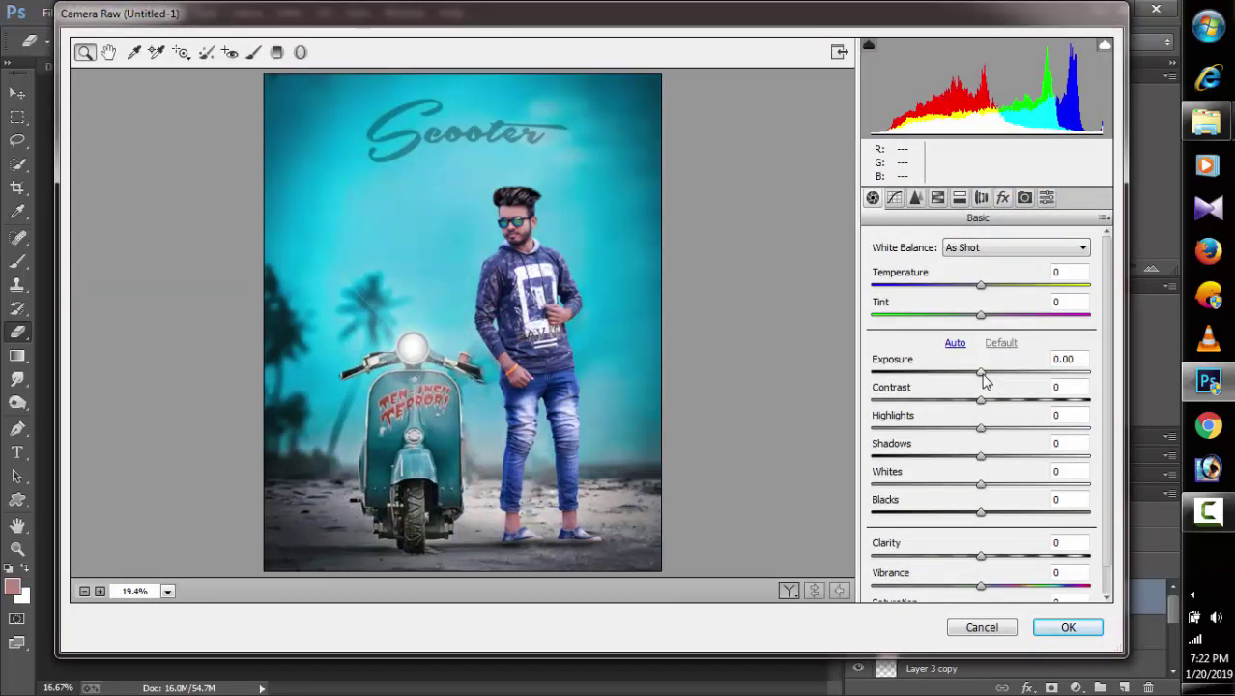
pyautogui.moveTo(982, 373); pyautogui.dragTo(989, 380)
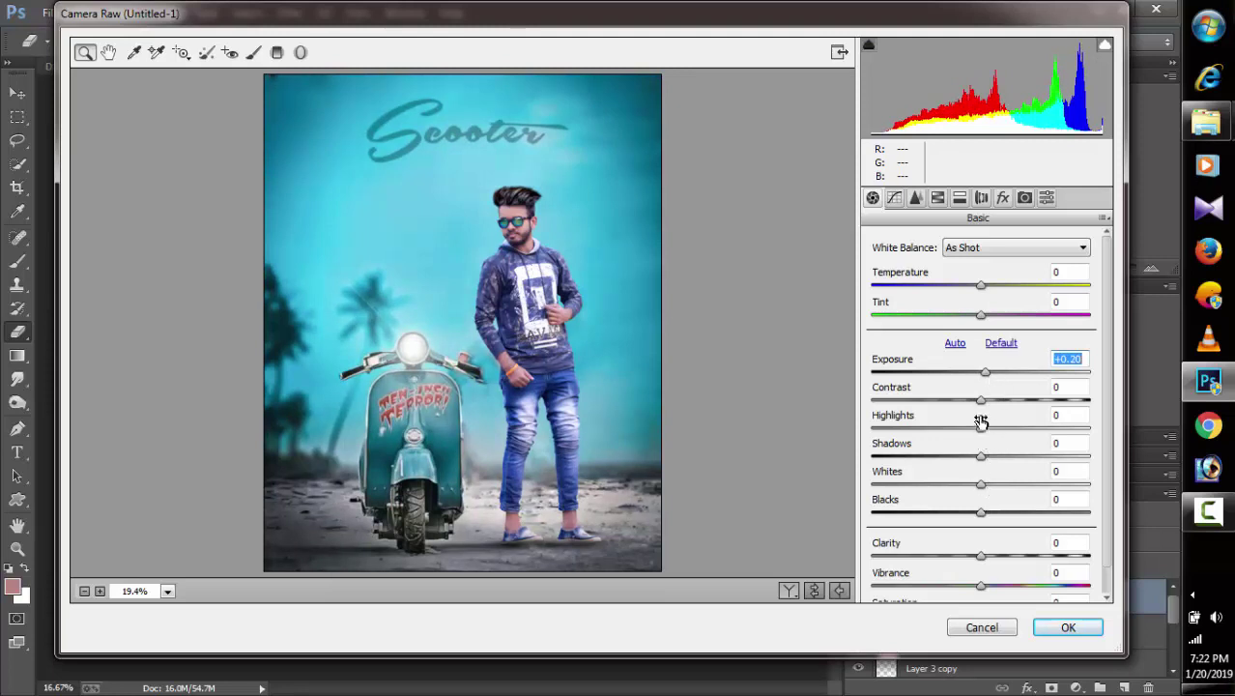
pyautogui.moveTo(981, 428); pyautogui.dragTo(991, 431)
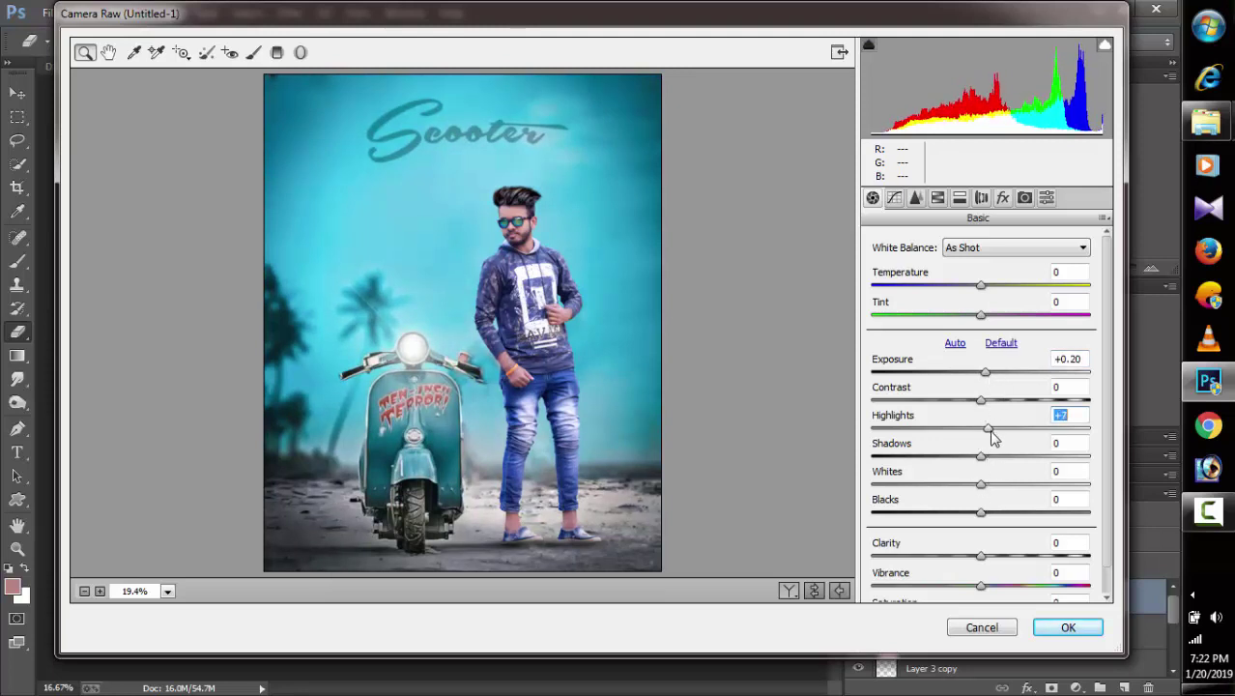
pyautogui.moveTo(982, 559); pyautogui.dragTo(988, 558)
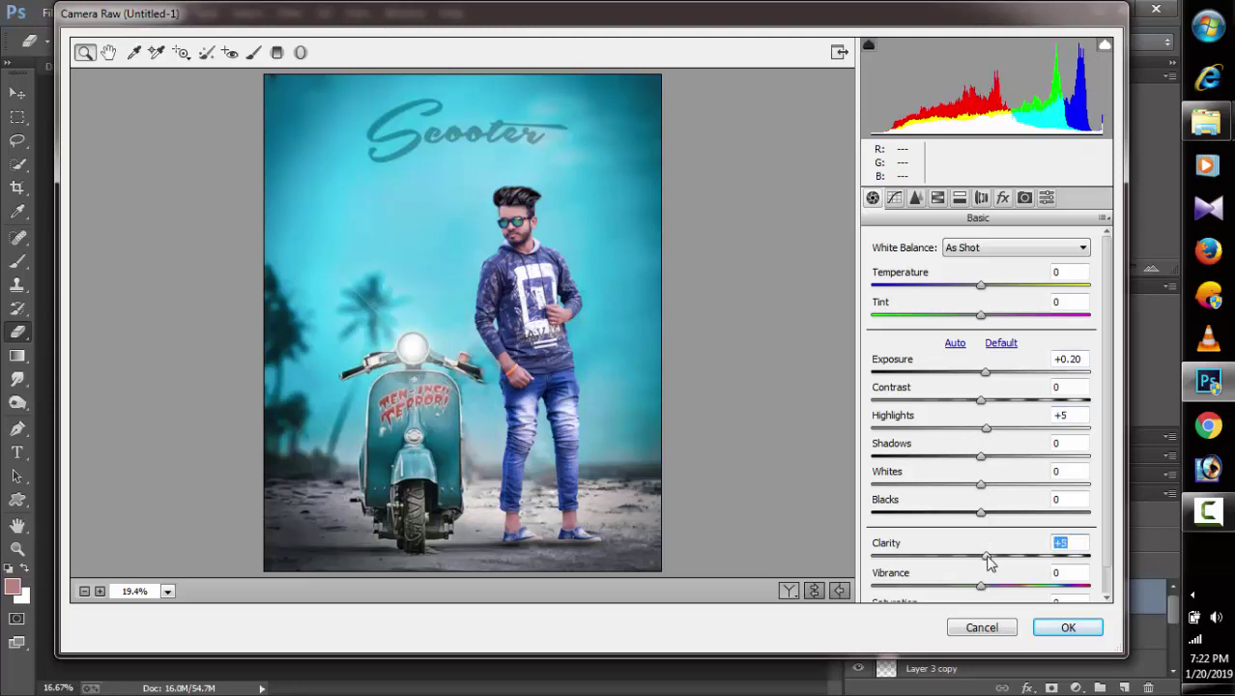
# Step: Set the HSL luminance of Oranges to +3 and the saturation of Blues to +7 and Aquas to +2
pyautogui.click(938, 198)
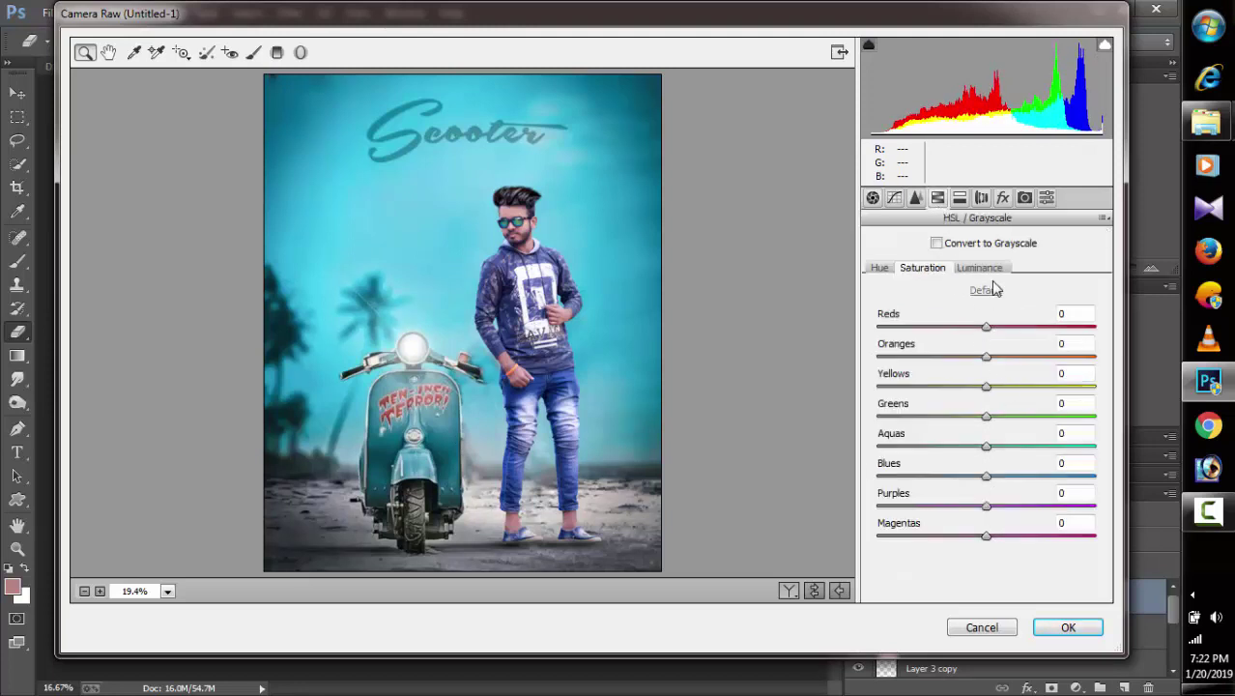
pyautogui.click(981, 268)
pyautogui.moveTo(987, 357); pyautogui.dragTo(996, 358)
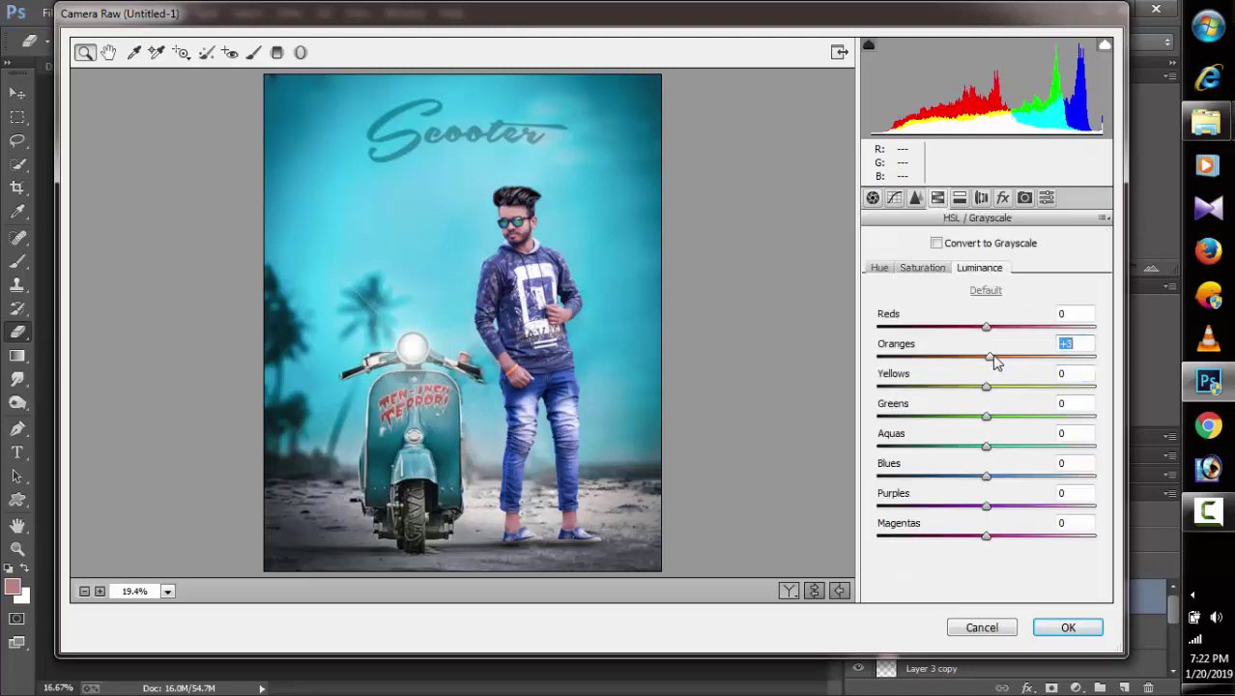
pyautogui.click(924, 268)
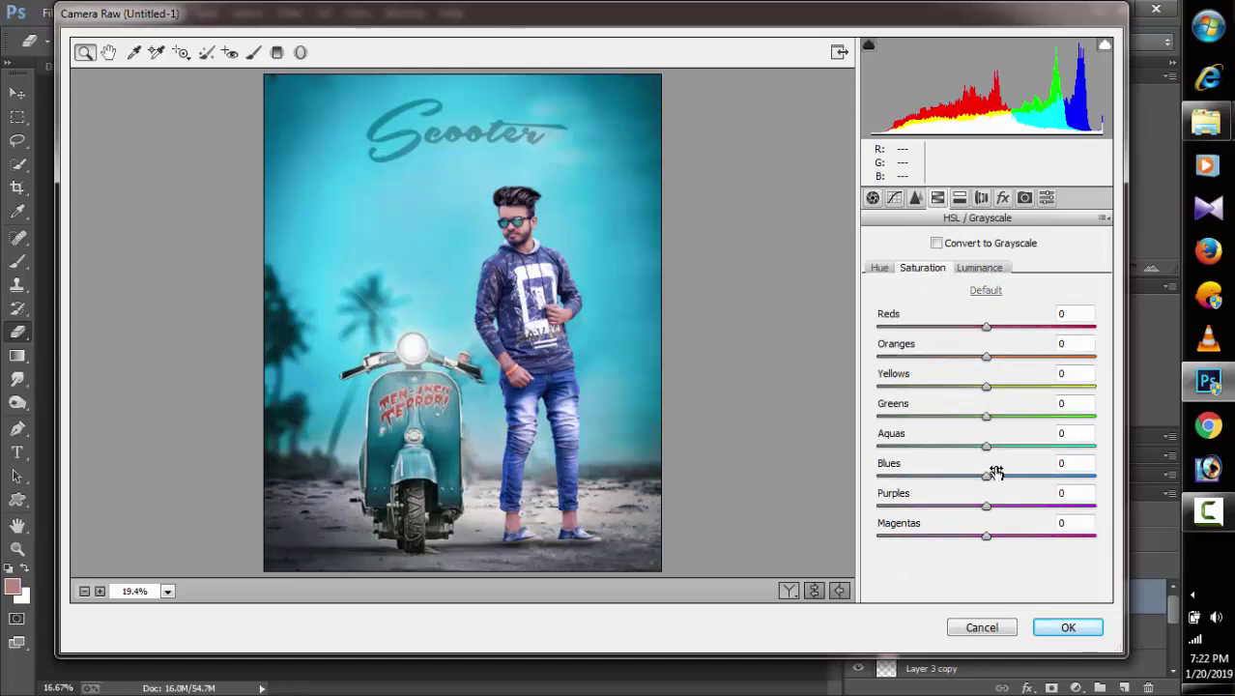
pyautogui.moveTo(993, 479); pyautogui.dragTo(996, 456)
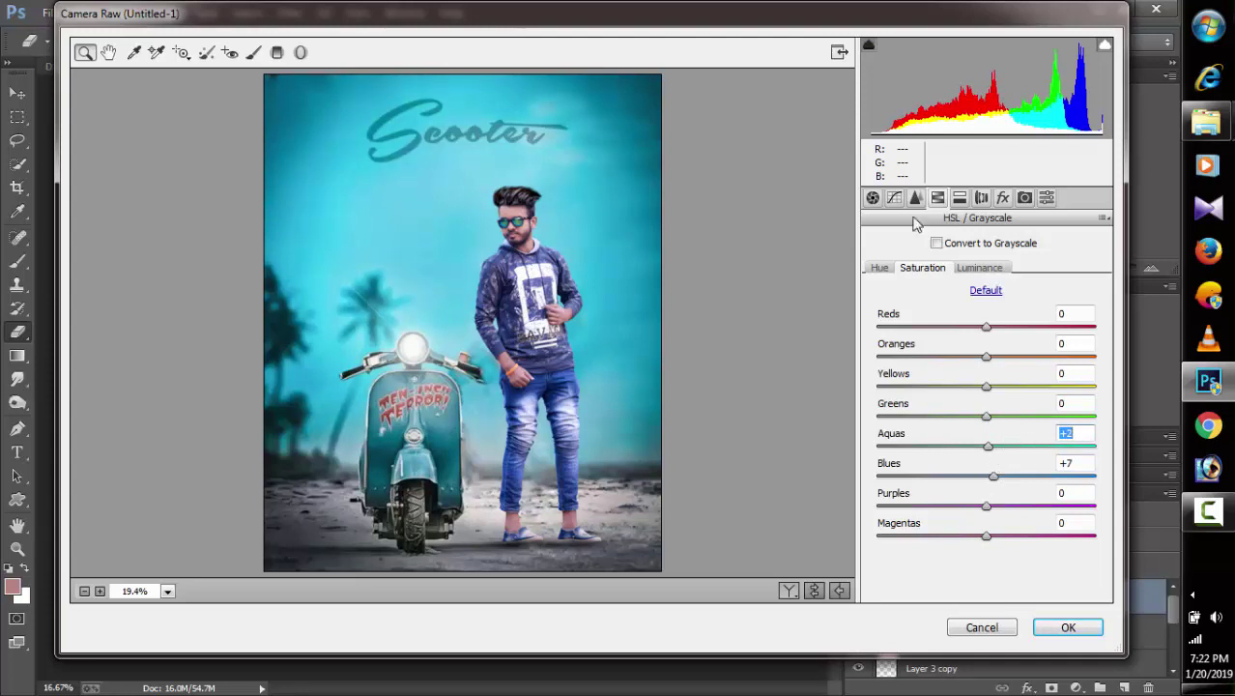
# Step: Add a Highlight Priority post-crop vignette with Amount -3 and accept the Camera Raw changes
pyautogui.click(1002, 198)
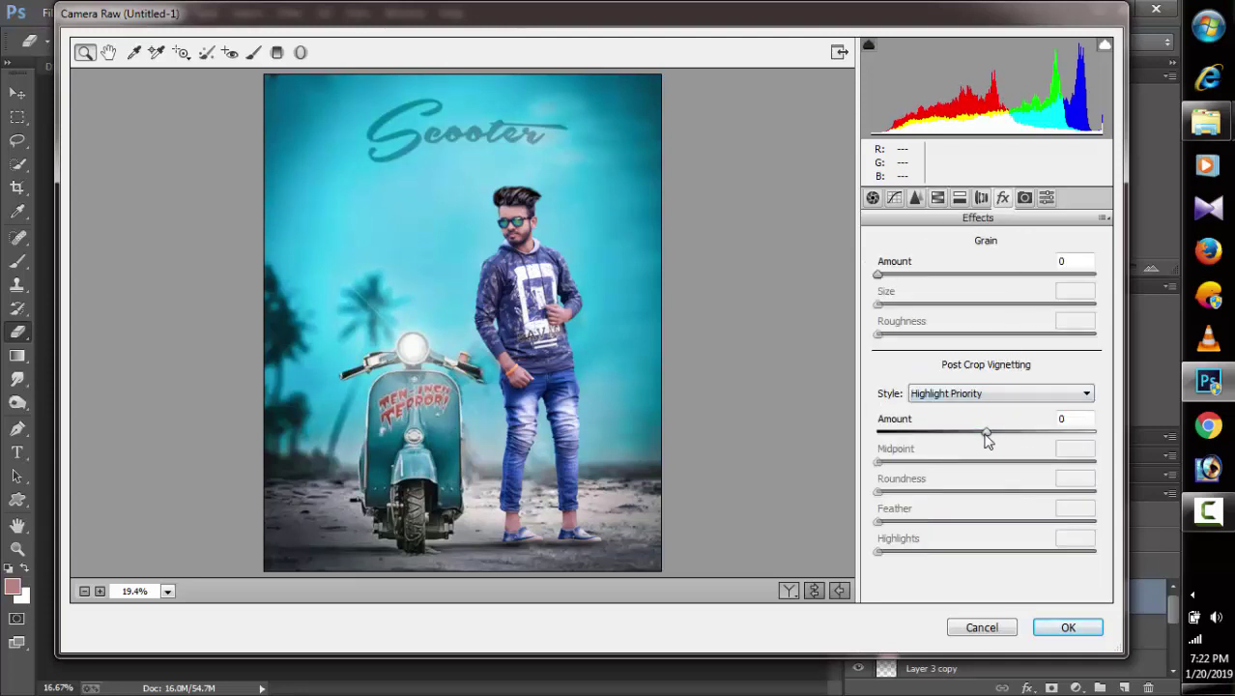
pyautogui.moveTo(986, 440); pyautogui.dragTo(984, 438)
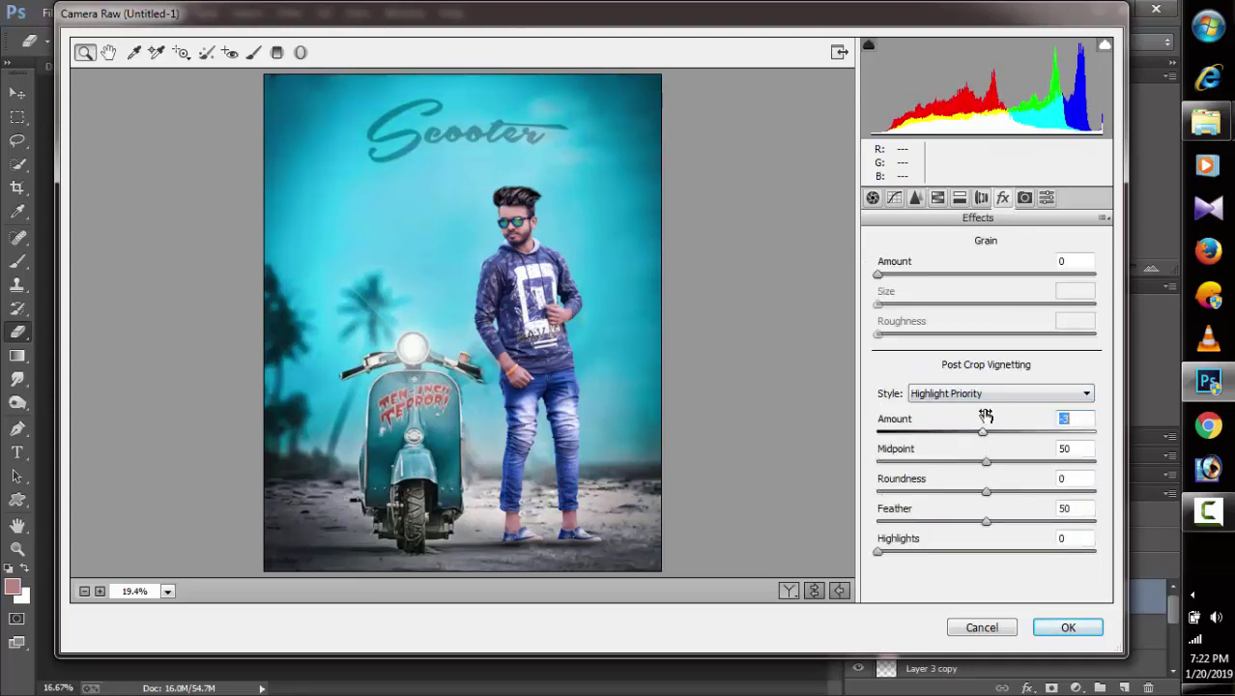
pyautogui.click(873, 198)
pyautogui.click(1067, 629)
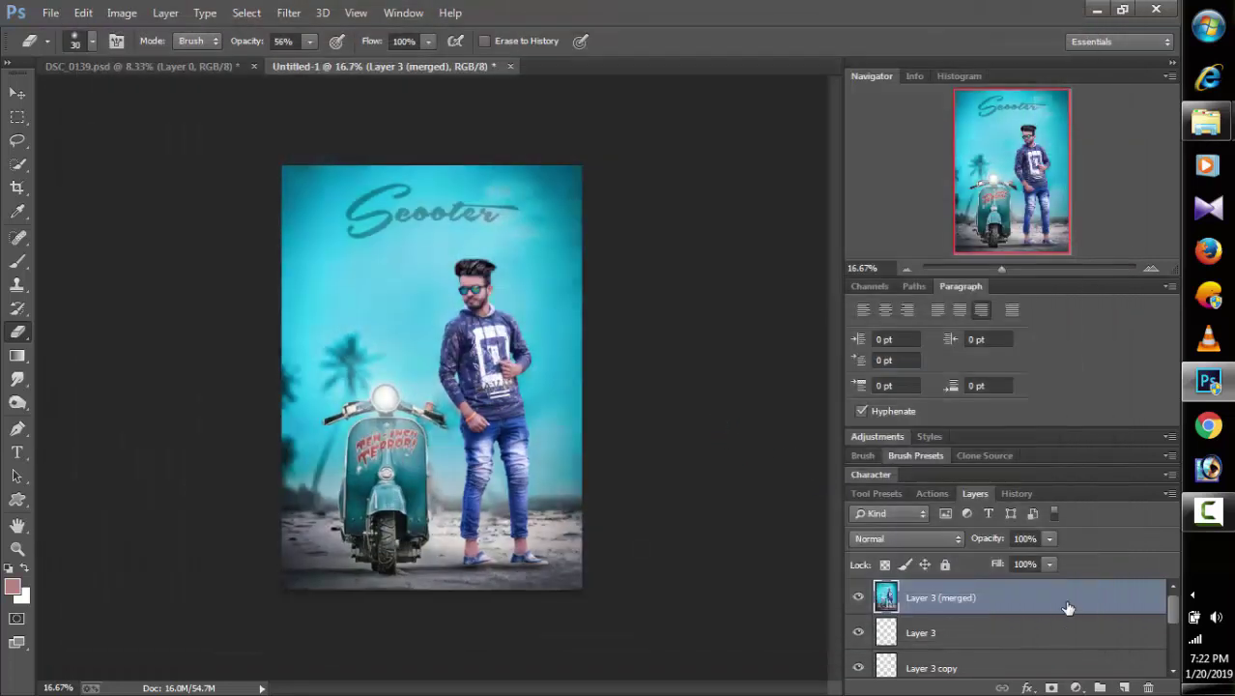
# Step: Flatten the image and unlock the resulting Background so it becomes a regular layer
pyautogui.rightClick(1007, 619)
pyautogui.click(904, 502)
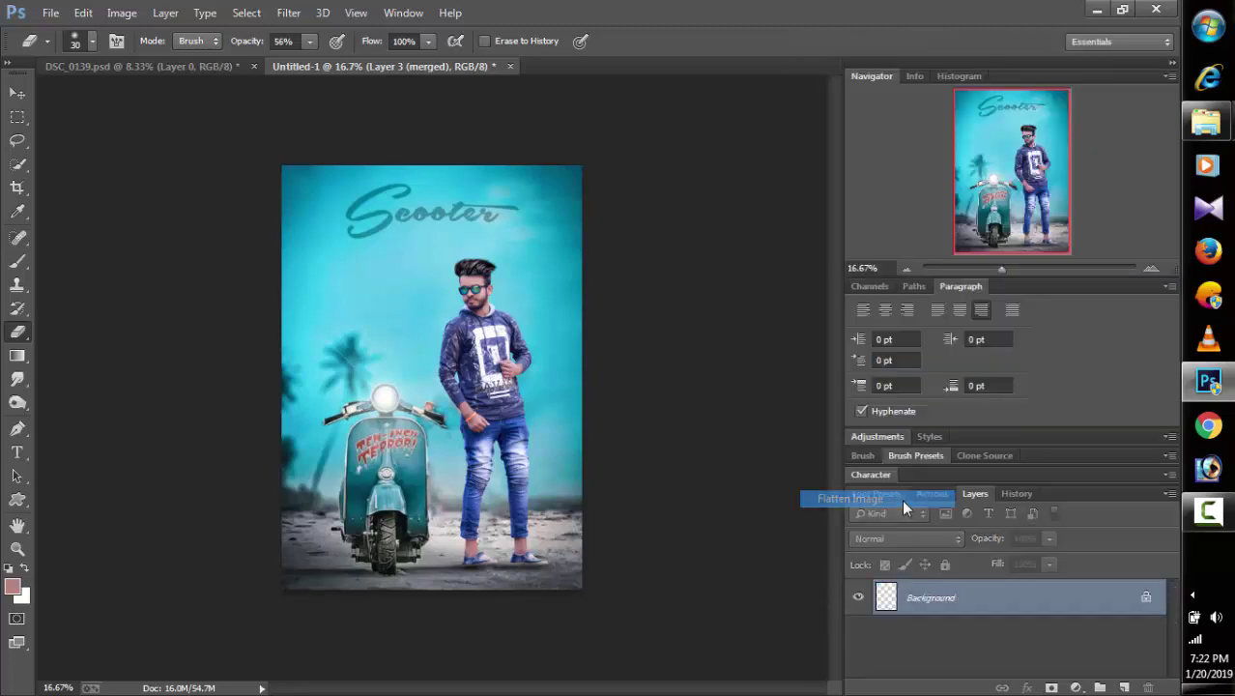
pyautogui.click(1147, 602)
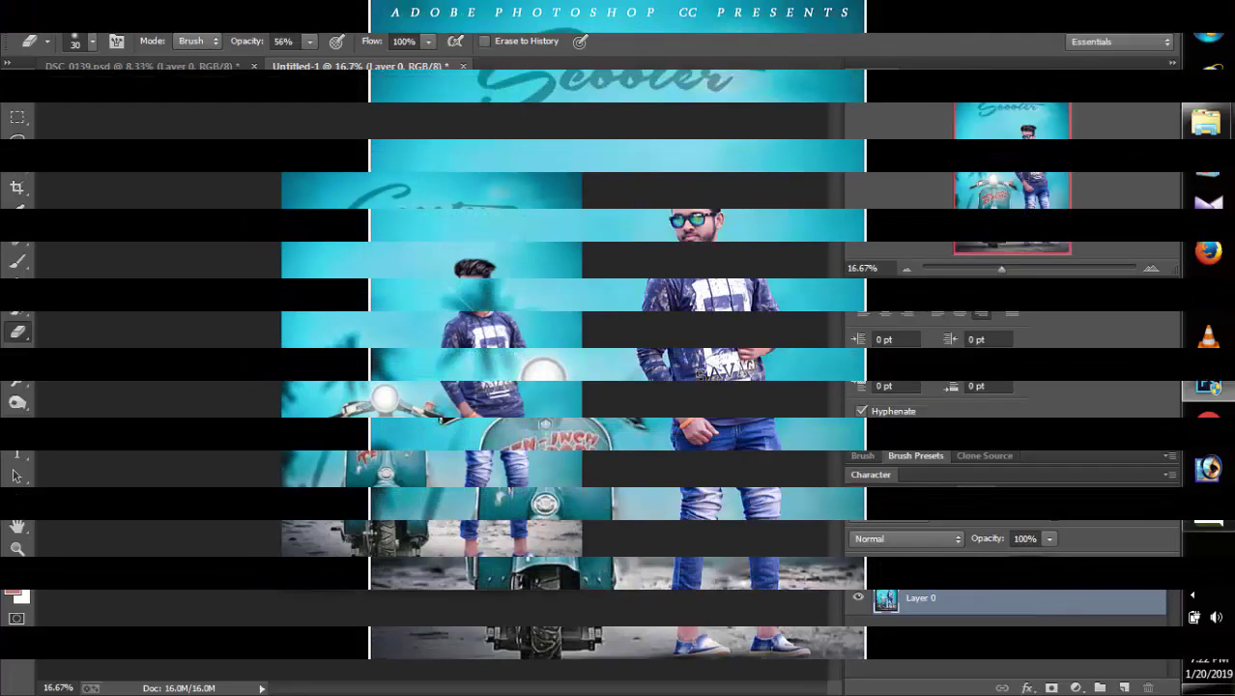